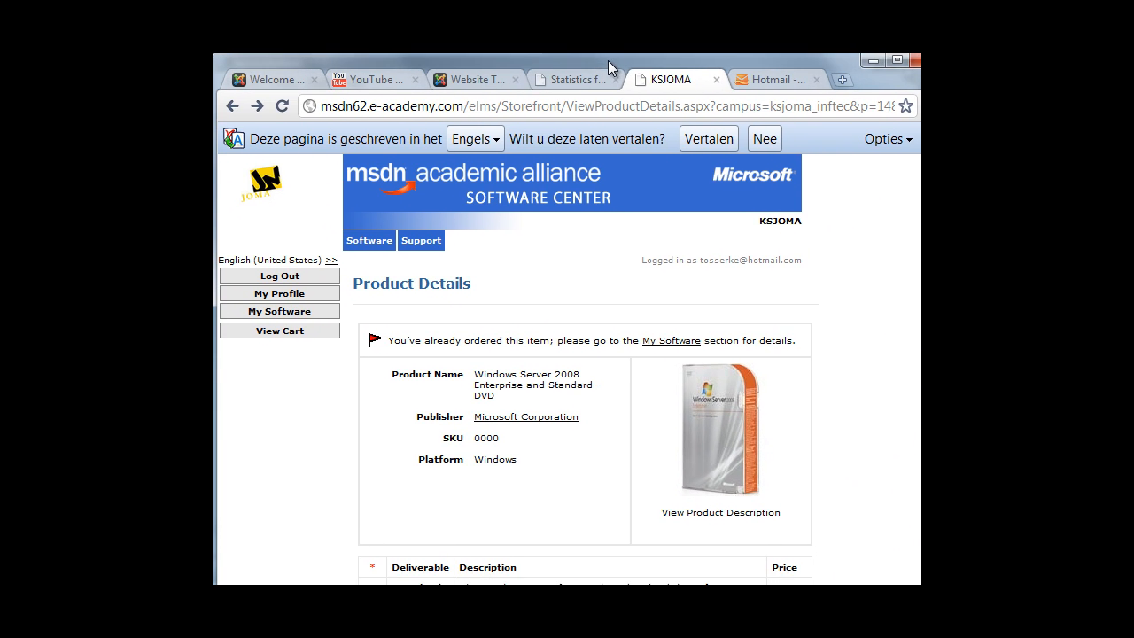
Load codeplex.com in the browser.
click(481, 105)
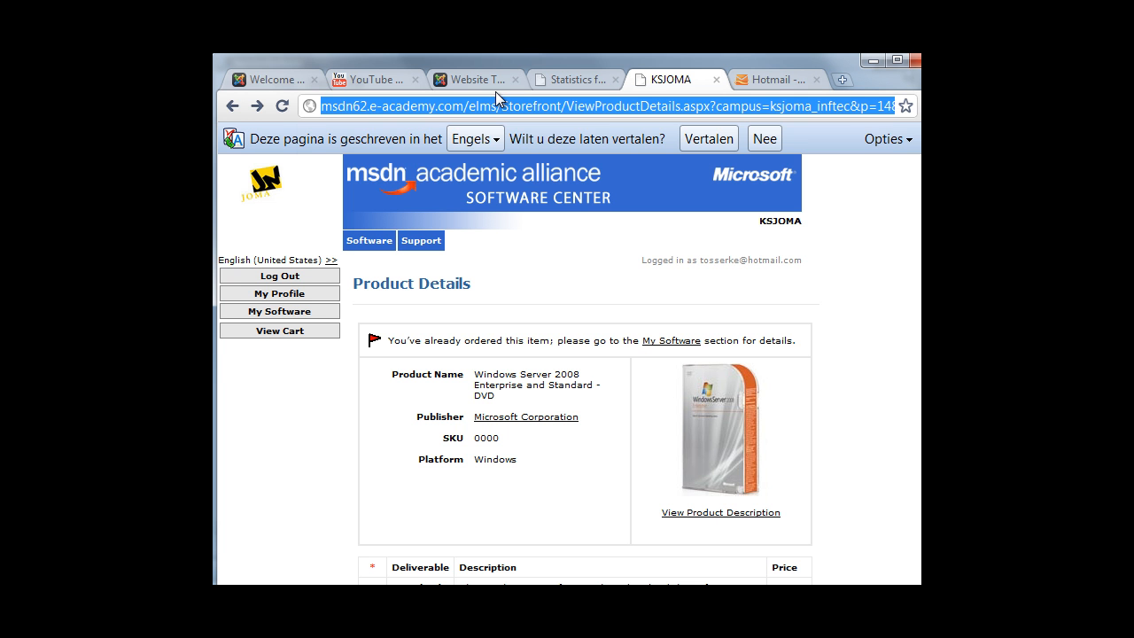
text(codeplex.com)
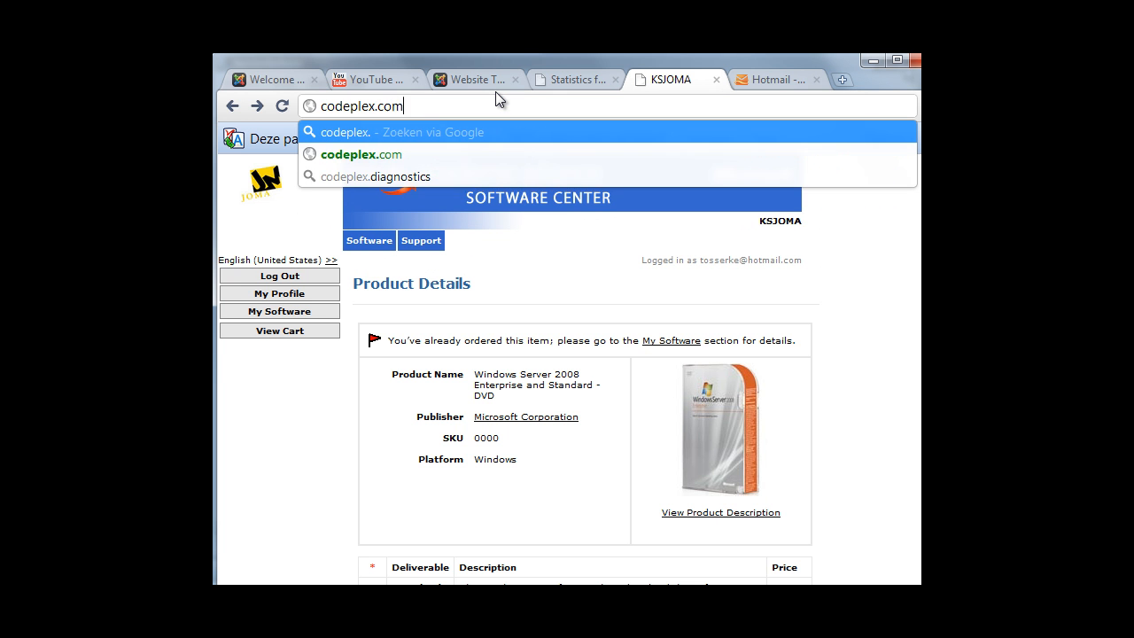
key(Return)
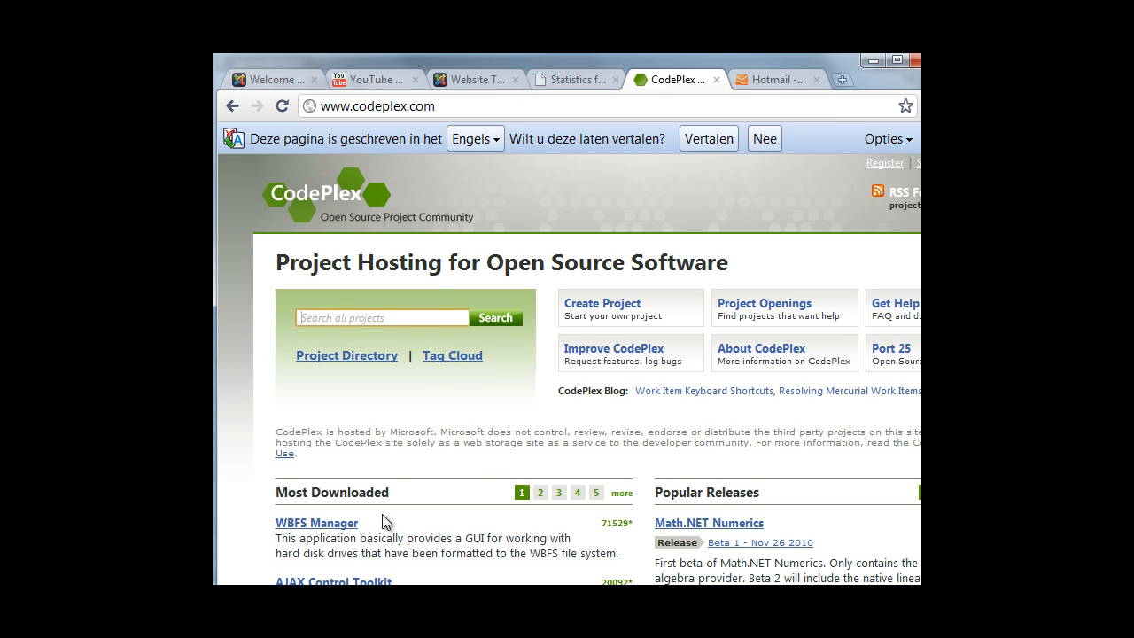
Search CodePlex for 'dotnetnuke' and open the DotNetNuke® Community Edition project.
click(397, 320)
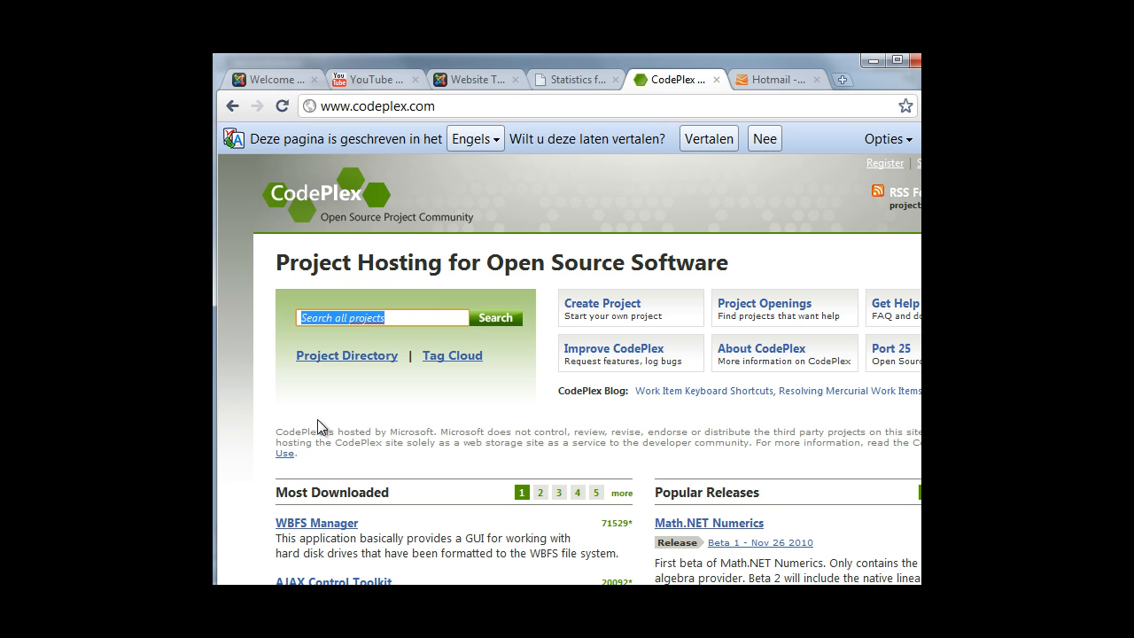
text(dotnetnuke)
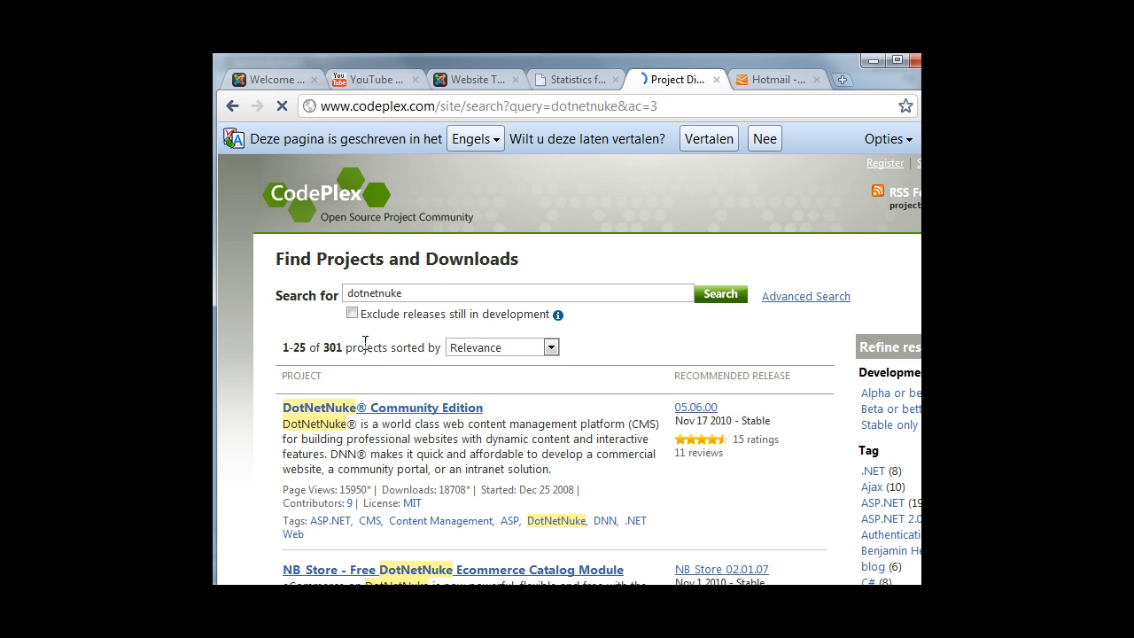
click(443, 409)
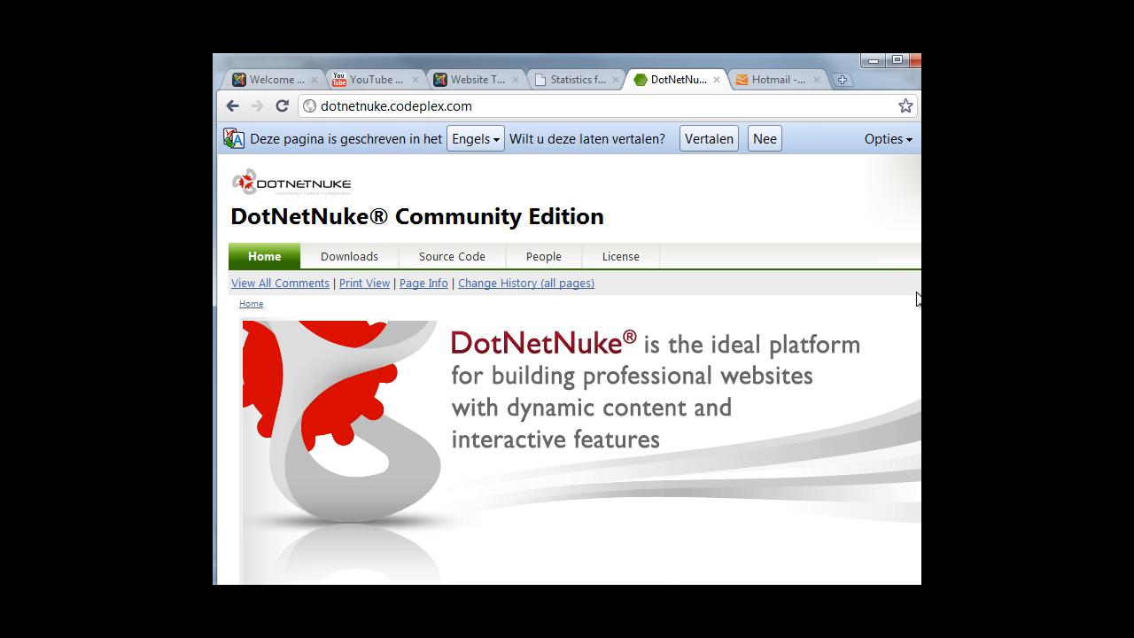
Maximize the browser, list all DotNetNuke downloads and open the 04.09.05 release page.
scroll(920, 301, down, 1)
scroll(917, 412, down, 2)
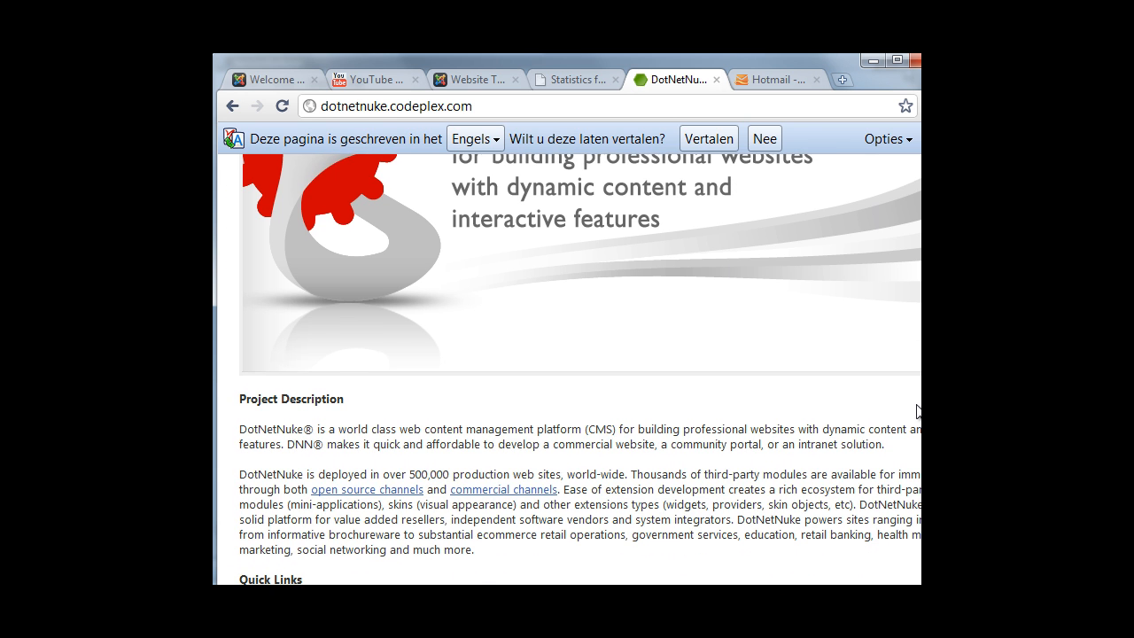
scroll(911, 436, down, 4)
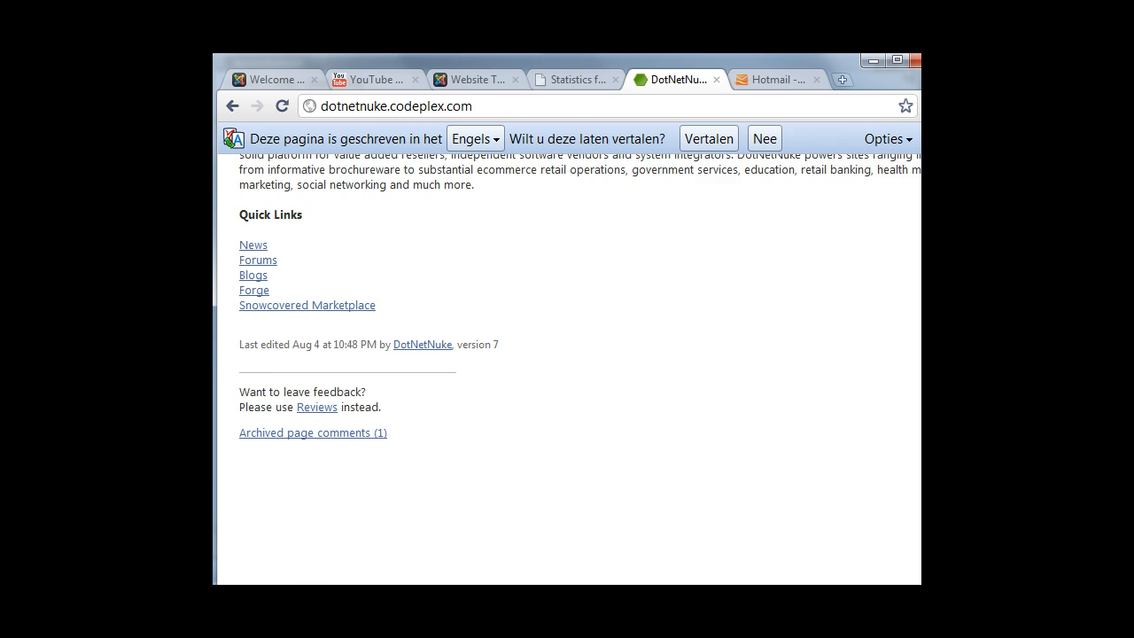
scroll(918, 398, up, 8)
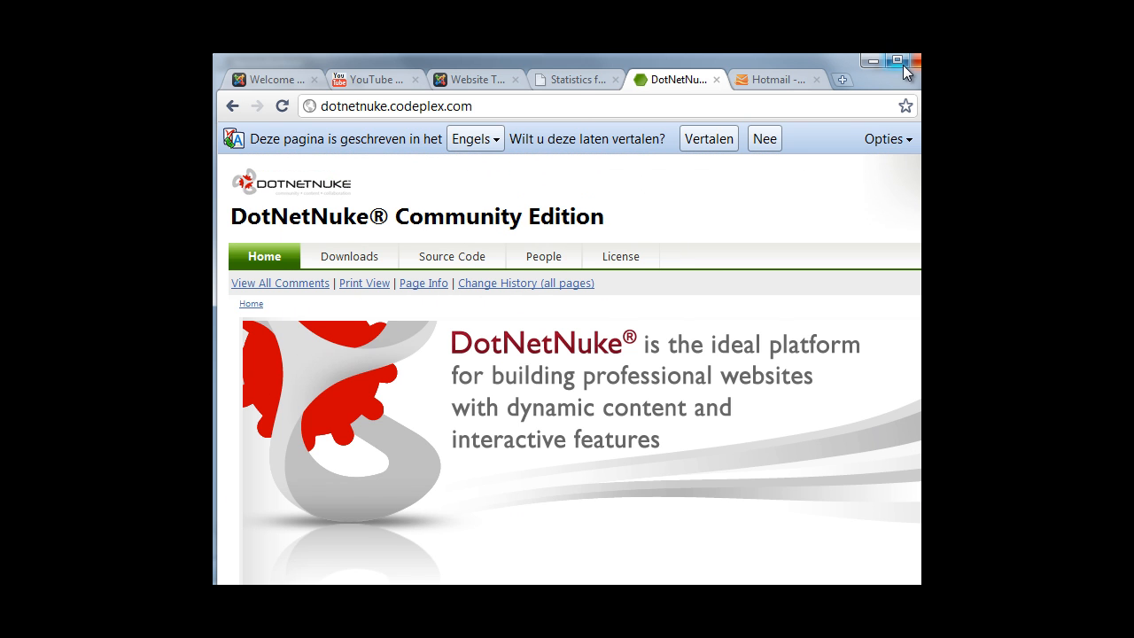
click(900, 63)
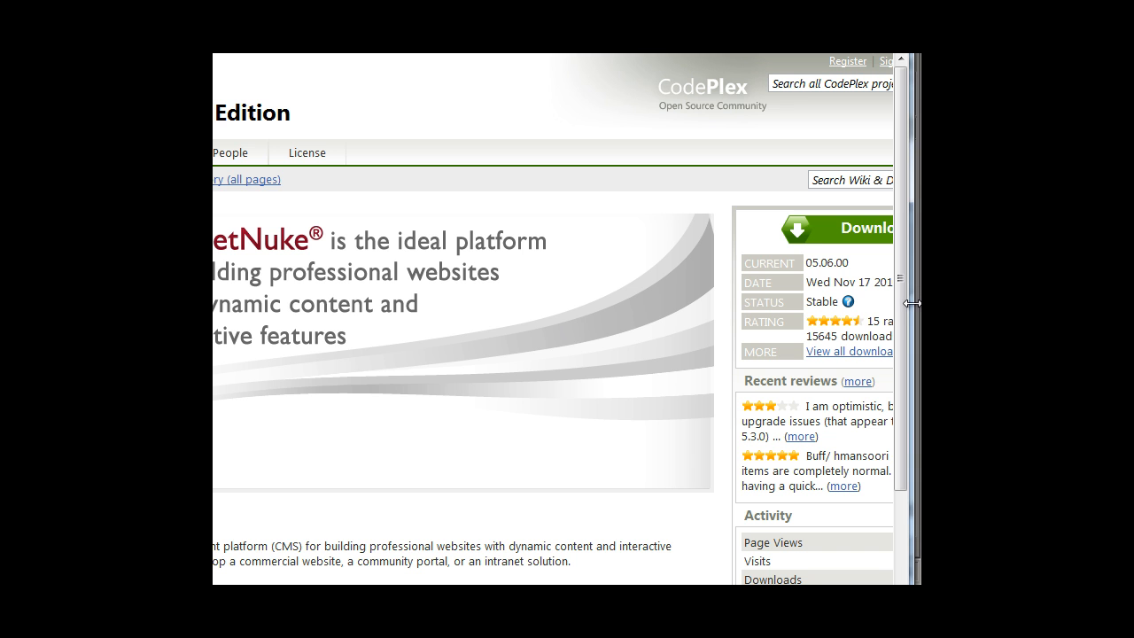
click(845, 353)
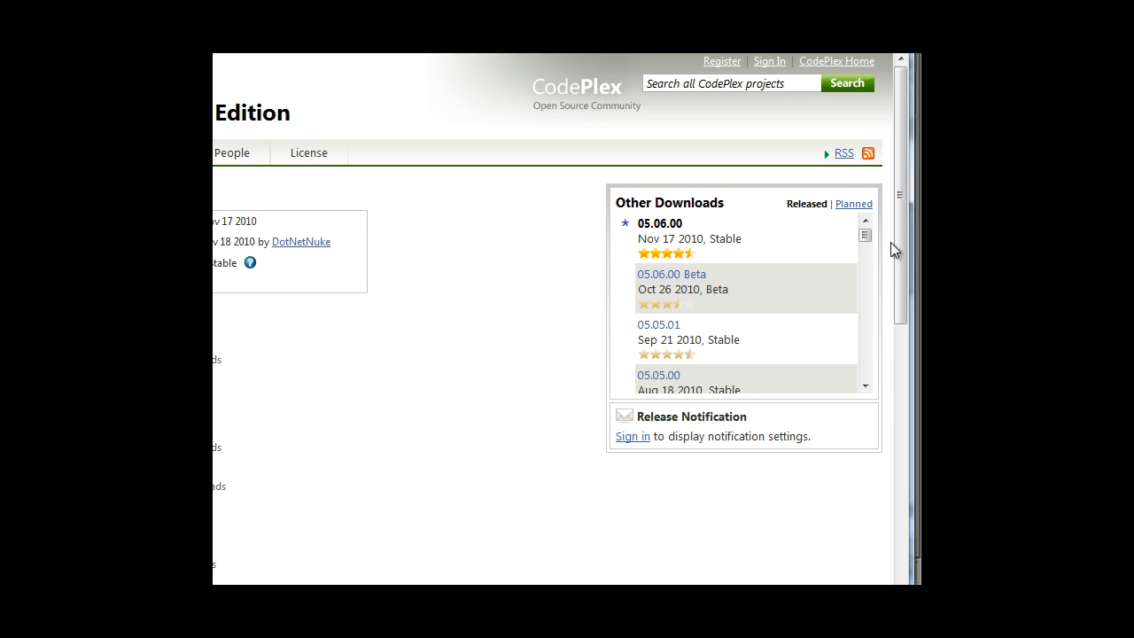
click(866, 387)
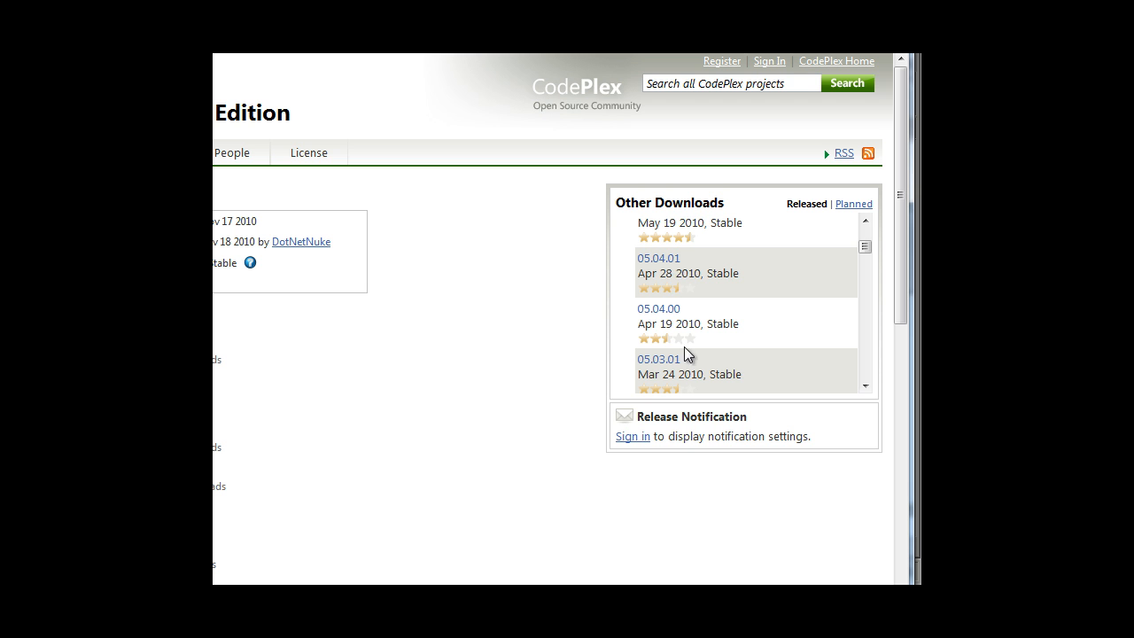
click(866, 388)
click(866, 386)
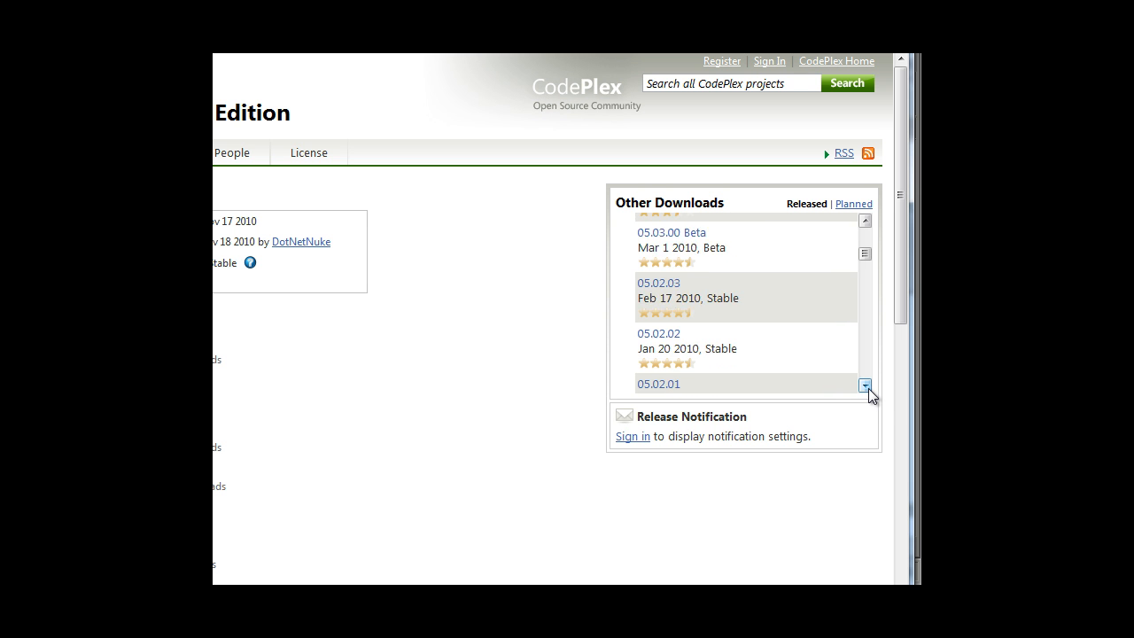
click(866, 386)
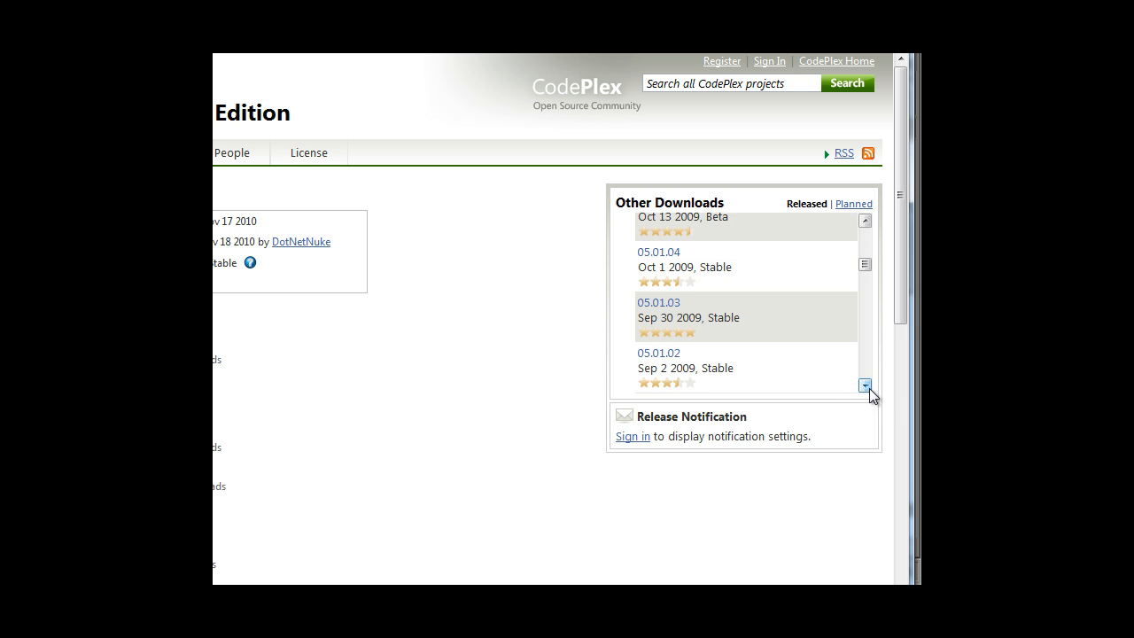
click(866, 386)
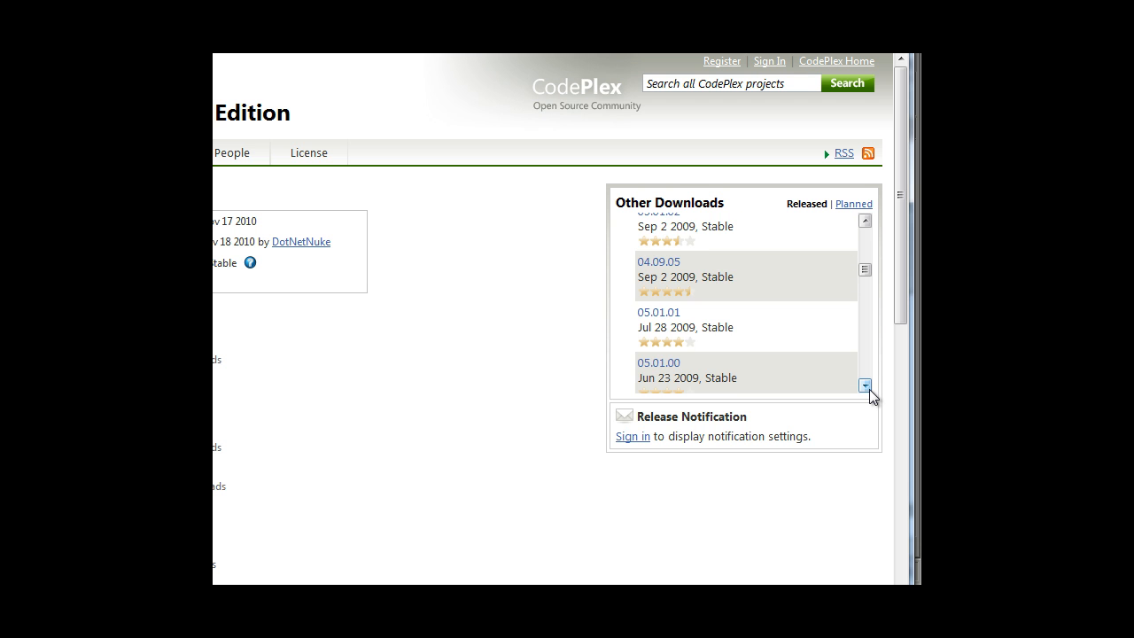
click(657, 263)
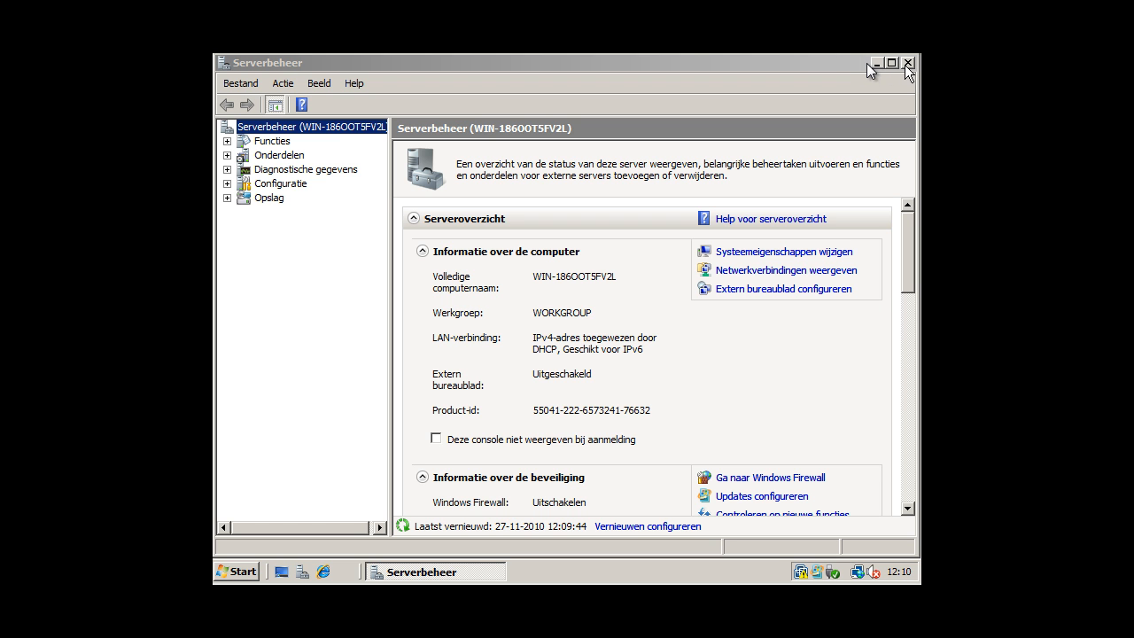
Minimize the Serverbeheer (Server Manager) window.
click(875, 64)
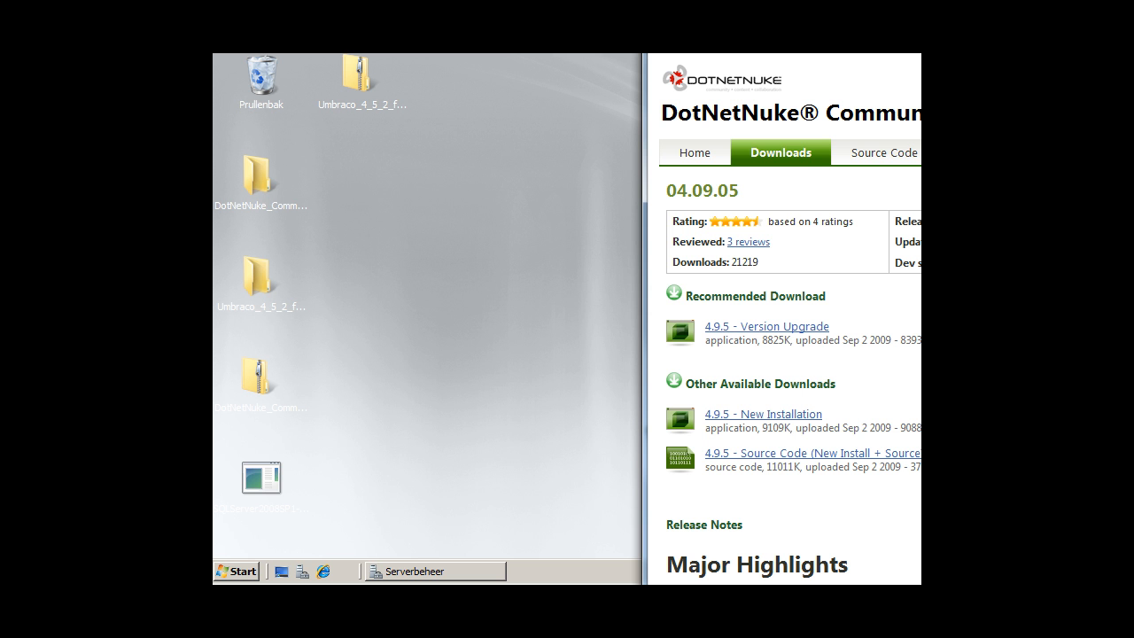
Copy the 04.09.05 source zip to the desktop and extract it to DotNetNuke_Community_04.09.05_Source.
drag(508, 367, 504, 329)
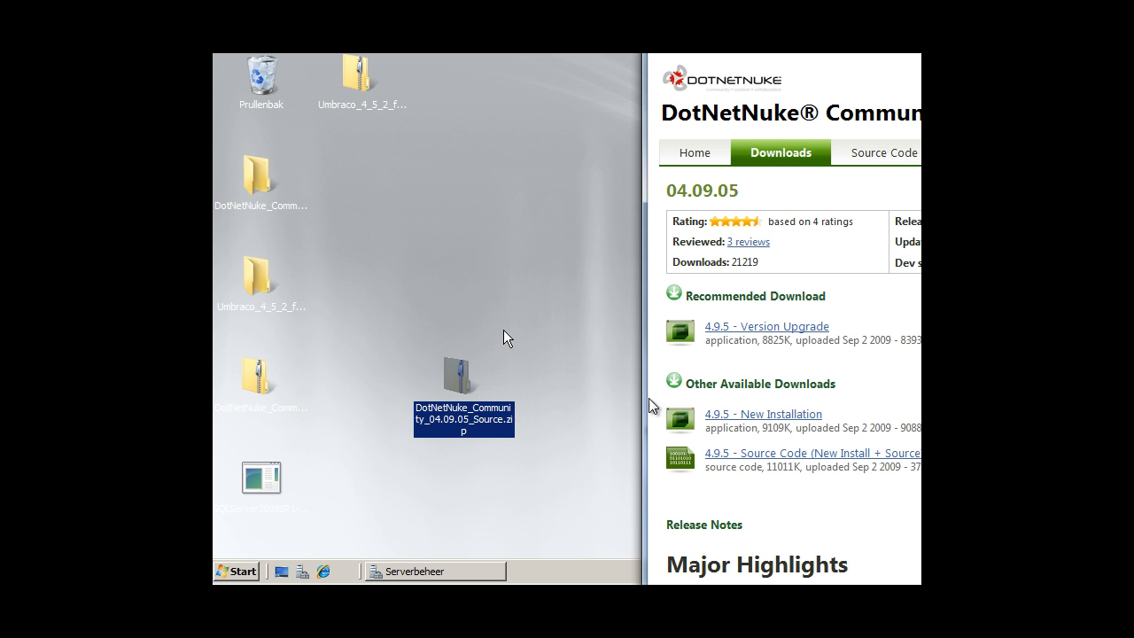
right_click(458, 359)
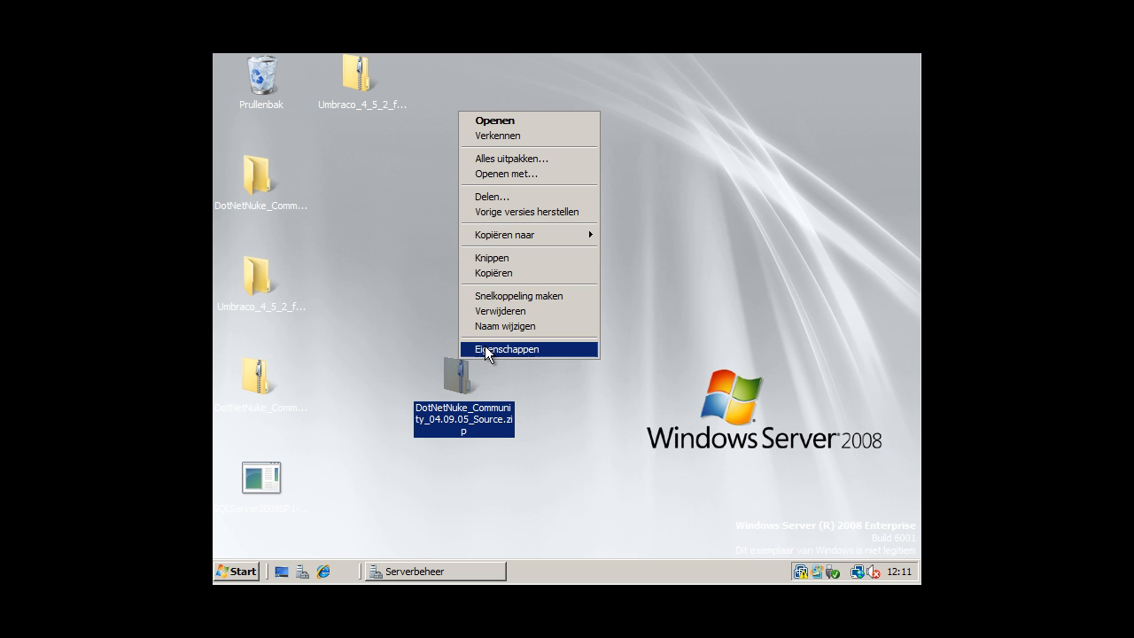
mouse_move(545, 235)
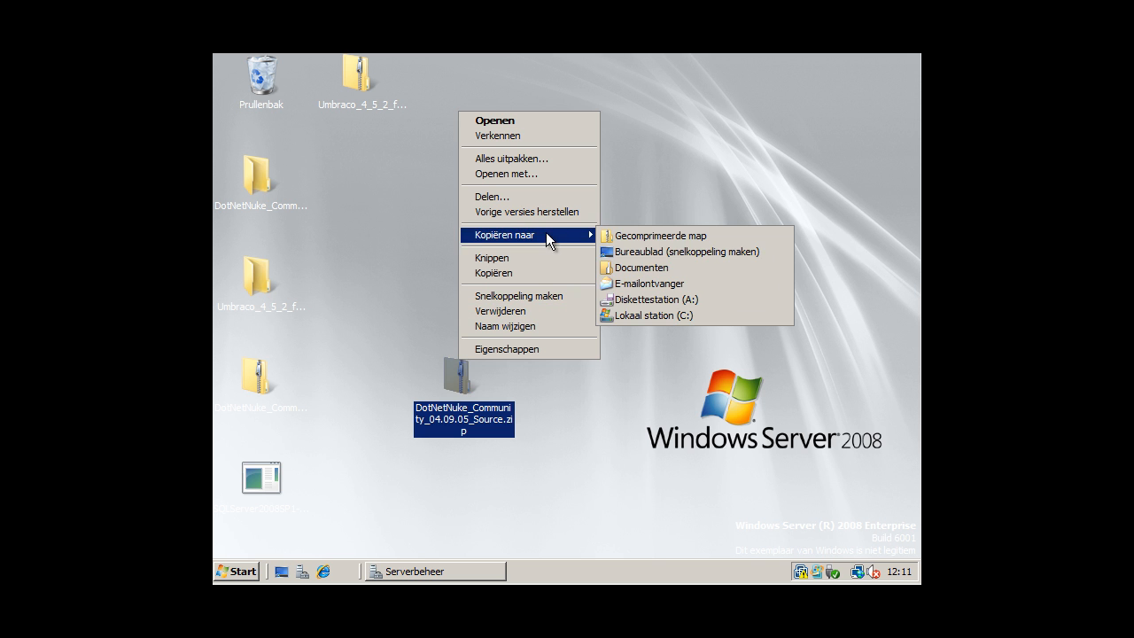
click(544, 159)
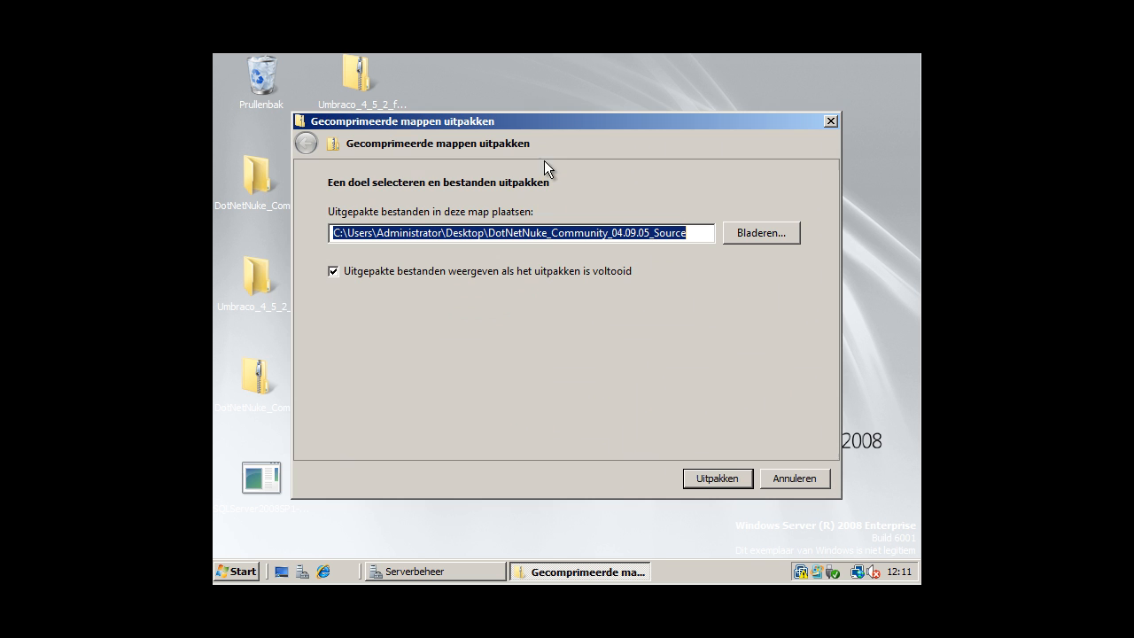
click(708, 476)
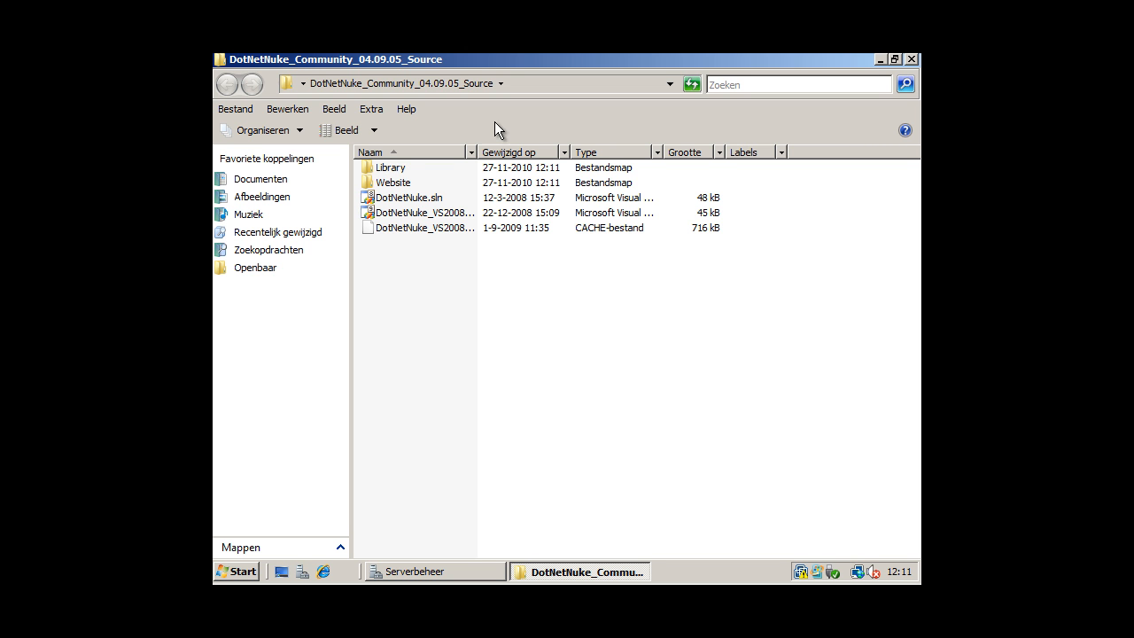
In the Website folder, try deleting the Documentation folder, declining the prompt.
double_click(400, 183)
click(446, 317)
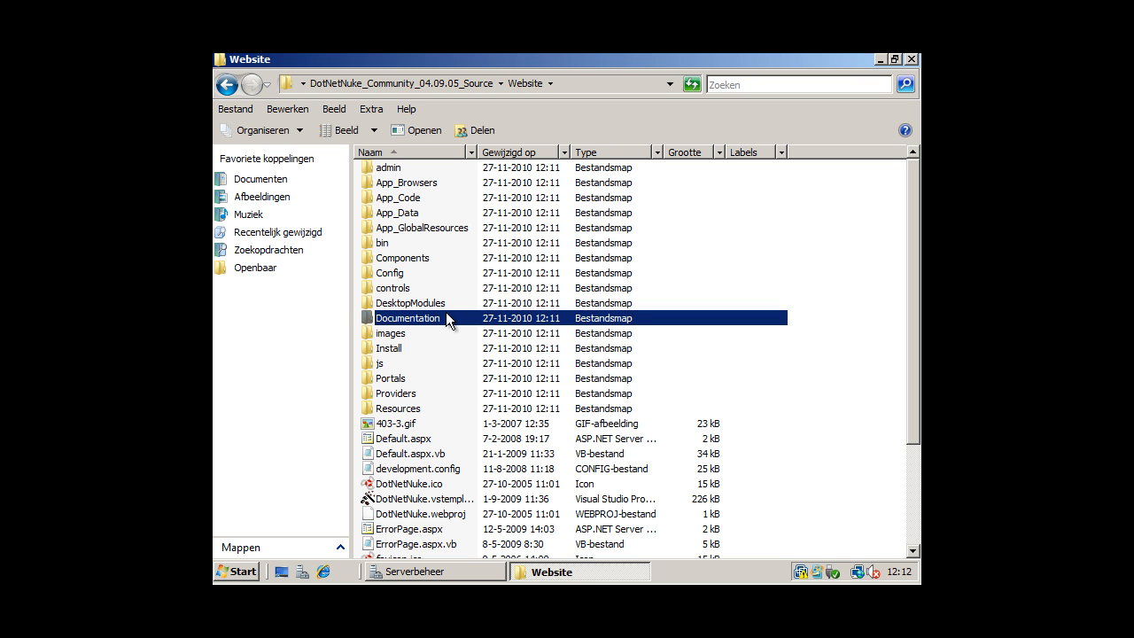
key(ctrl+a)
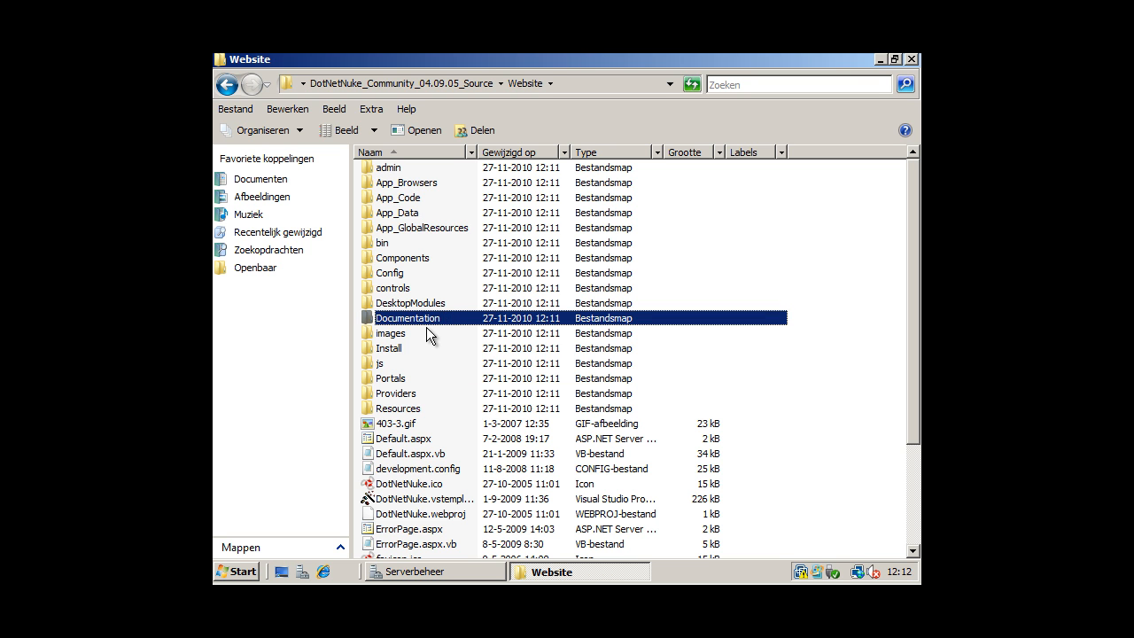
key(Delete)
key(Return)
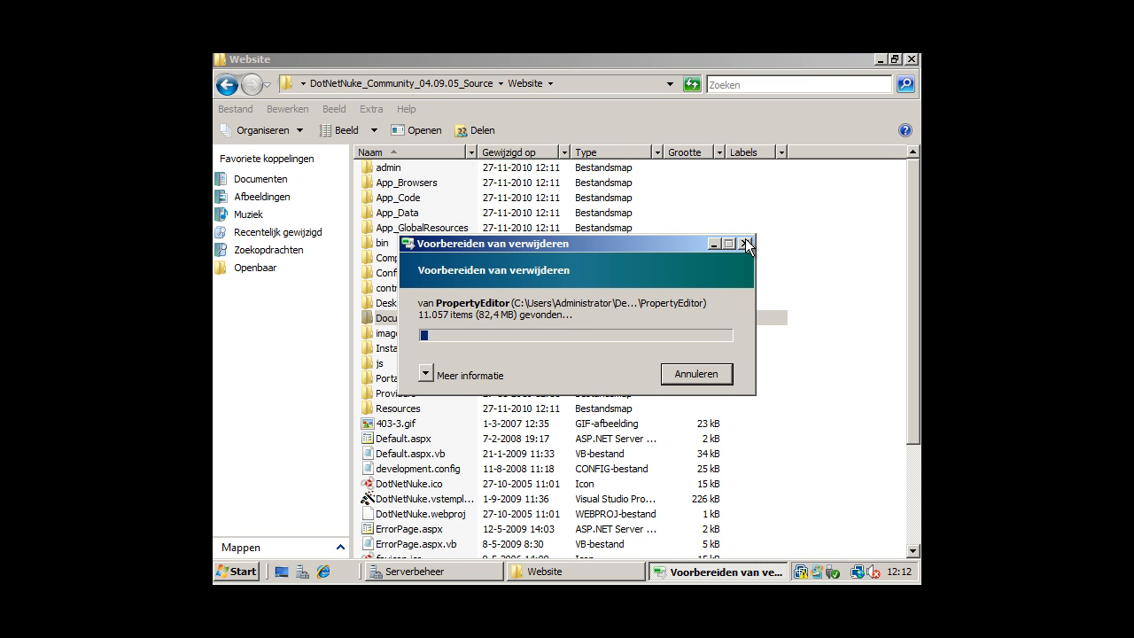
click(726, 323)
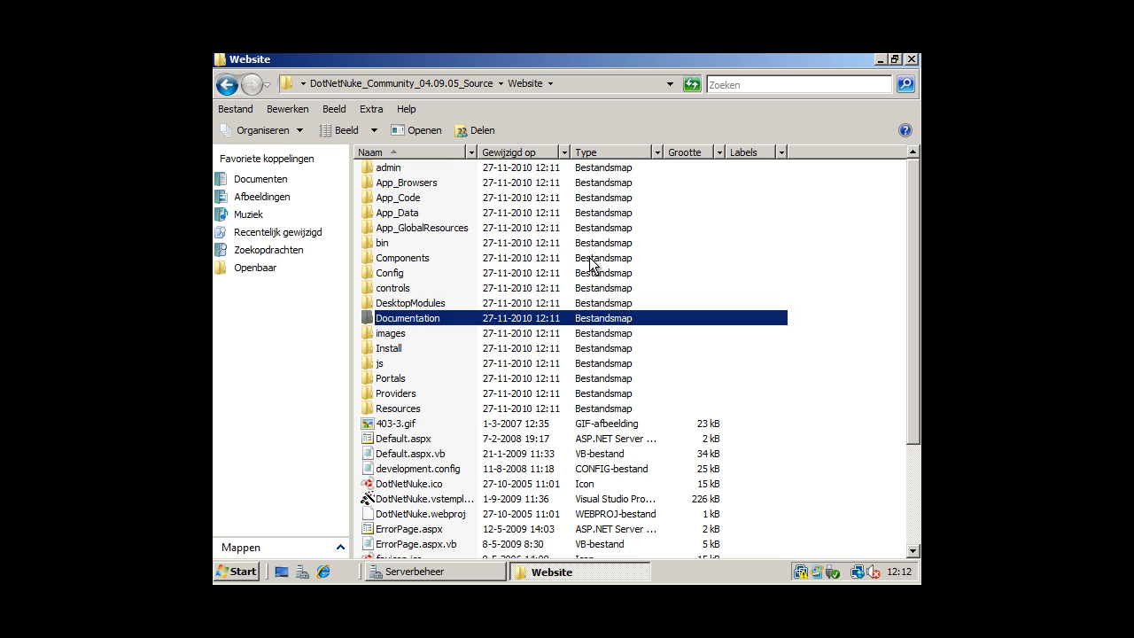
Select all items in the Website folder, copy them, and minimize the window.
click(589, 259)
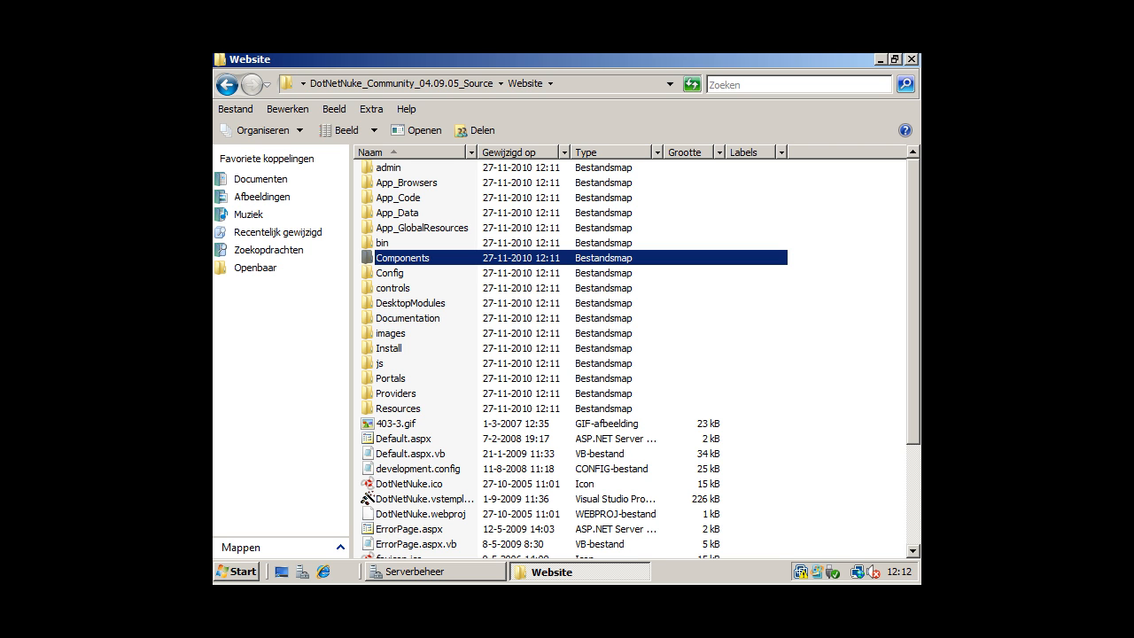
click(624, 303)
key(ctrl+a)
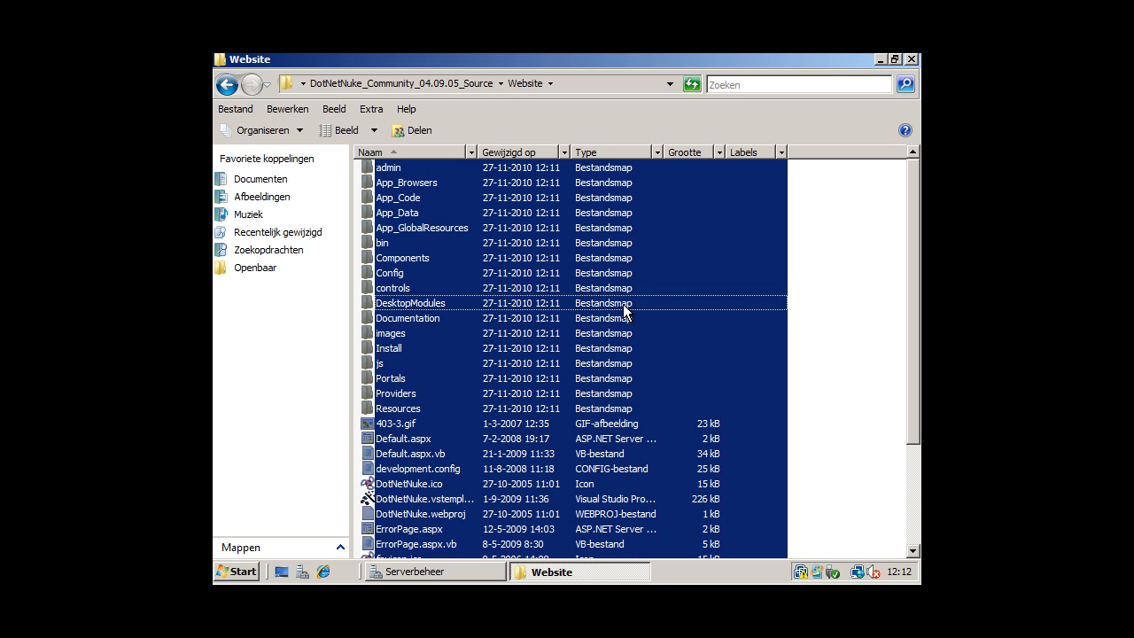
right_click(562, 346)
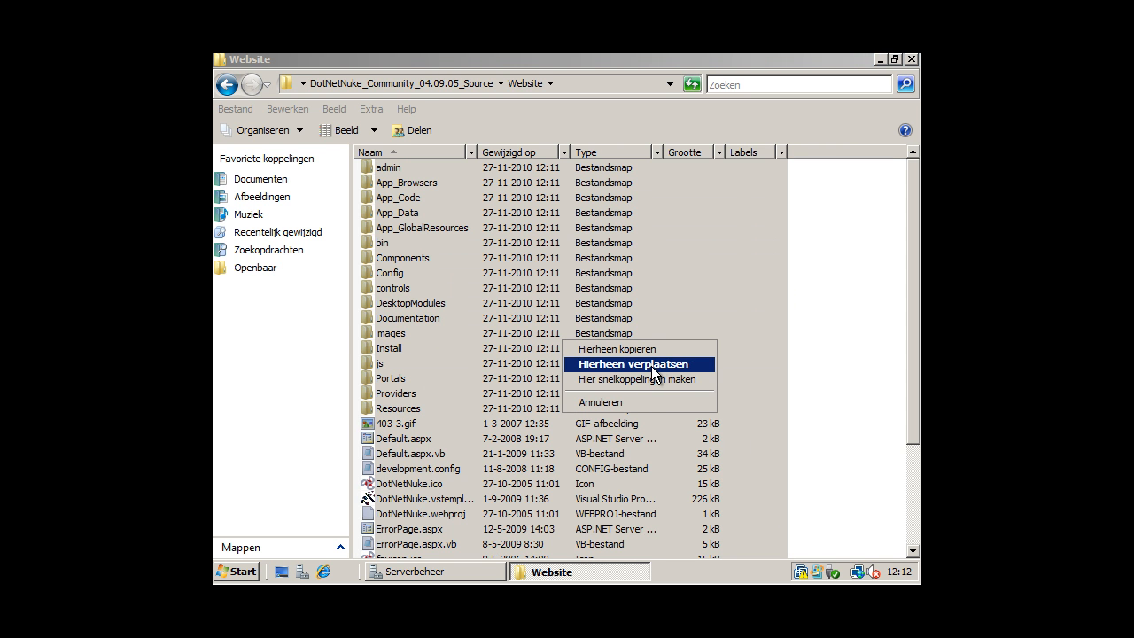
click(809, 239)
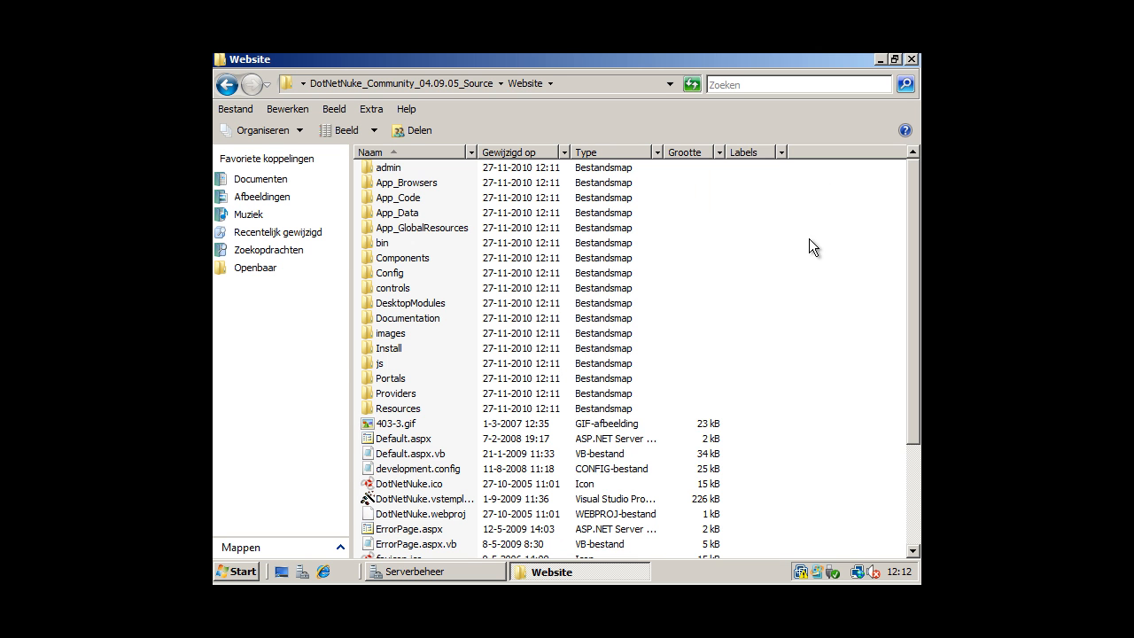
right_click(566, 287)
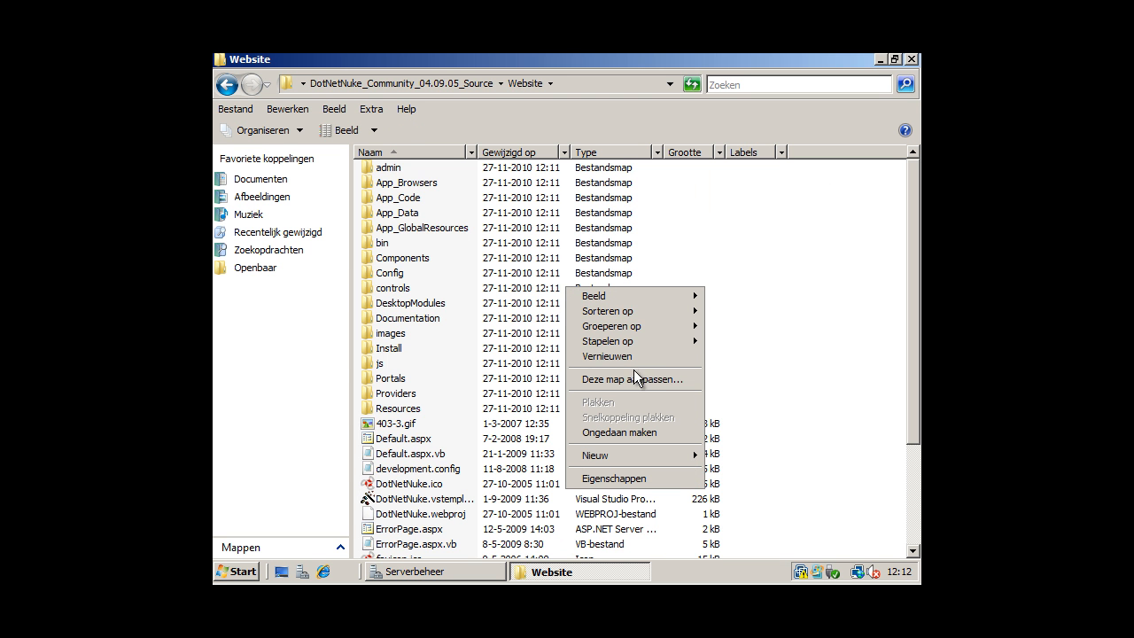
click(764, 332)
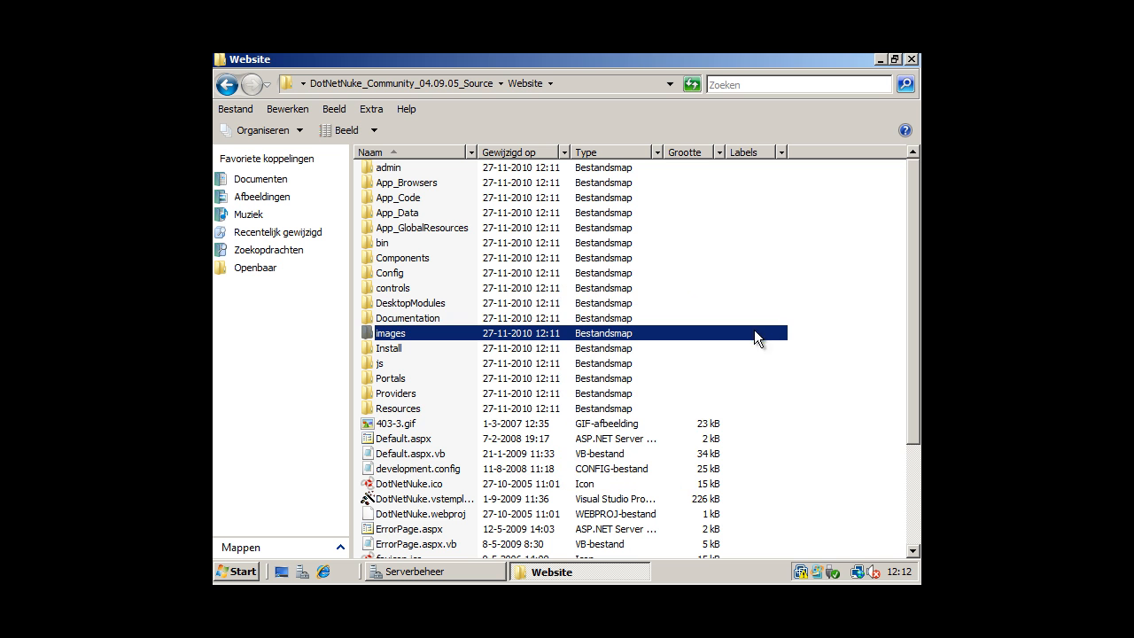
key(ctrl+a)
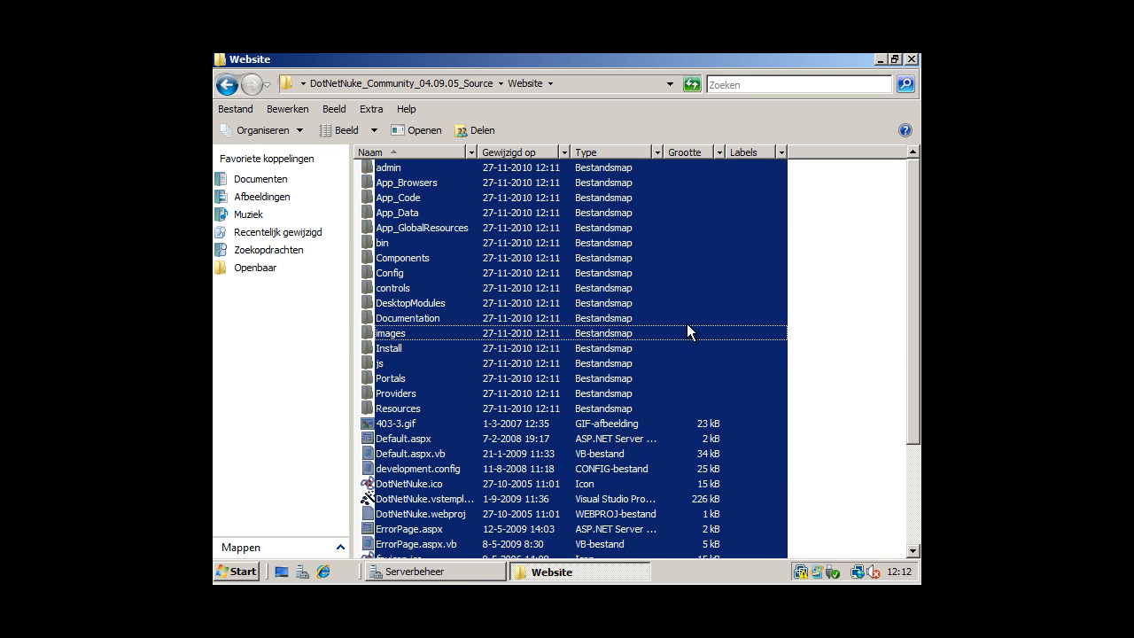
right_click(684, 324)
click(577, 292)
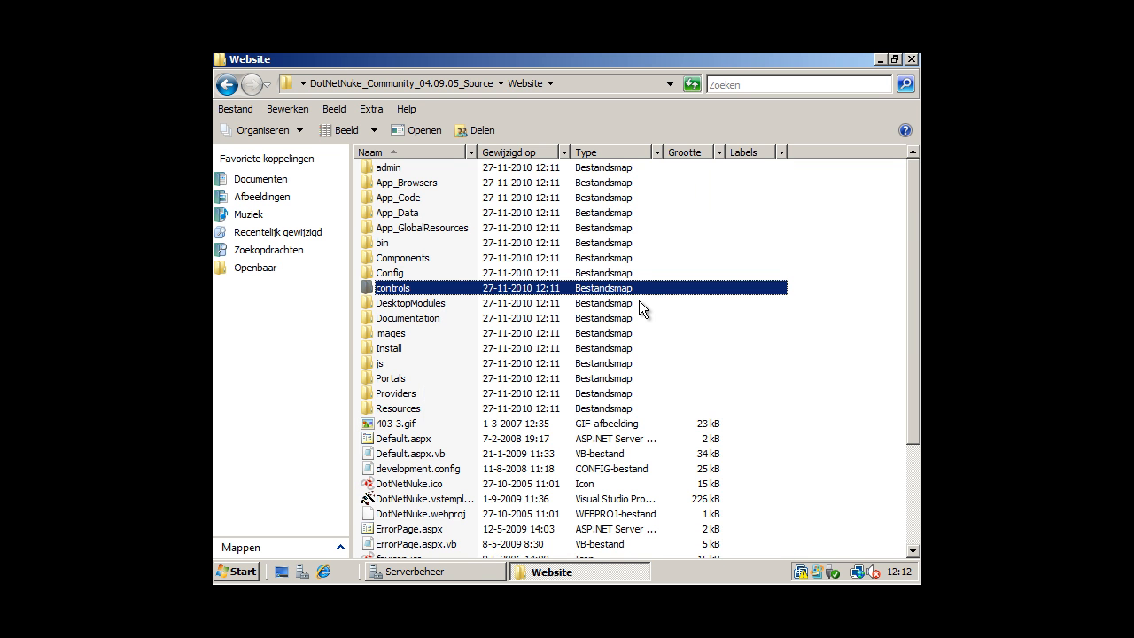
key(ctrl+a)
right_click(641, 301)
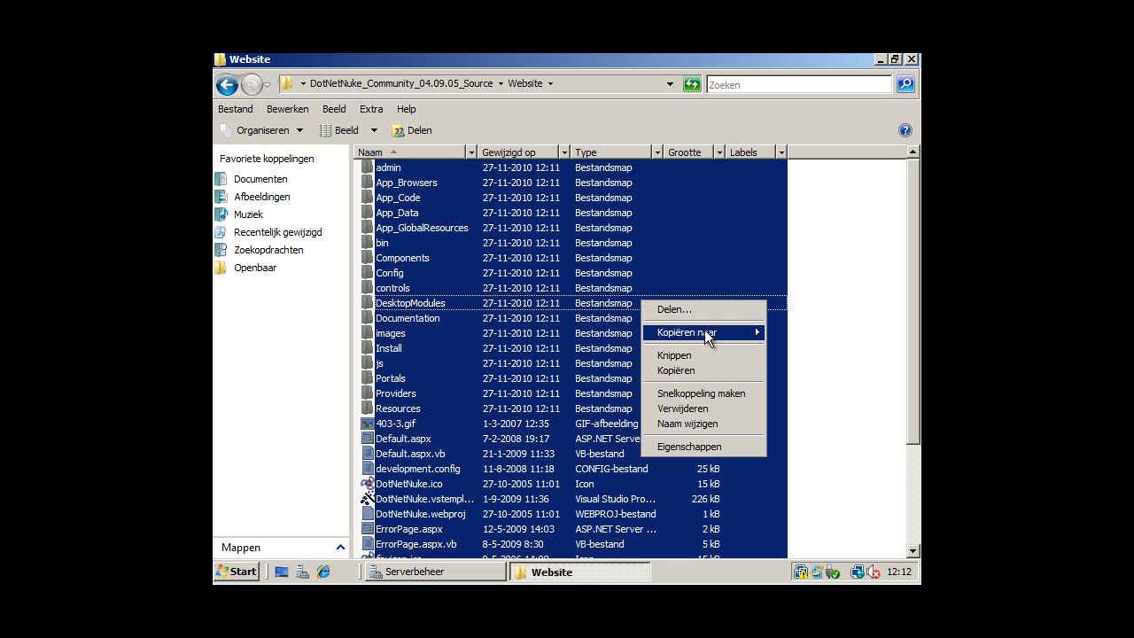
click(680, 371)
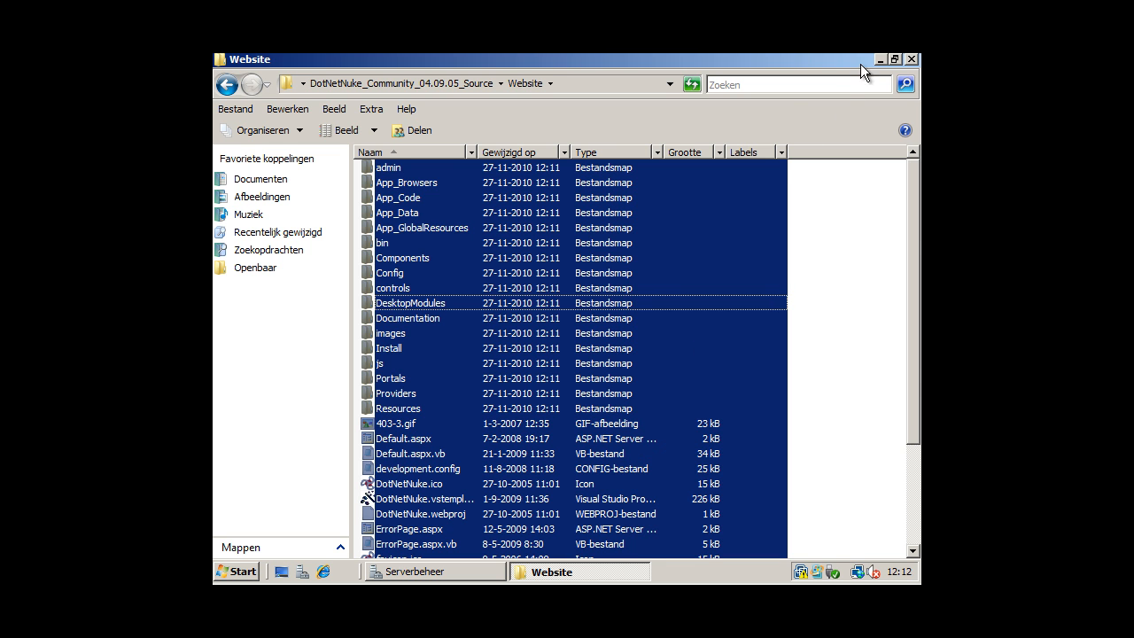
click(880, 59)
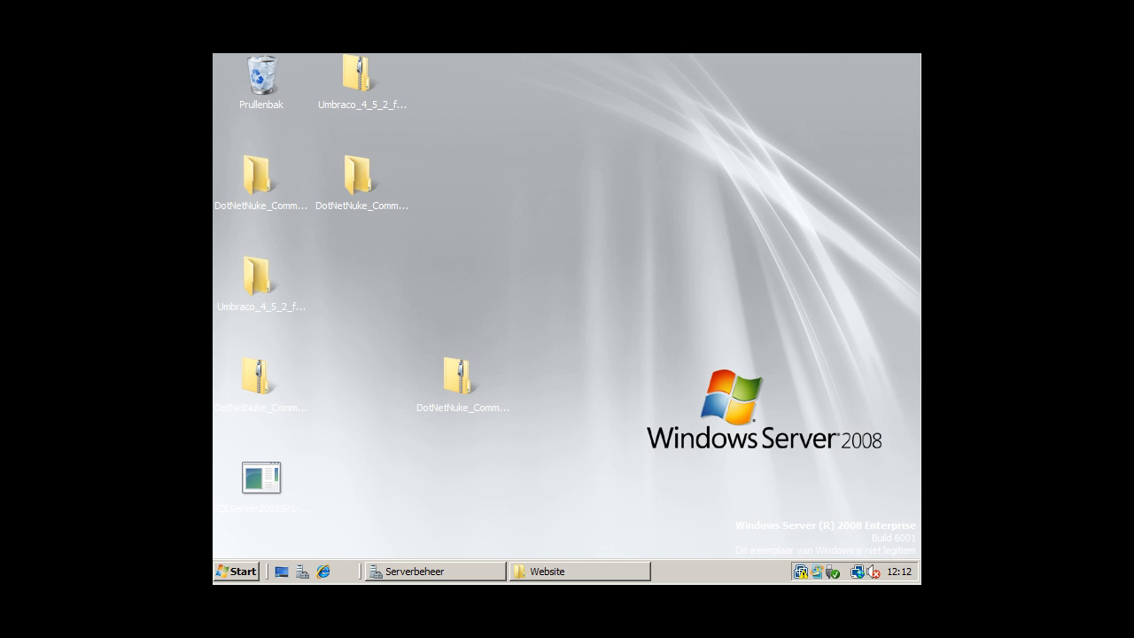
Browse through Computer to C:\inetpub\wwwroot.
click(238, 572)
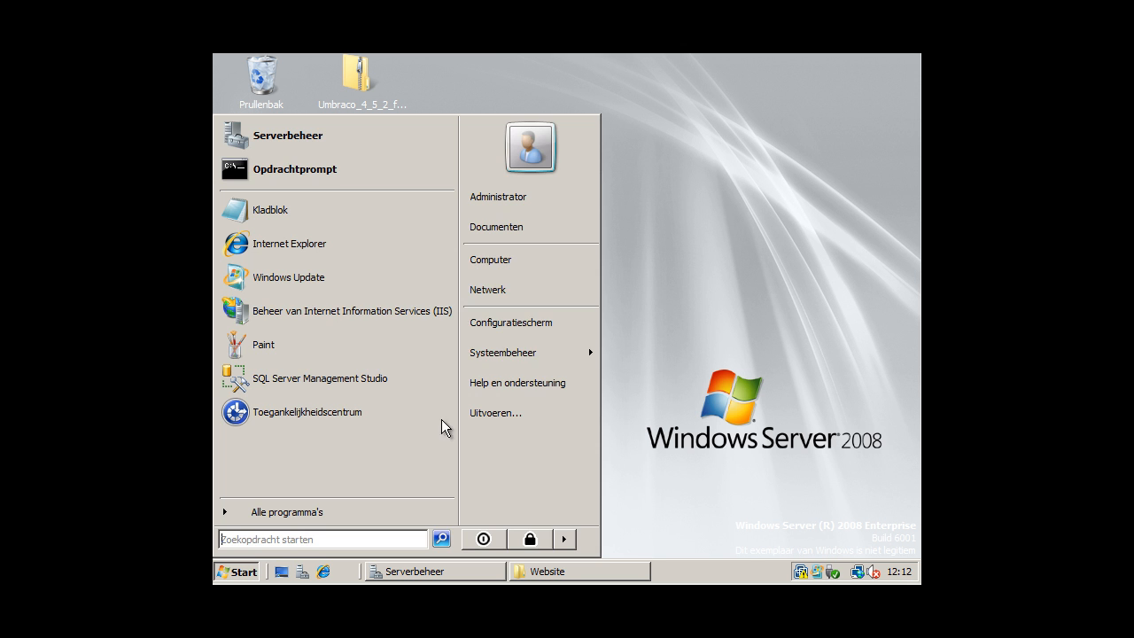
click(505, 270)
double_click(408, 194)
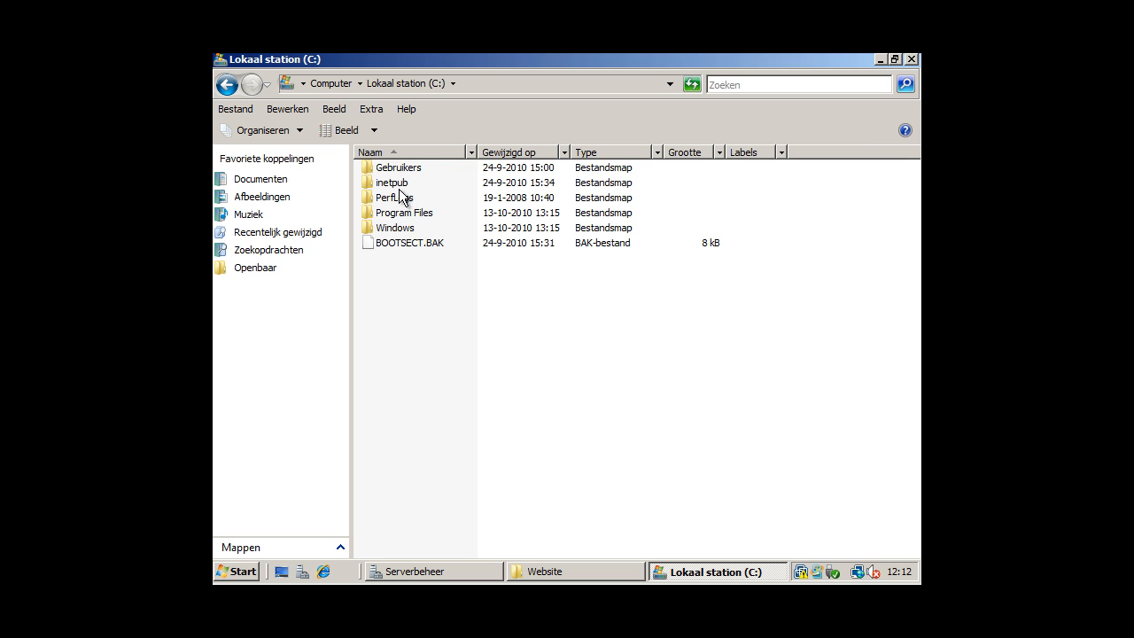
double_click(413, 186)
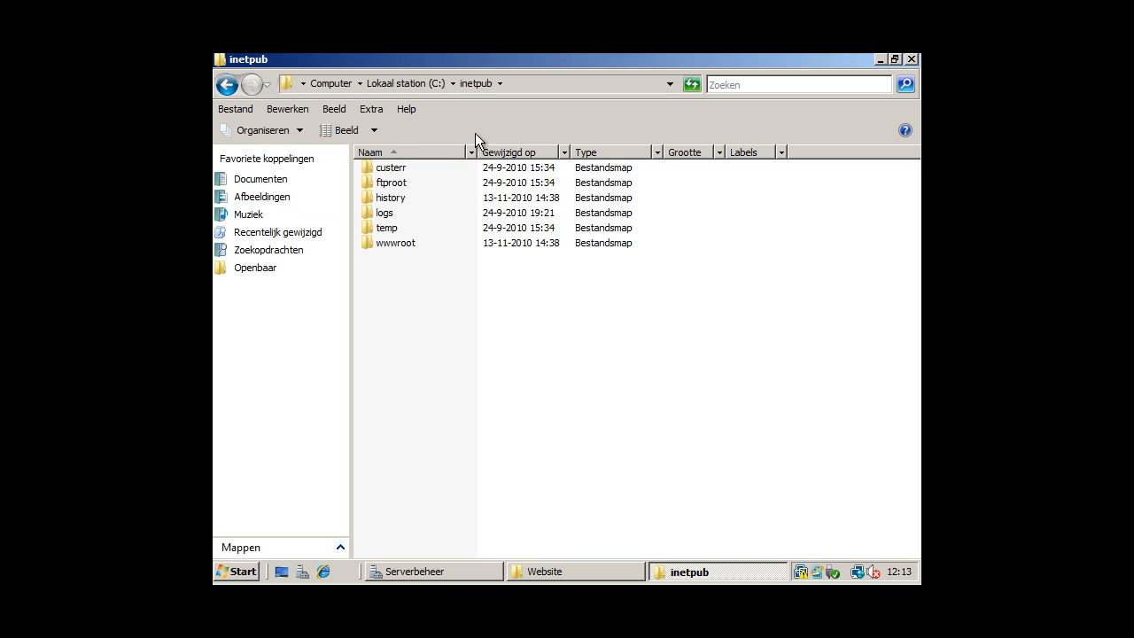
double_click(391, 243)
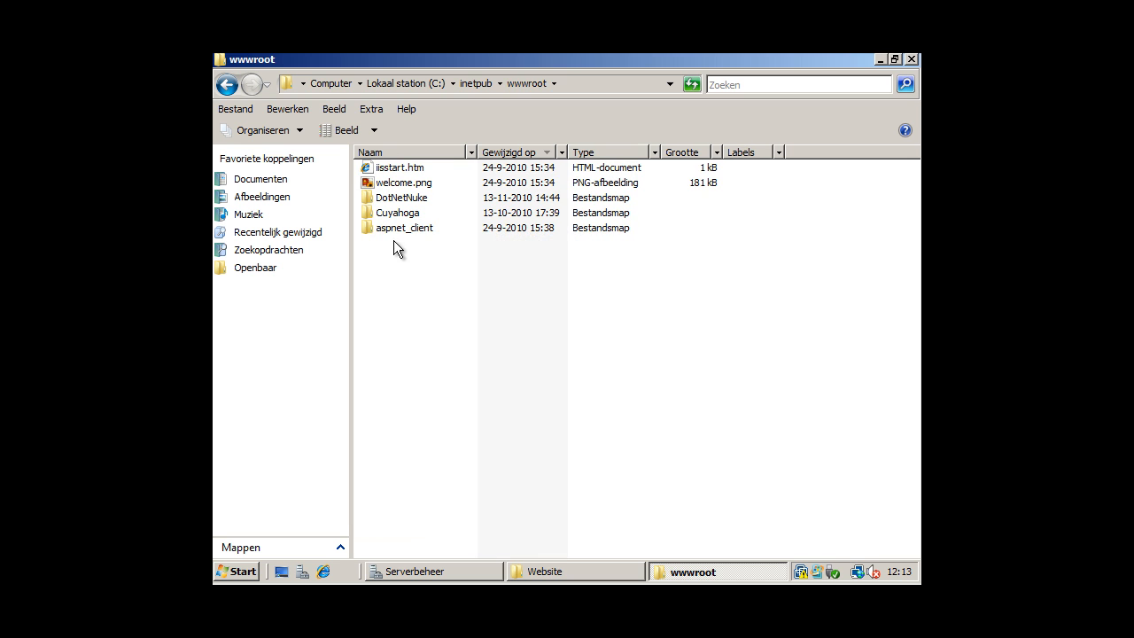
Create a new folder named YoutubeDNN in wwwroot.
right_click(442, 295)
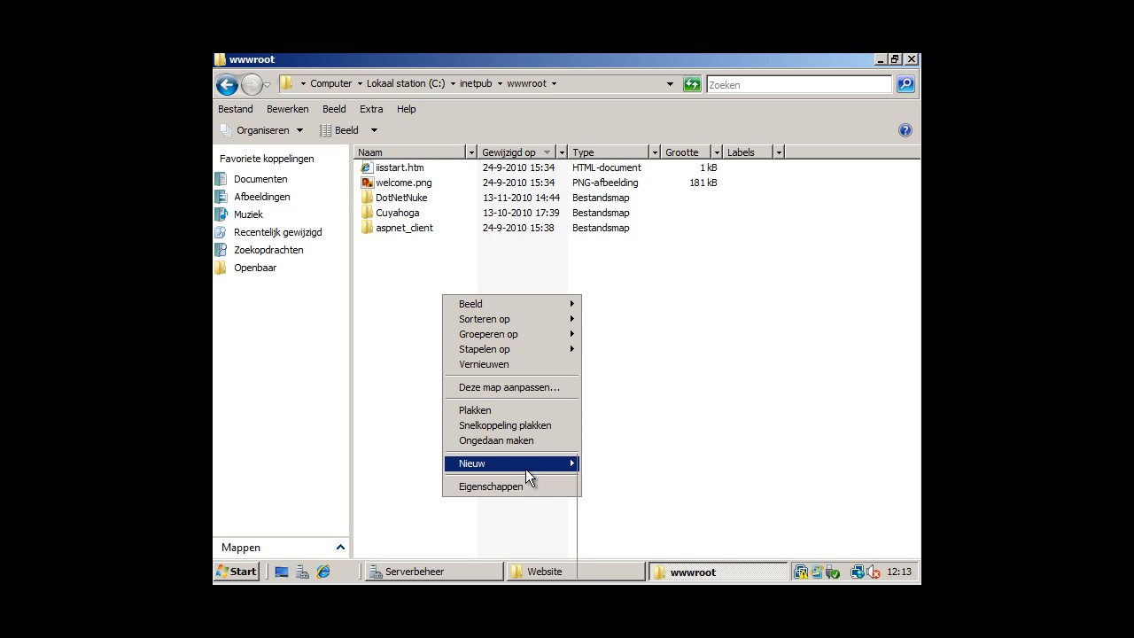
mouse_move(525, 469)
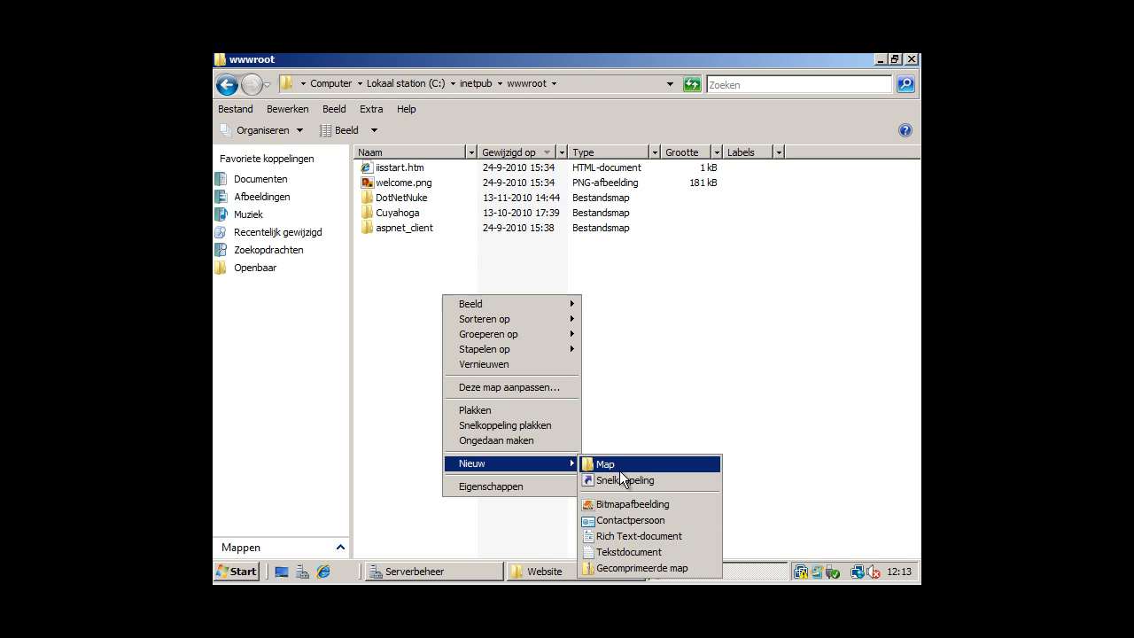
click(618, 467)
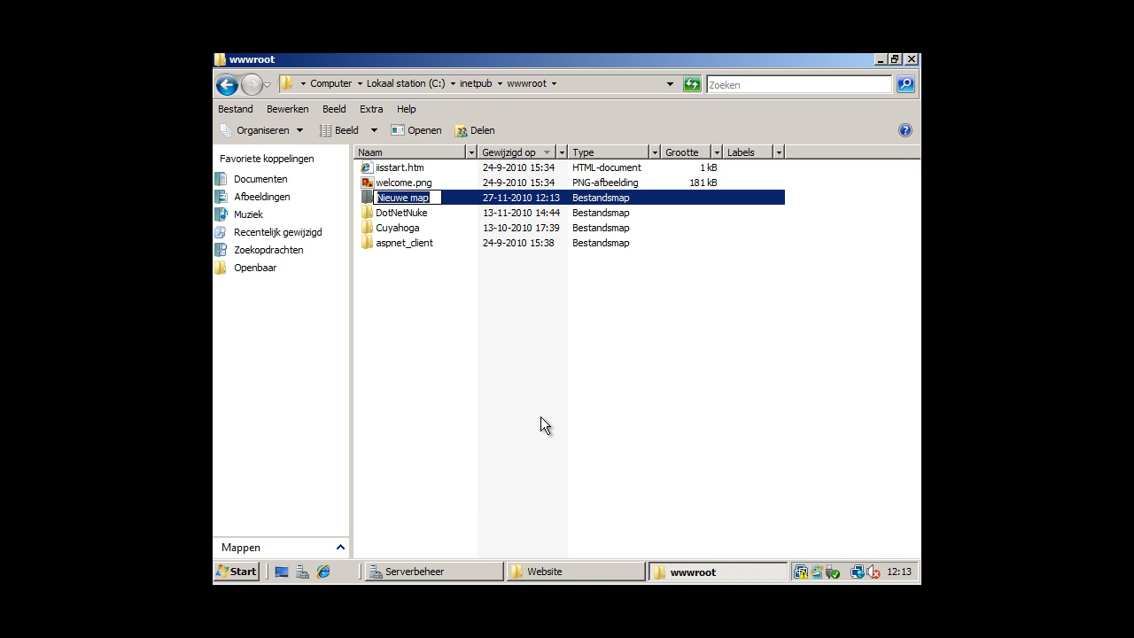
text(YoutubeDN)
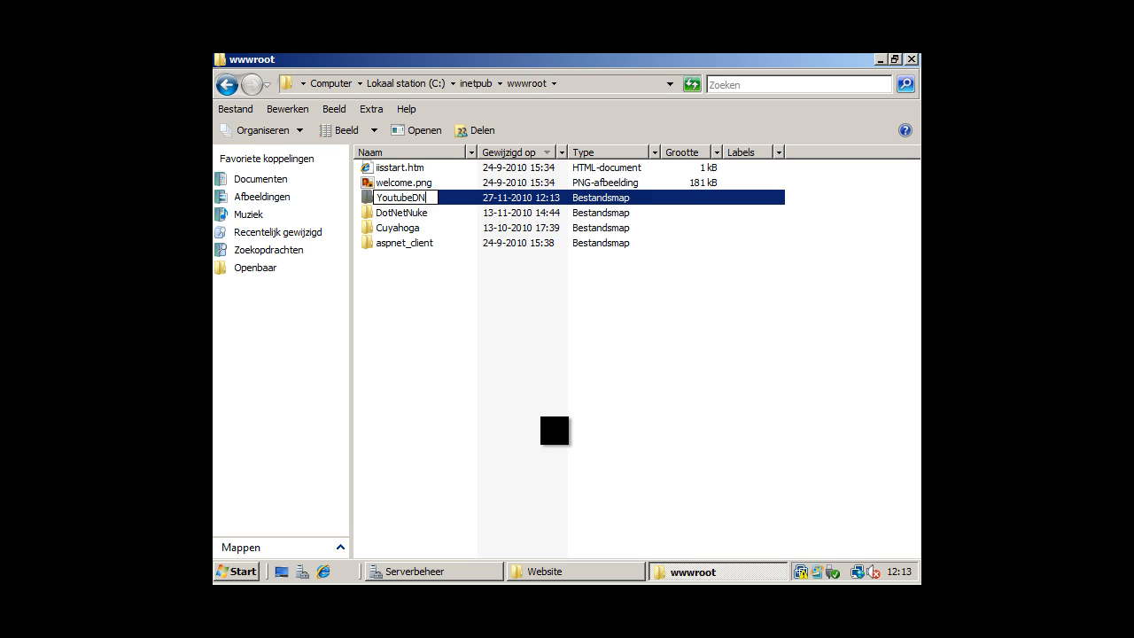
text(N)
click(453, 358)
click(426, 207)
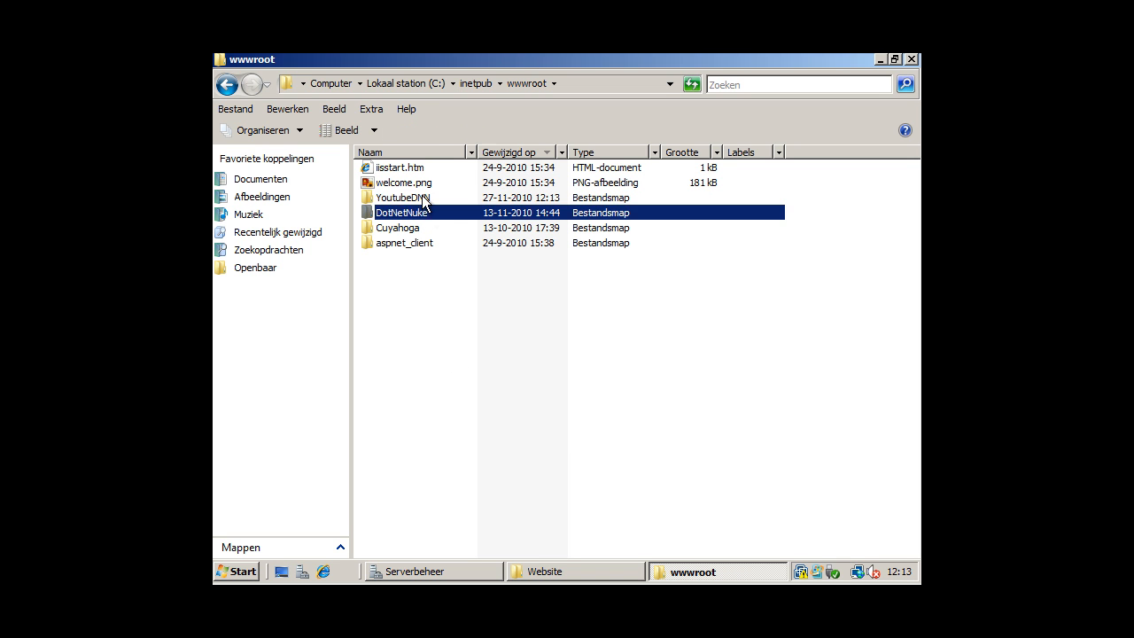
click(423, 198)
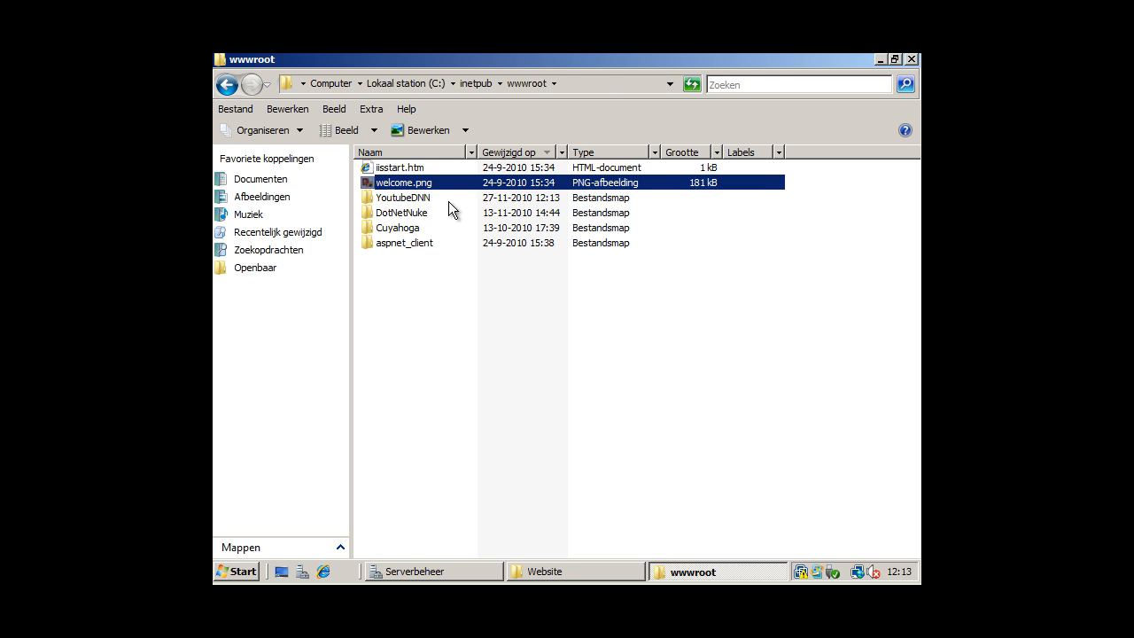
Paste the copied website files into YoutubeDNN and return to wwwroot.
double_click(448, 201)
right_click(468, 224)
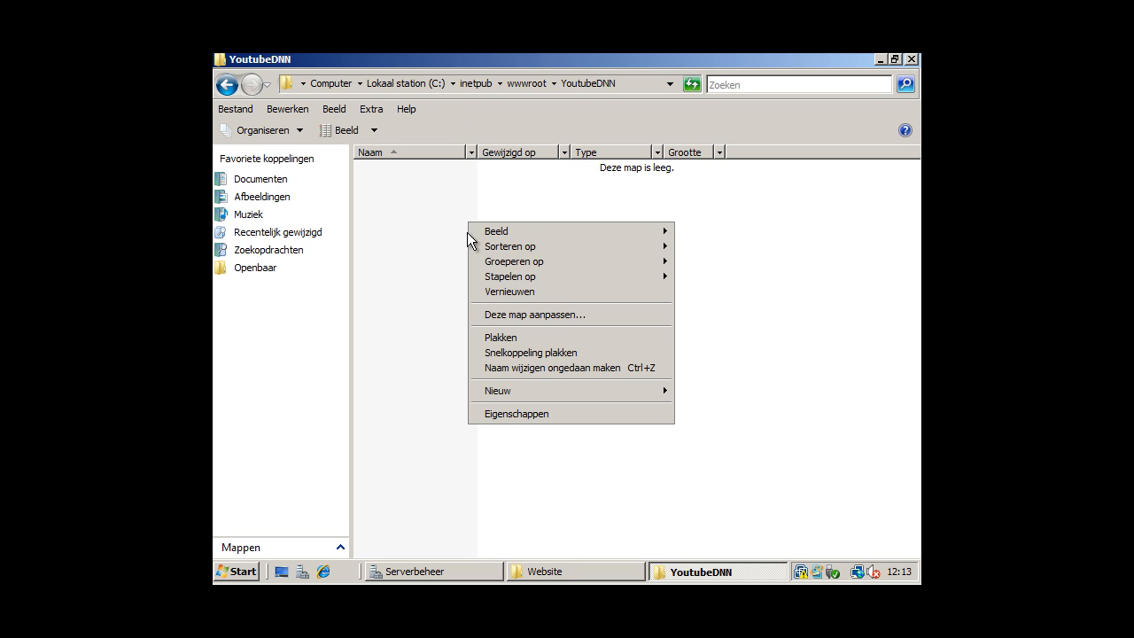
click(509, 338)
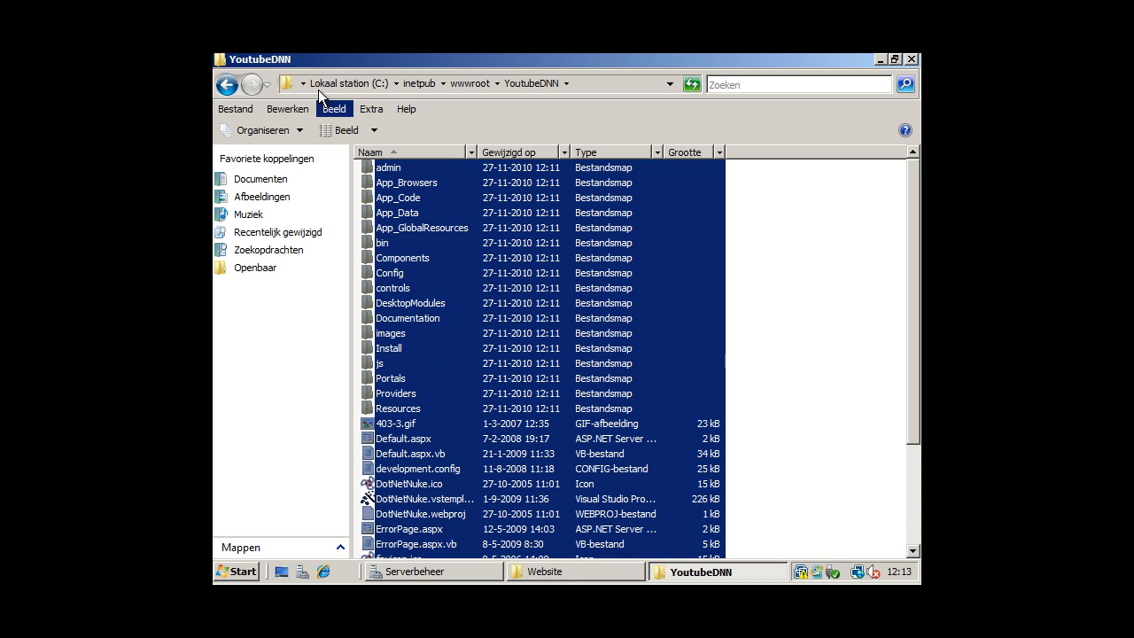
click(462, 78)
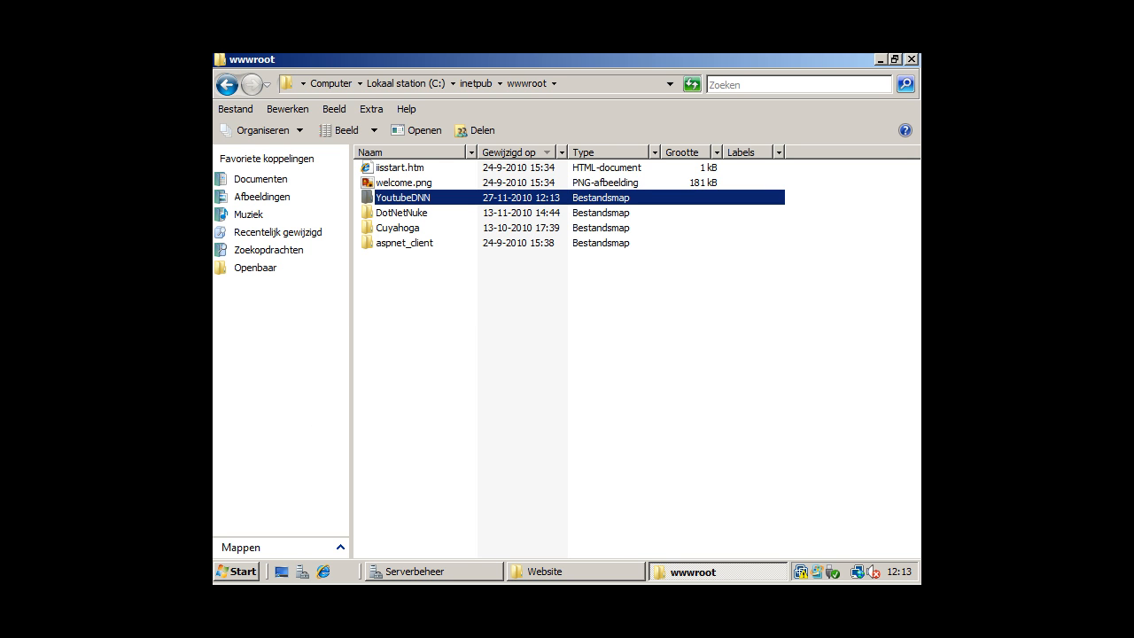
Open YoutubeDNN's Eigenschappen, Beveiliging tab, and the Bewerken permissions editor.
click(253, 575)
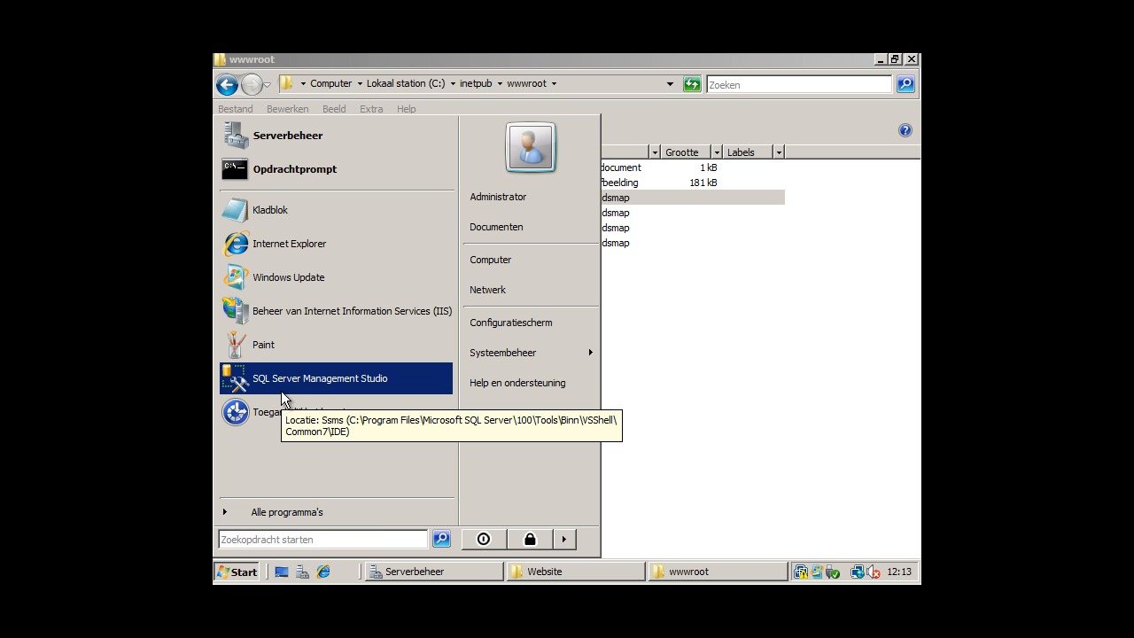
click(688, 304)
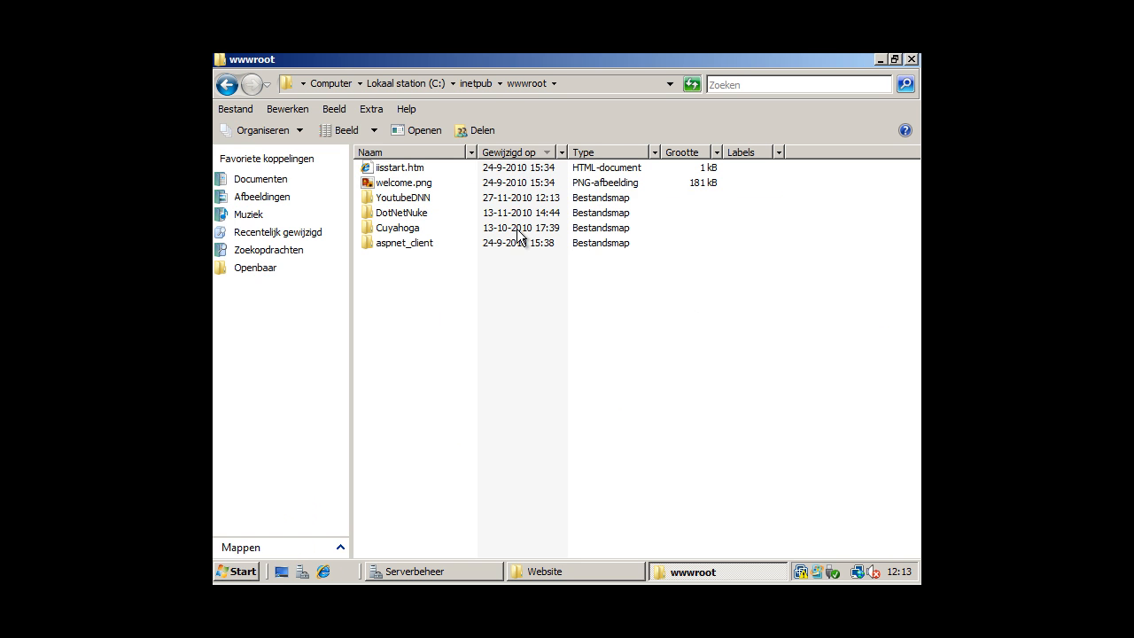
click(424, 199)
right_click(425, 201)
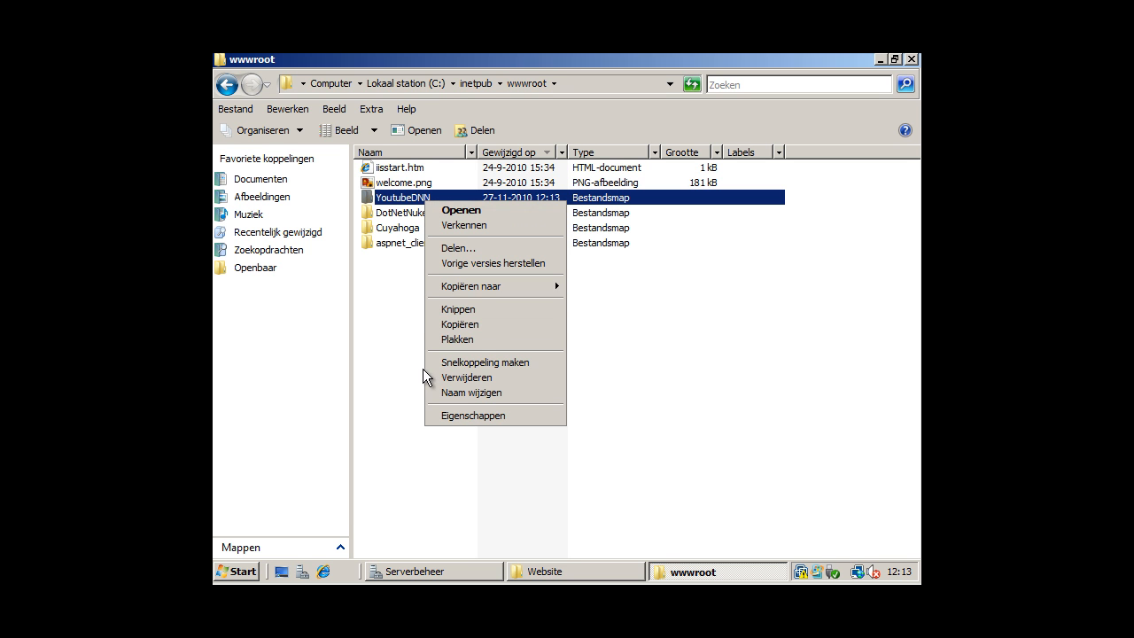
click(453, 413)
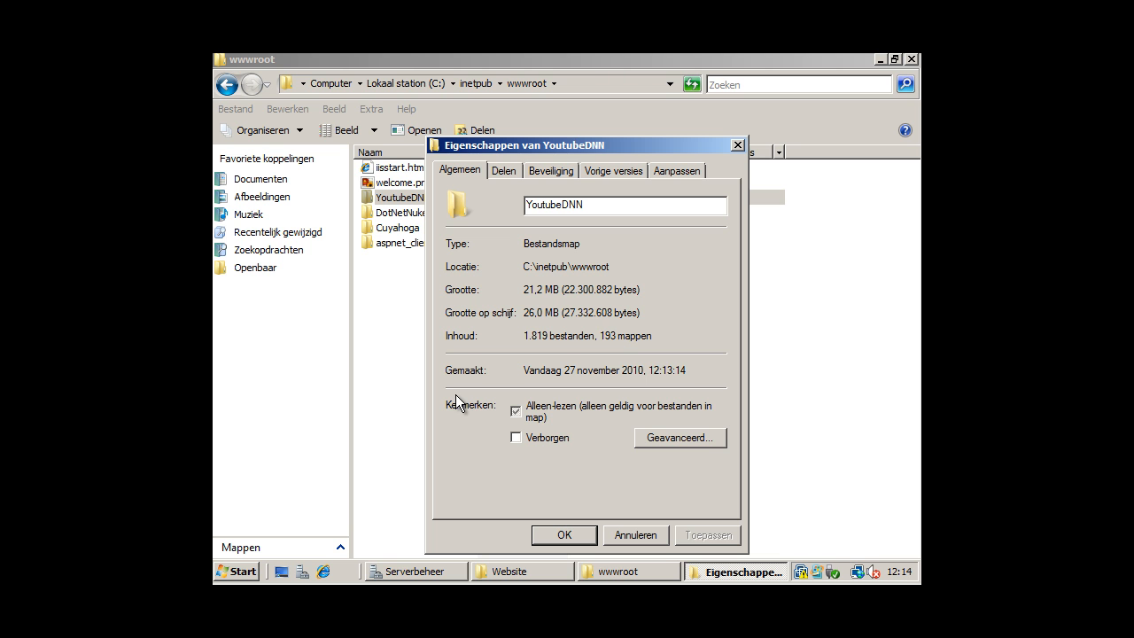
click(549, 171)
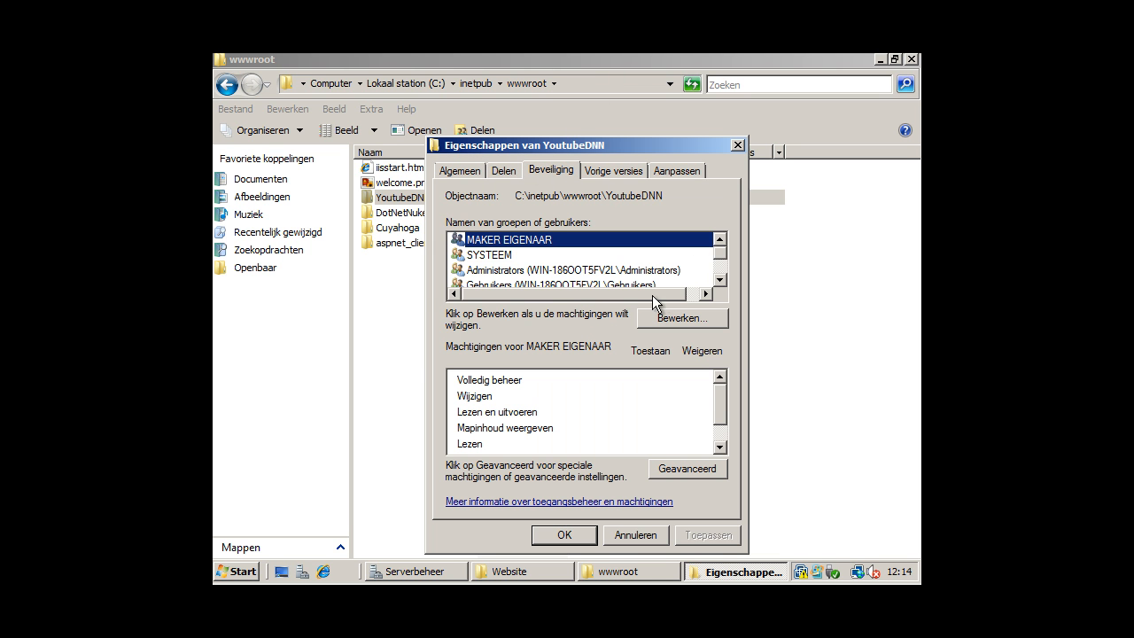
click(663, 321)
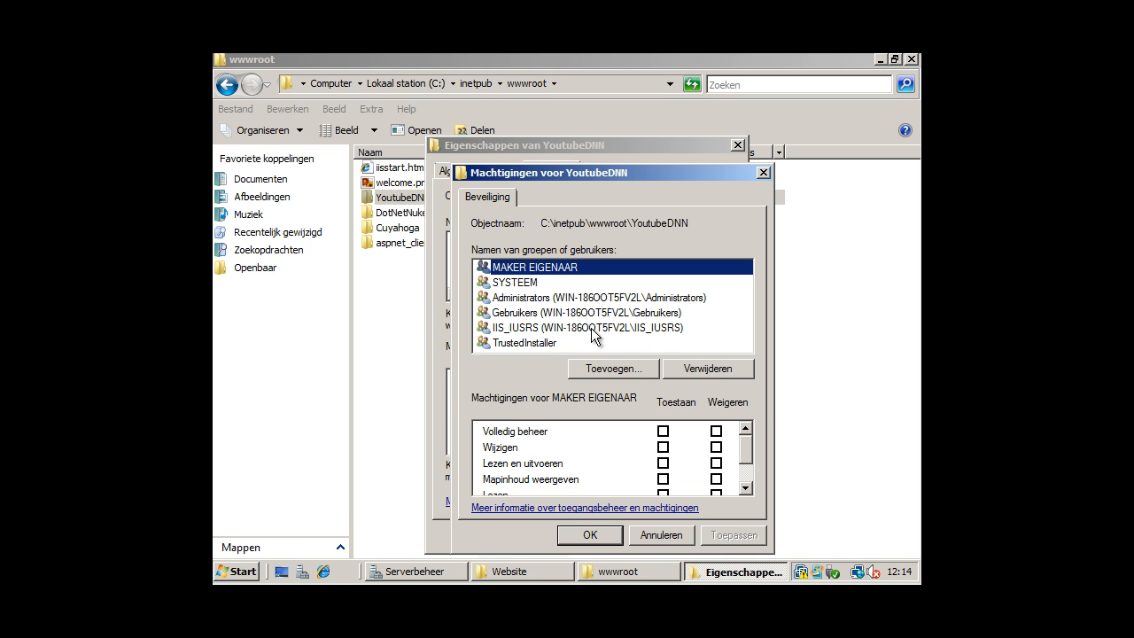
Add the NETWORK SERVICE account to YoutubeDNN's permission list.
click(623, 369)
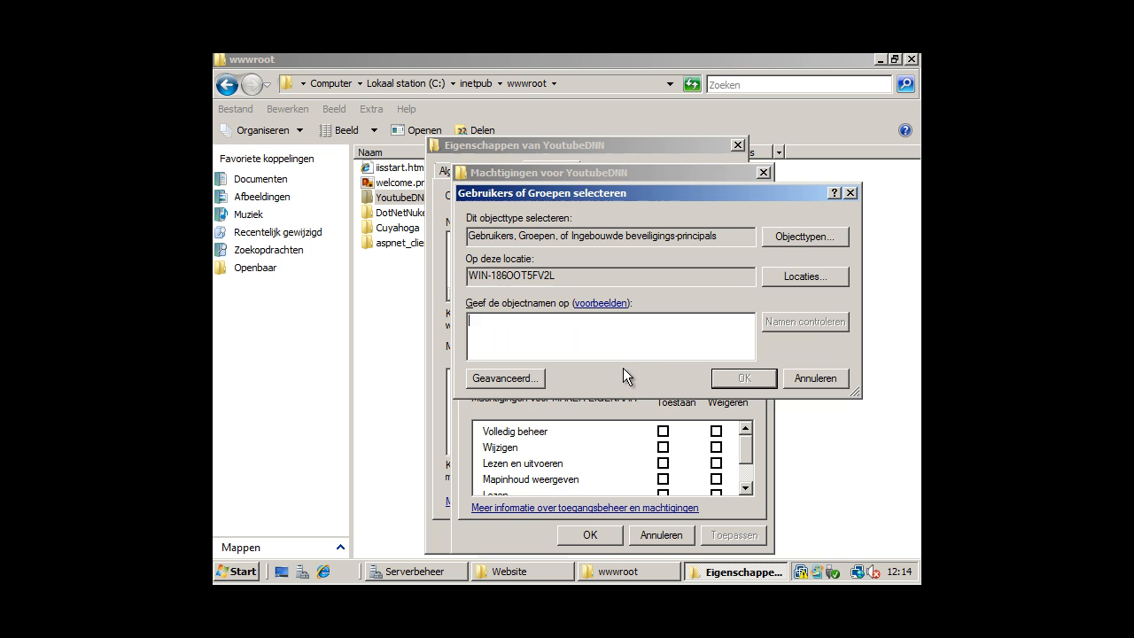
click(503, 378)
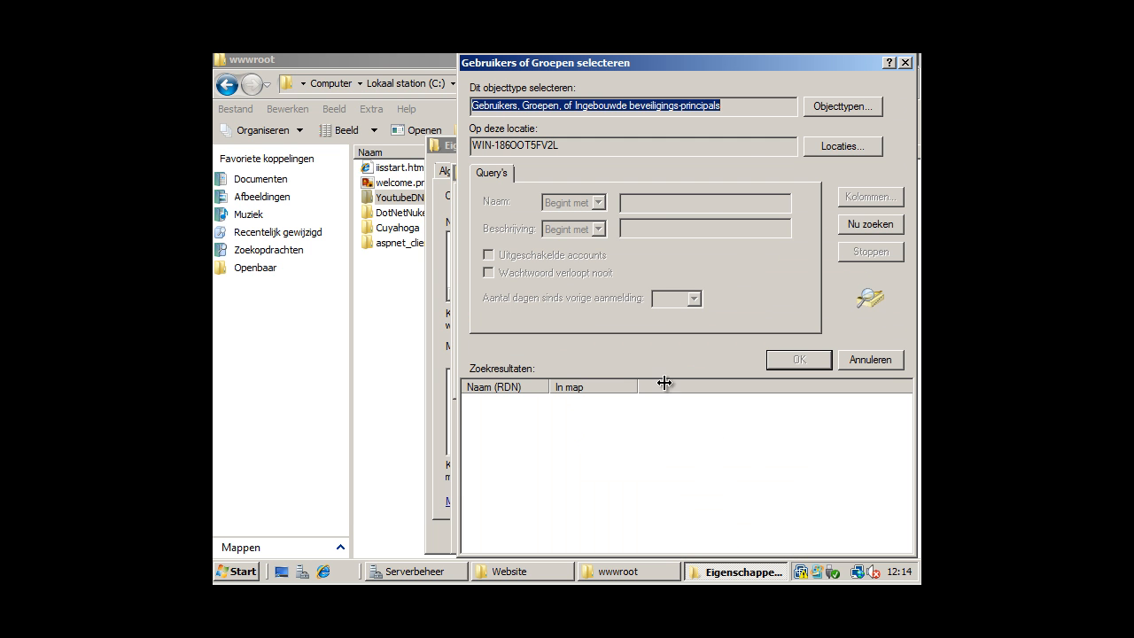
click(857, 228)
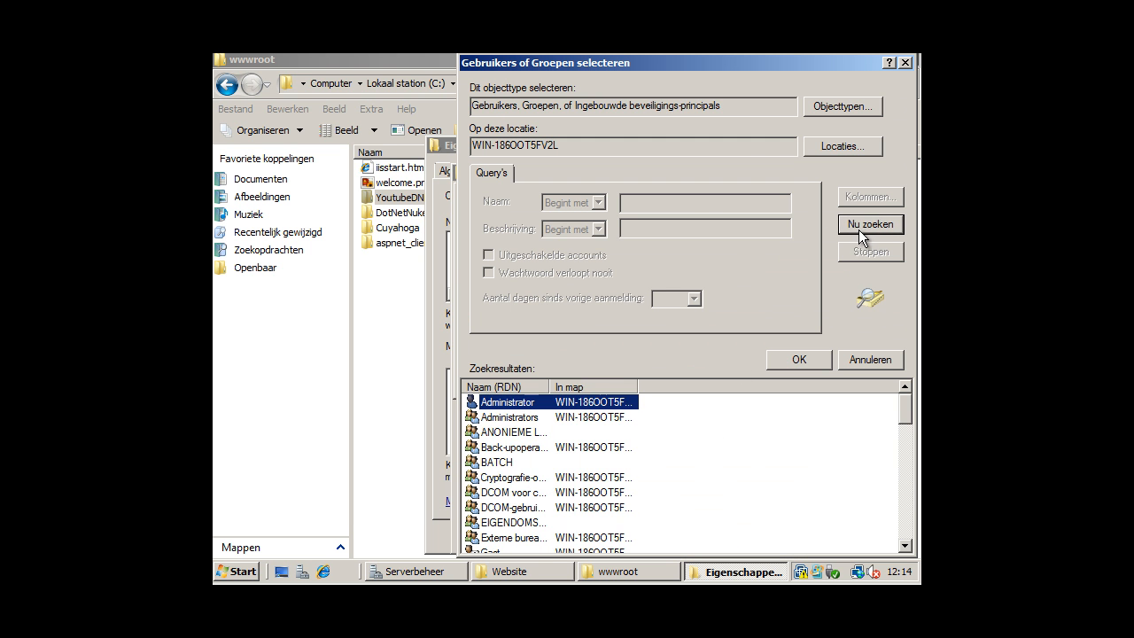
scroll(603, 518, down, 3)
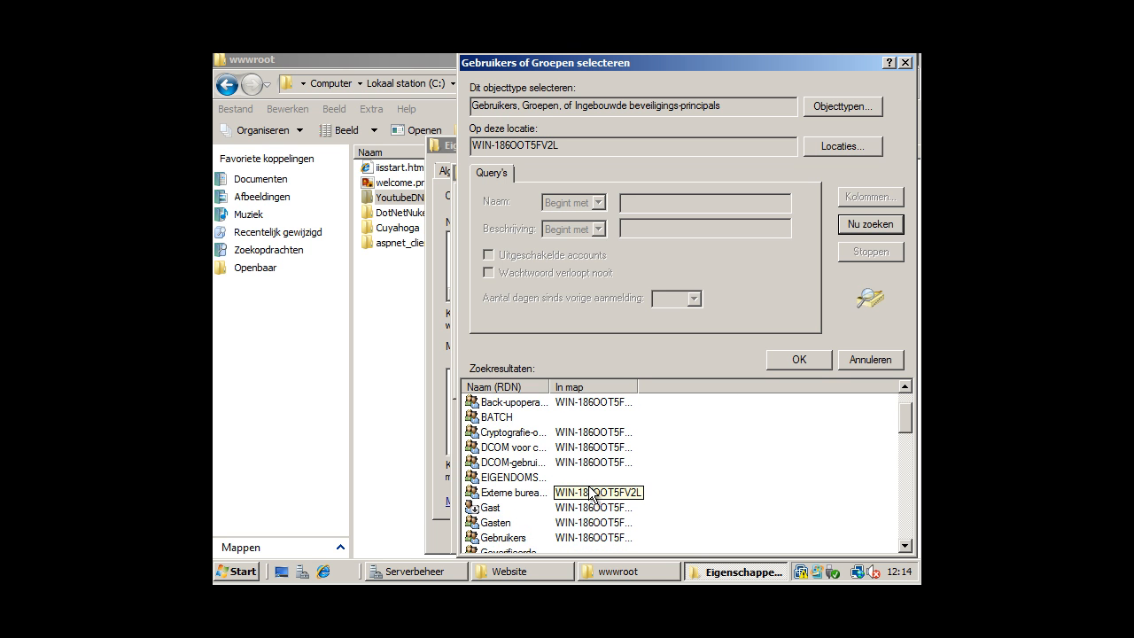
scroll(544, 485, down, 2)
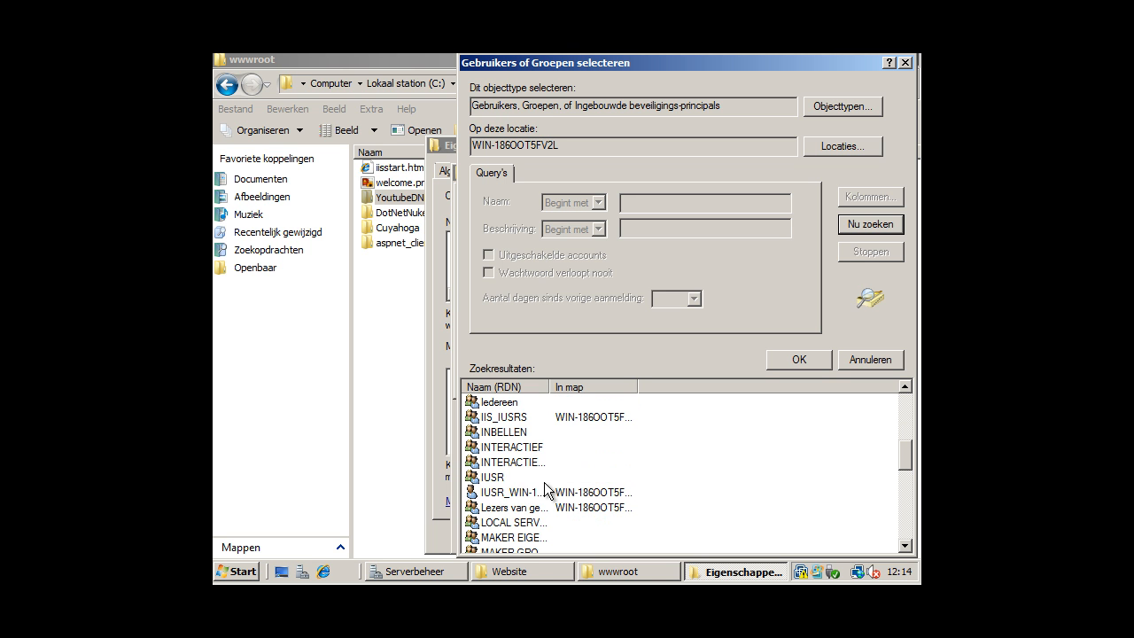
click(533, 524)
click(532, 537)
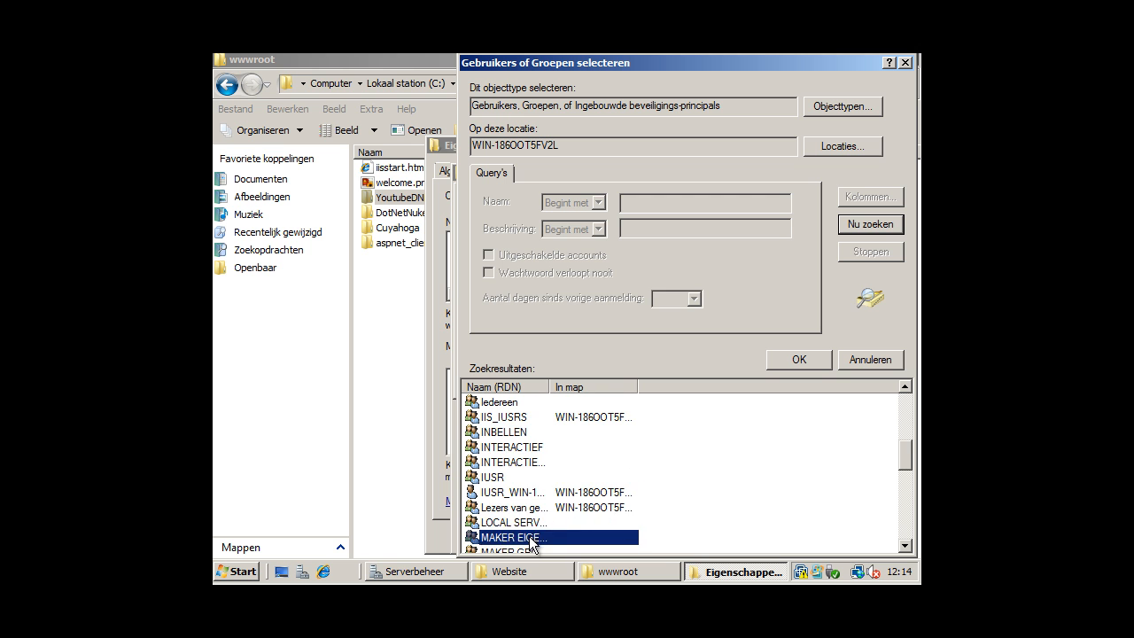
scroll(532, 537, down, 2)
click(525, 507)
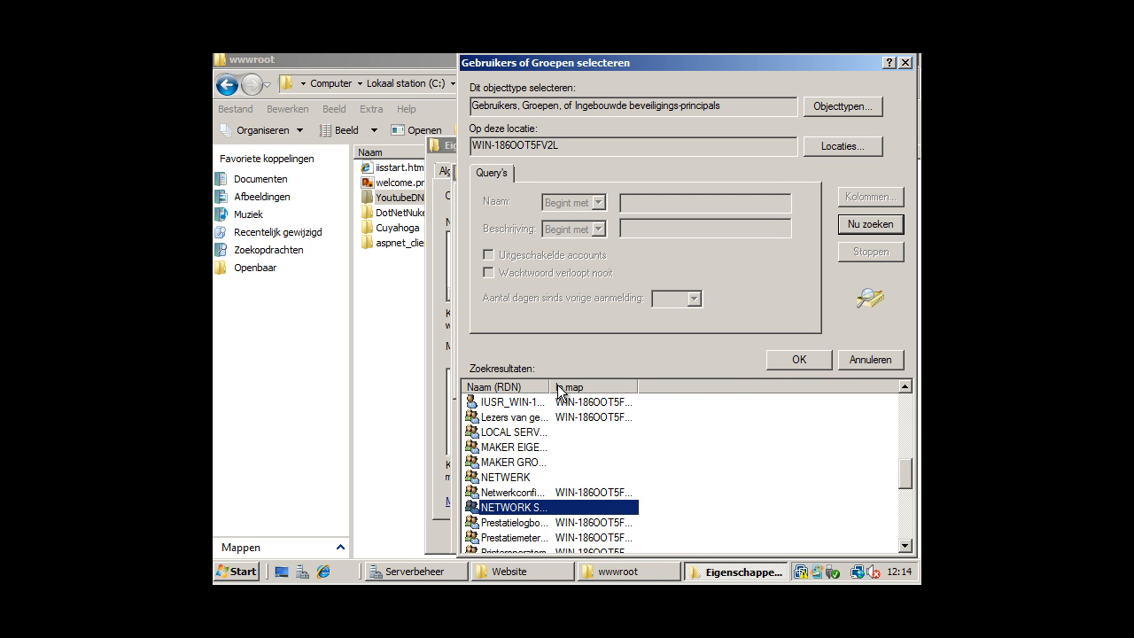
drag(554, 385, 653, 370)
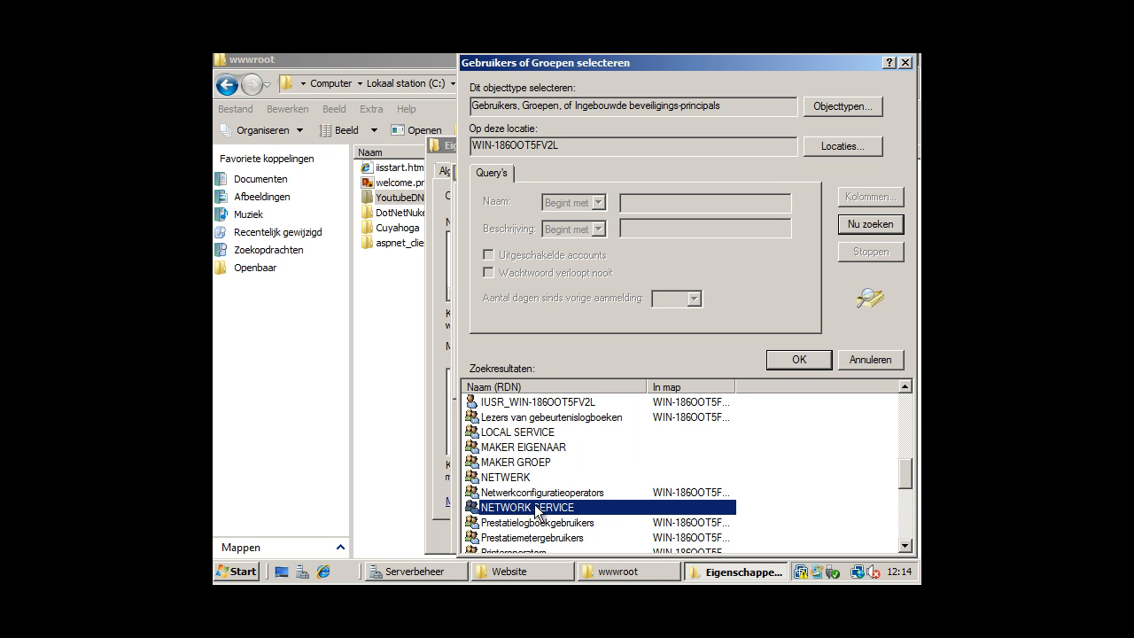
double_click(537, 507)
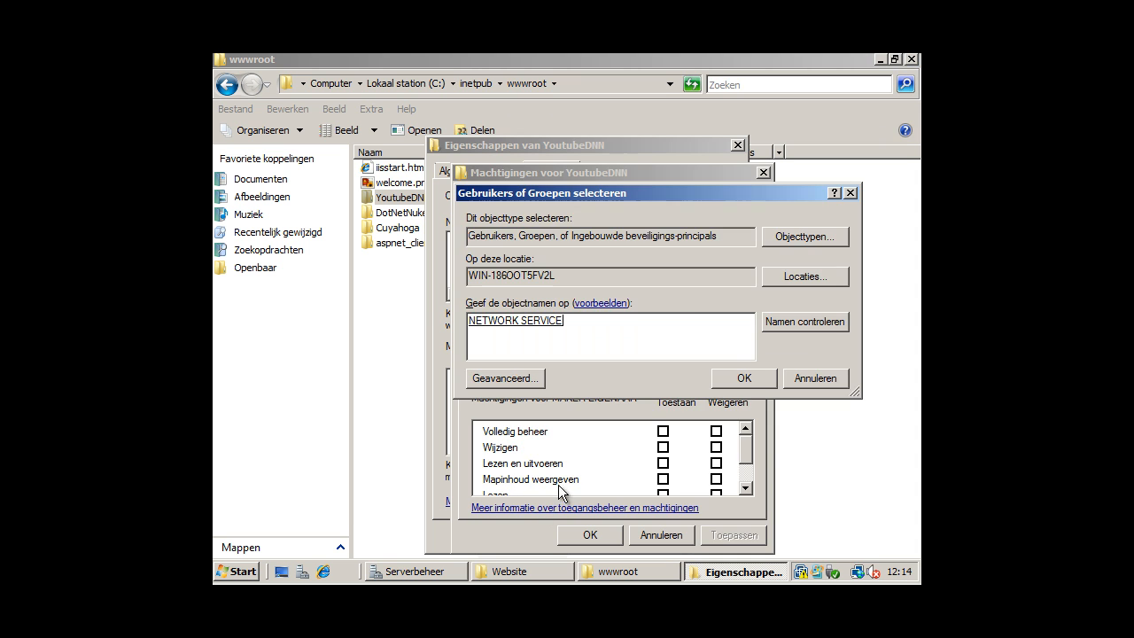
click(743, 381)
Allow NETWORK SERVICE Volledig beheer (full control) and confirm both dialogs.
click(663, 431)
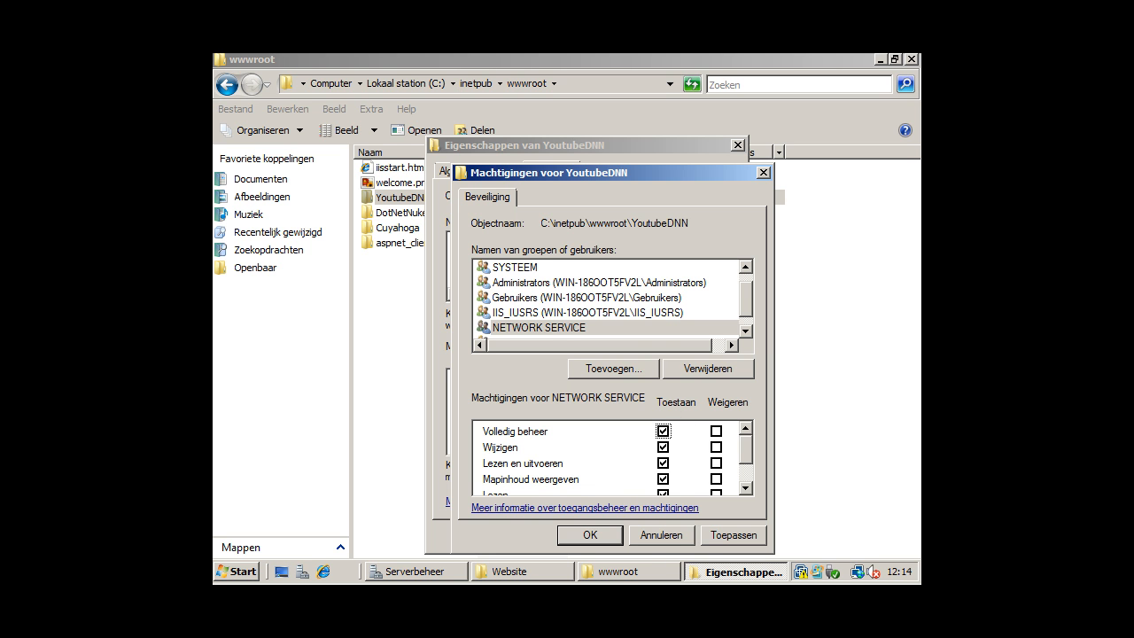
click(595, 533)
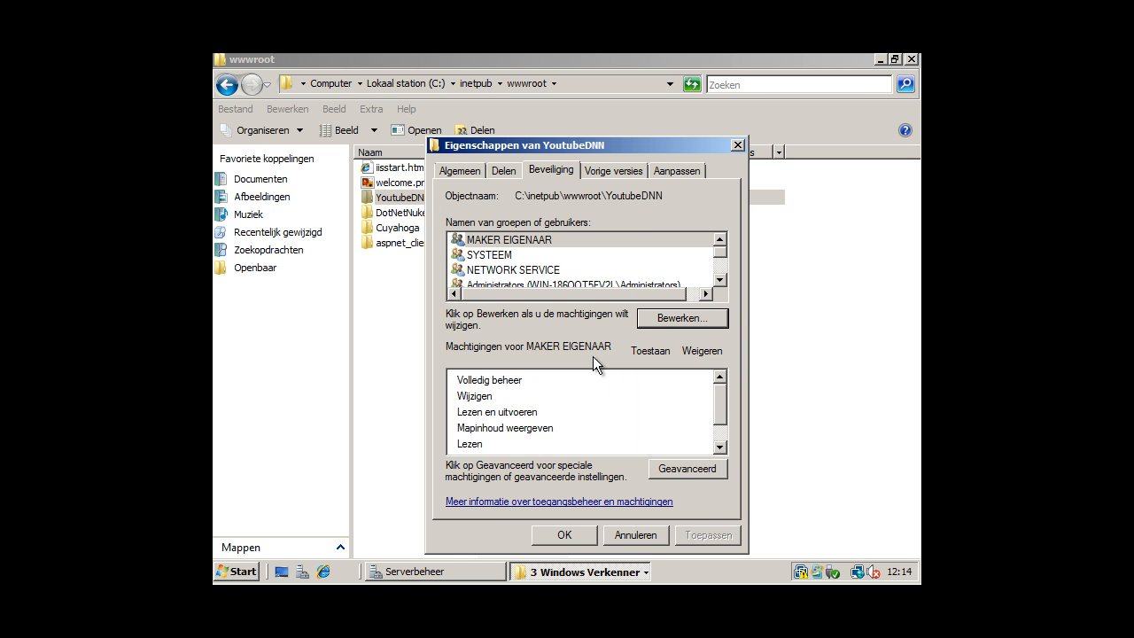
click(564, 535)
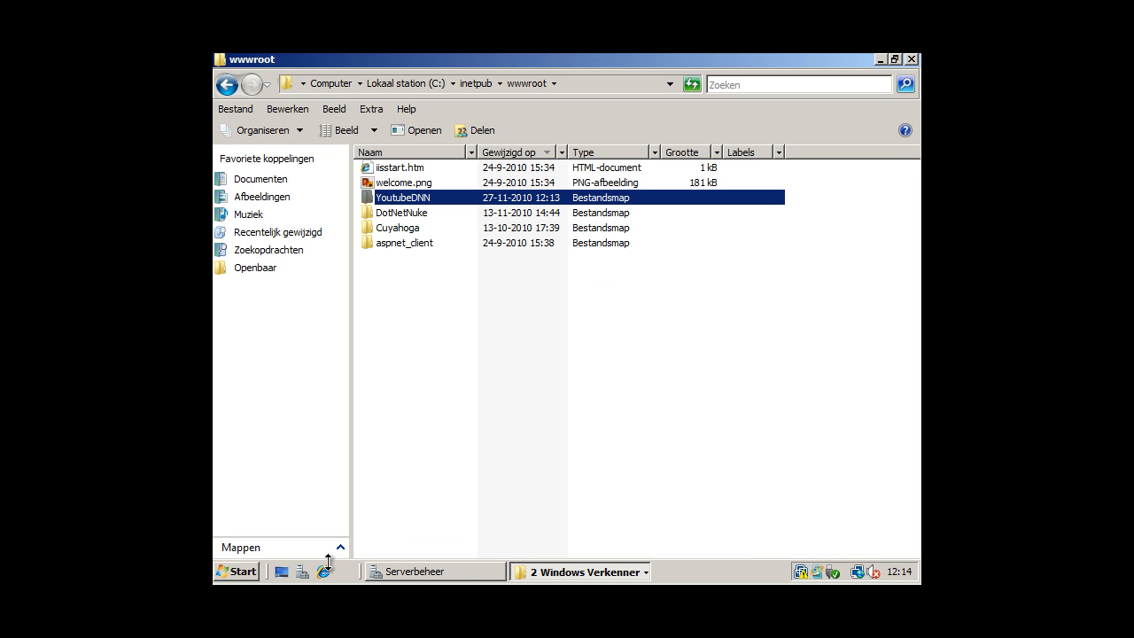
Launch IIS Manager and select YoutubeDNN under Sites > Default Web Site.
click(254, 572)
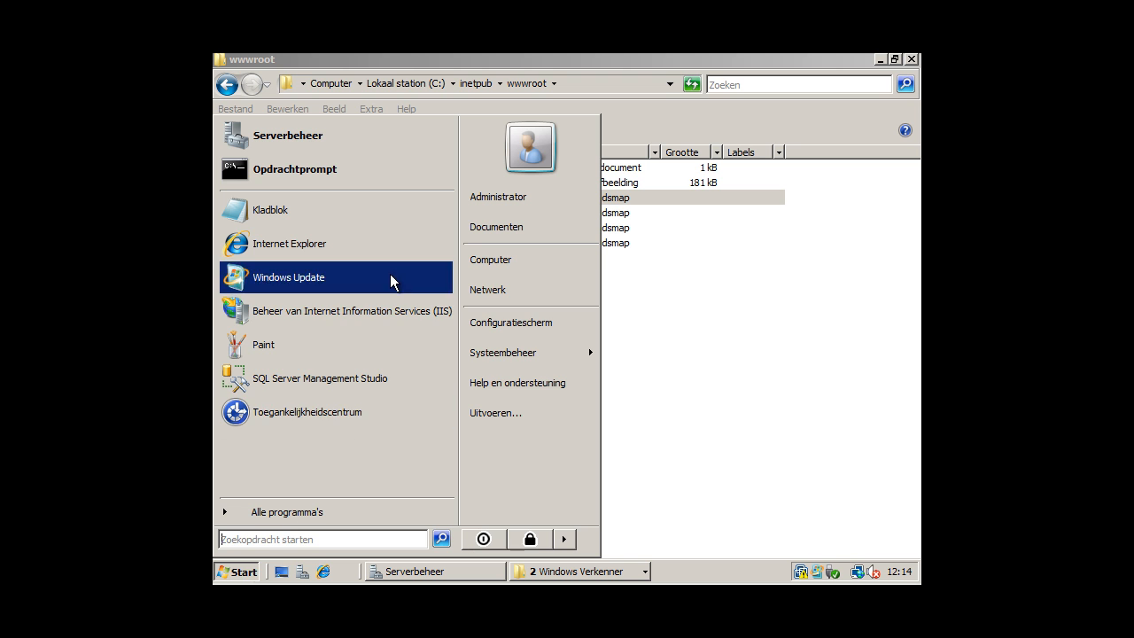
click(382, 325)
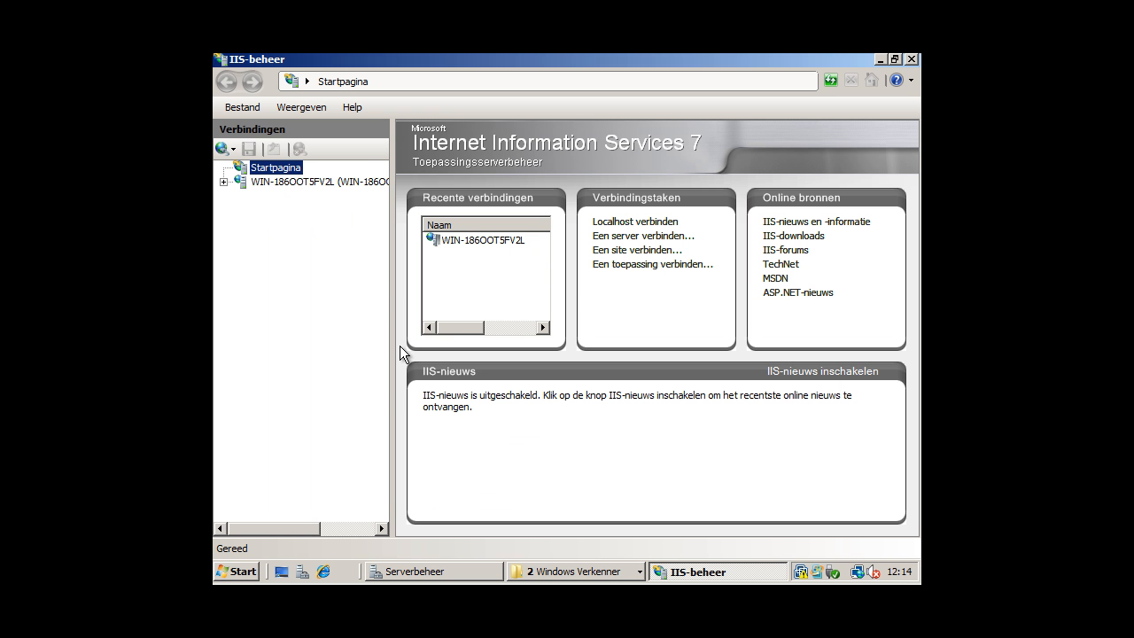
click(224, 182)
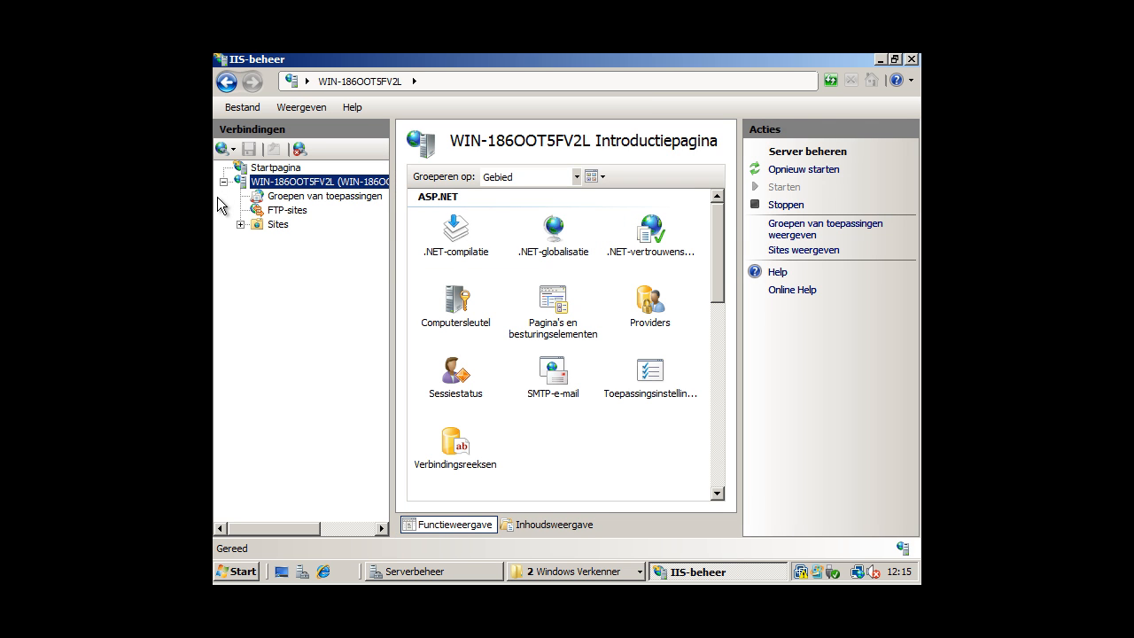
click(239, 224)
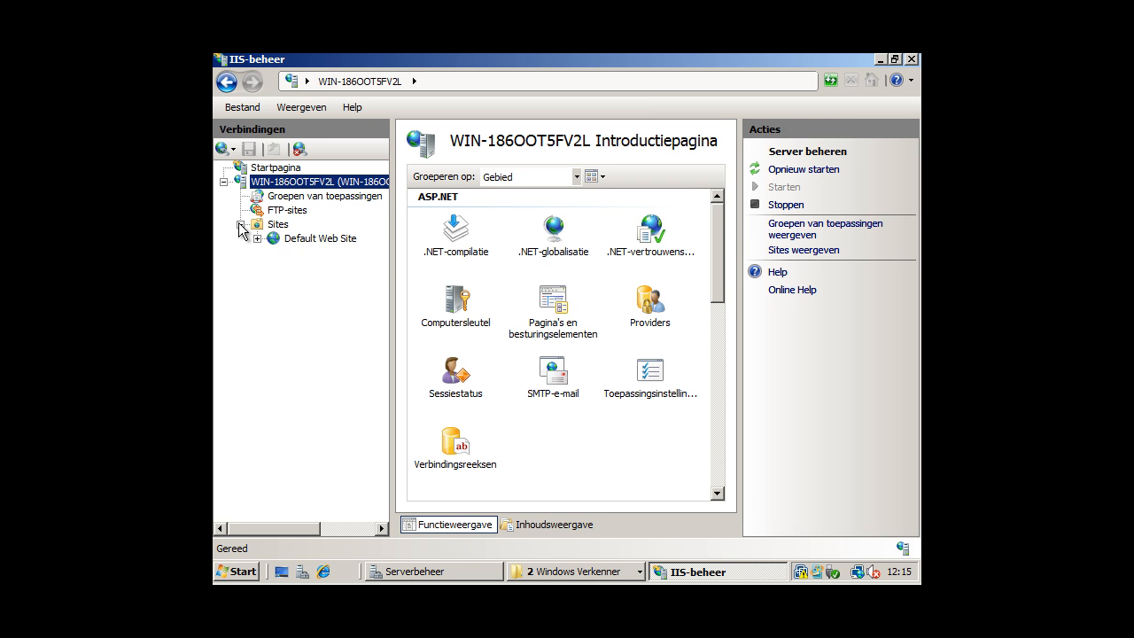
click(257, 238)
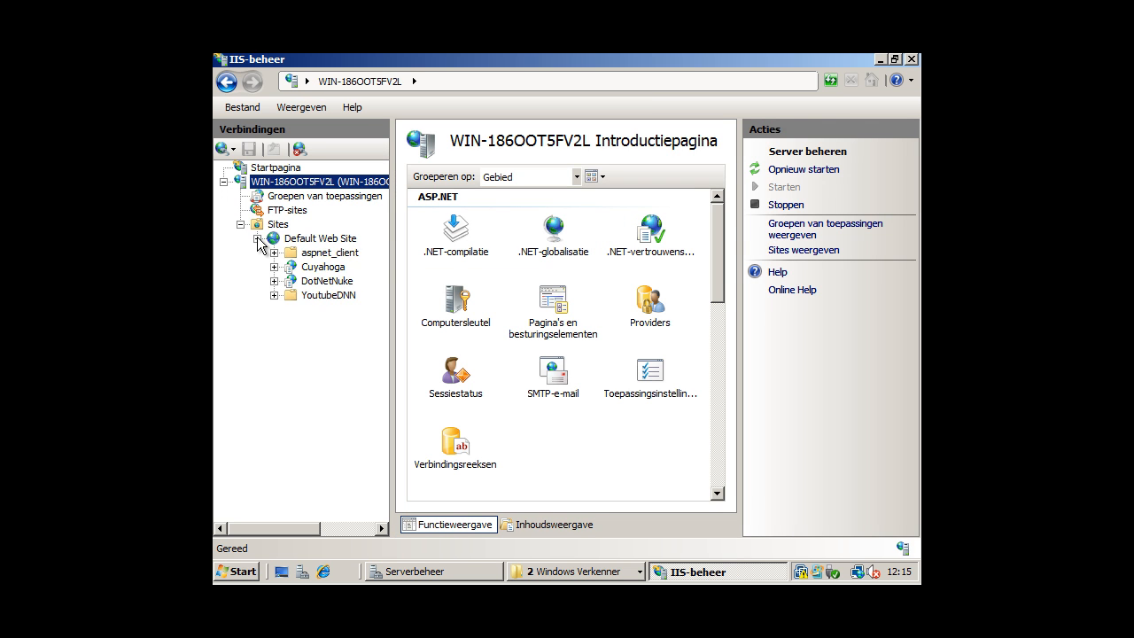
click(322, 298)
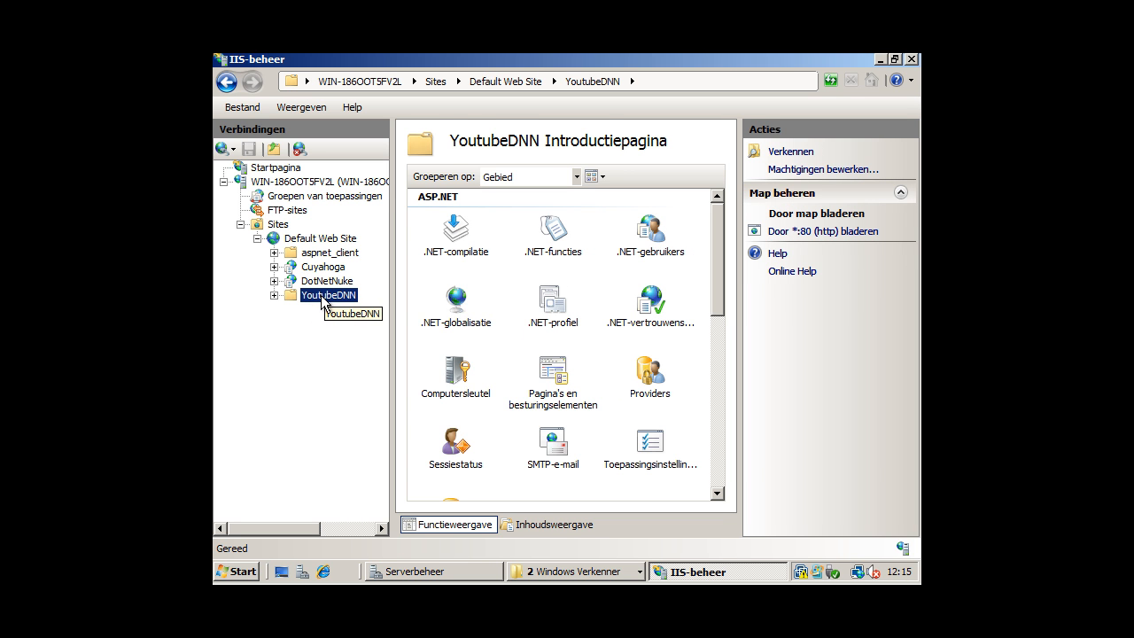
Convert YoutubeDNN to an application (Converteren naar toepassing) and confirm.
right_click(322, 302)
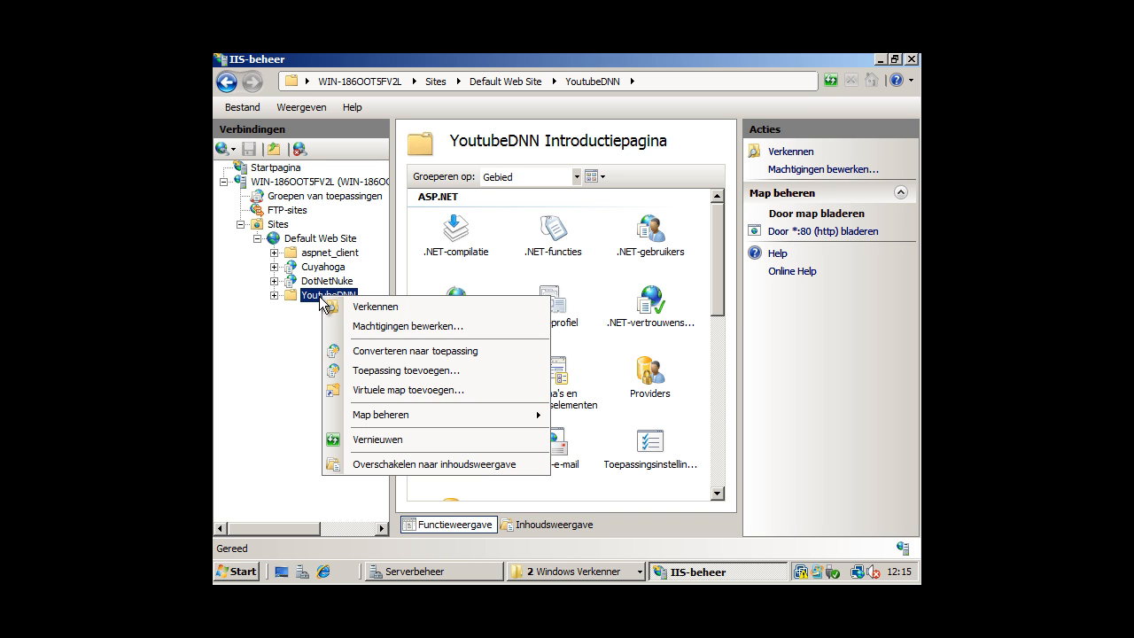
click(411, 353)
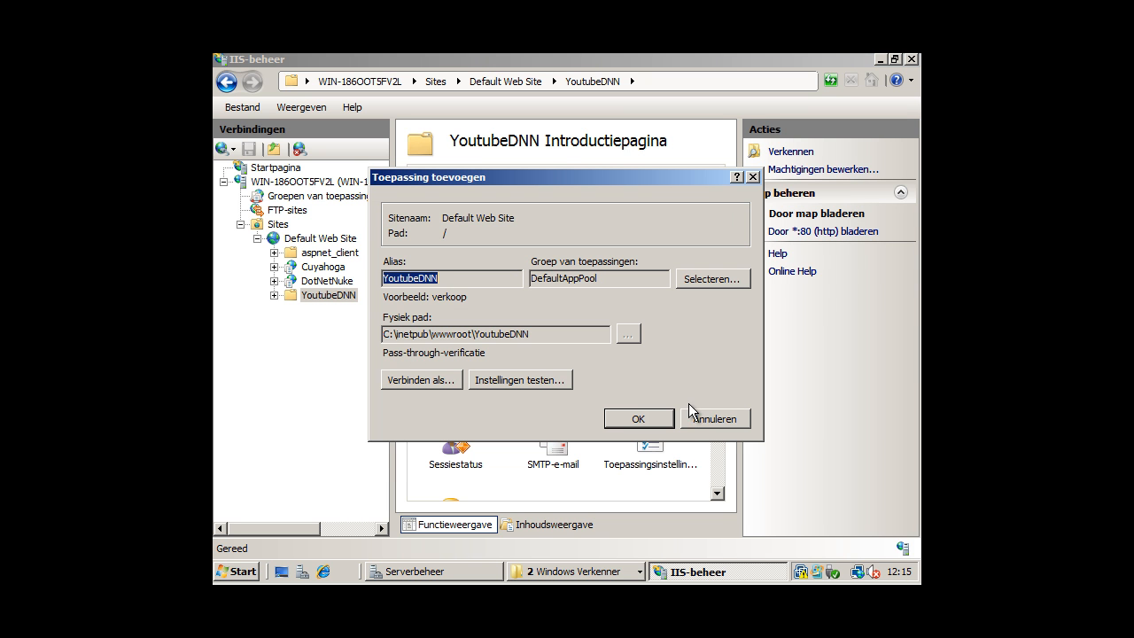
click(647, 427)
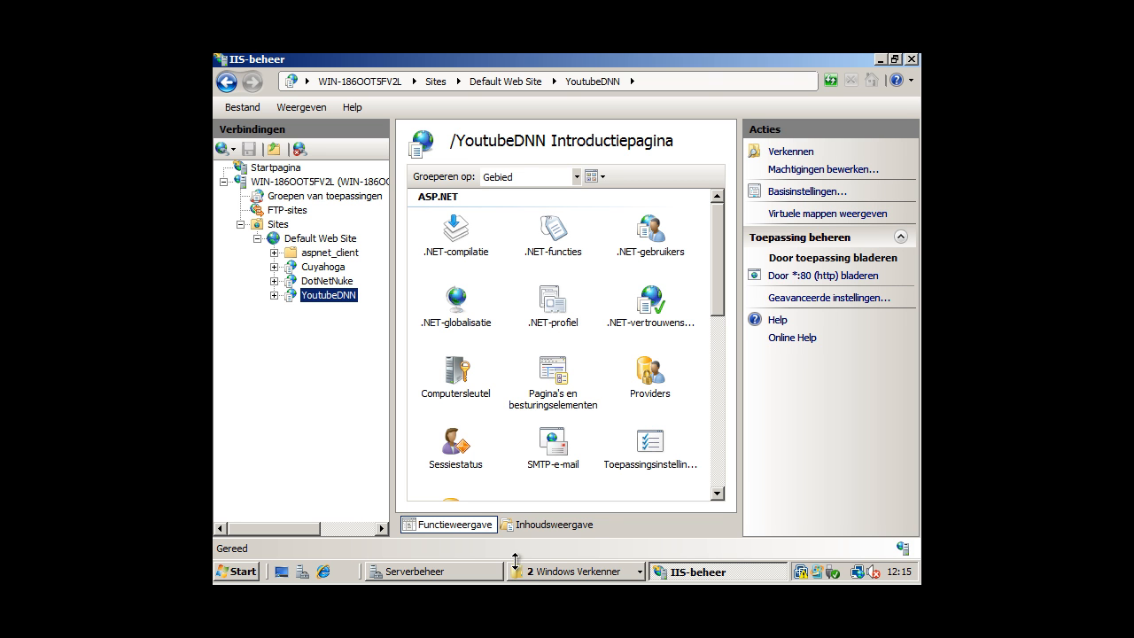
click(235, 571)
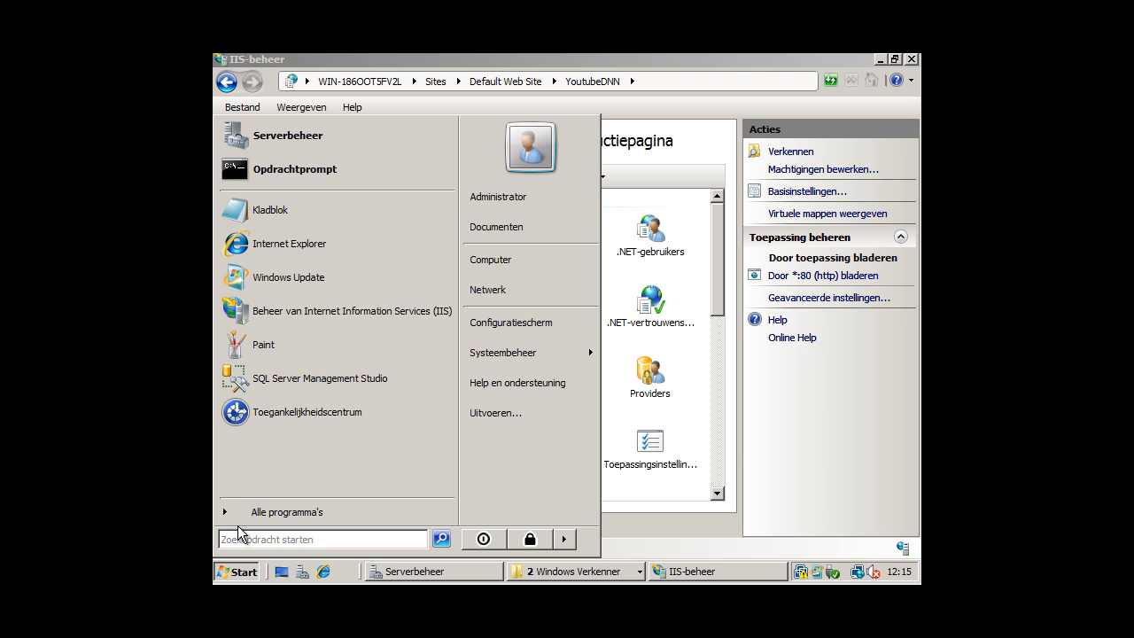
Launch SQL Server Management Studio and connect to WIN-186OOT5FV2L with SQL Server Authentication.
click(298, 377)
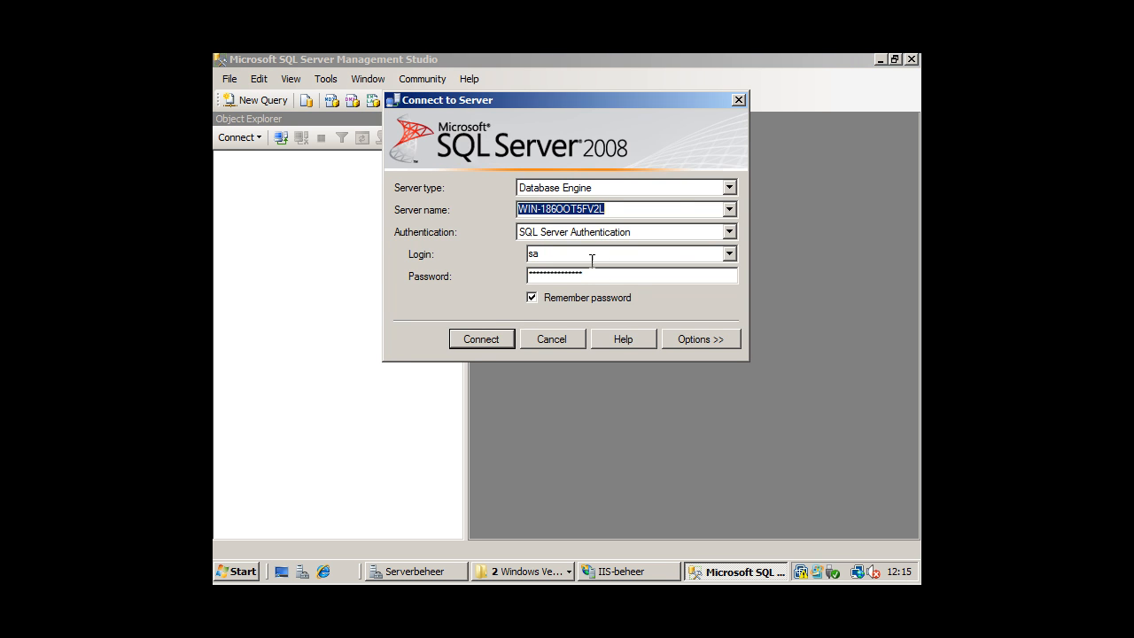
click(483, 339)
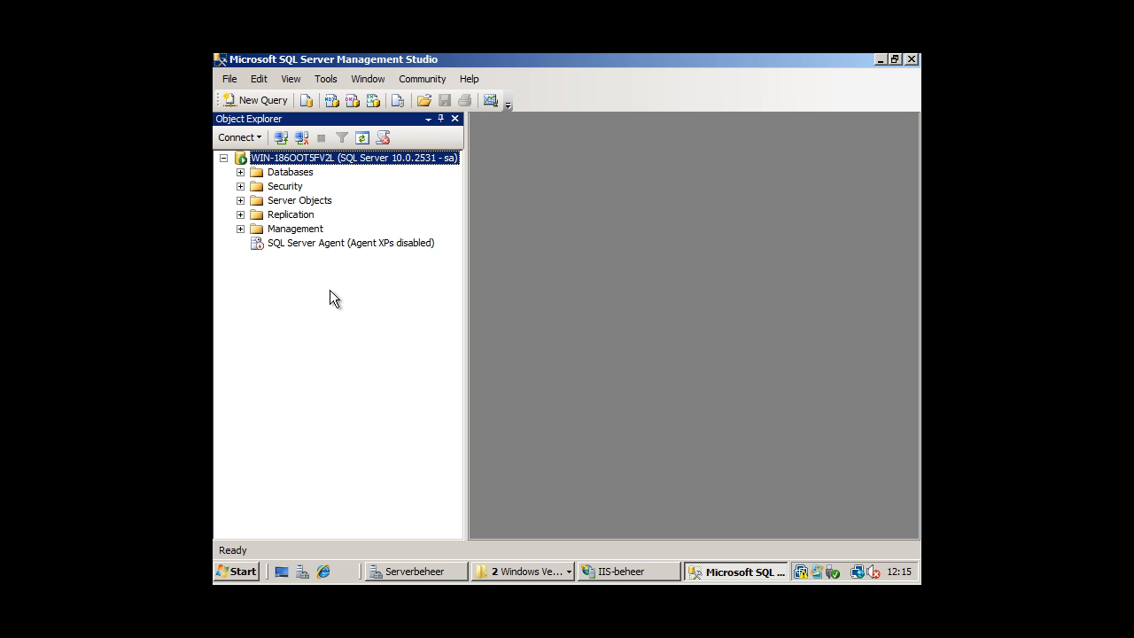
Create a new database named DotNetNukeYoutube from the Databases context menu.
right_click(319, 173)
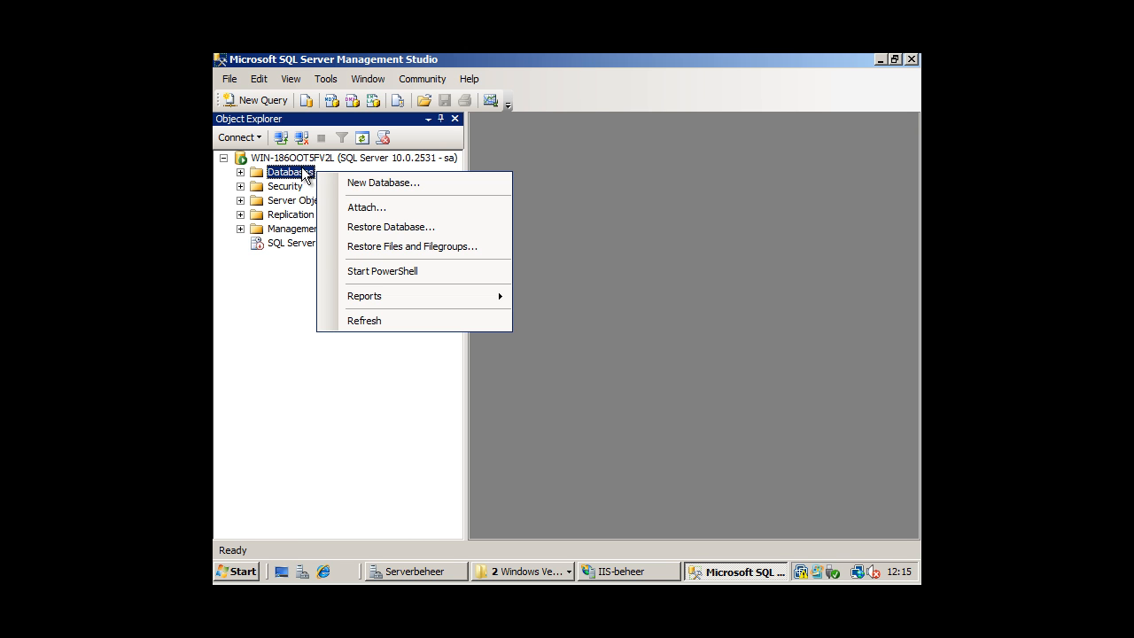
click(354, 182)
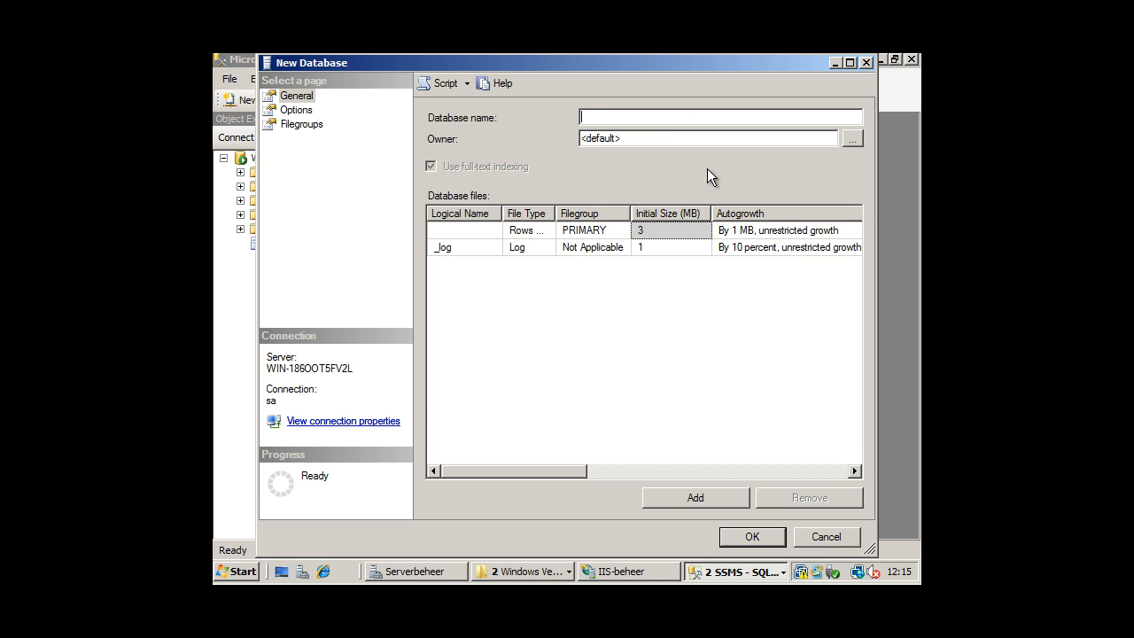
text(Dtest)
key(BackSpace)
key(BackSpace)
key(BackSpace)
key(BackSpace)
text(otNetNukeYoutube)
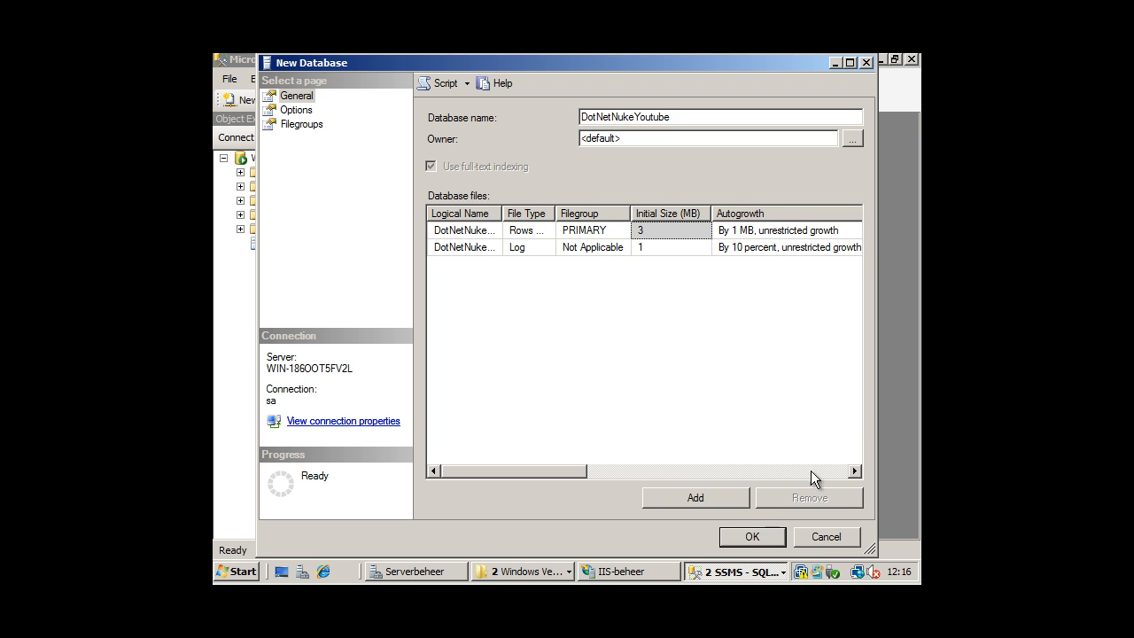
click(752, 538)
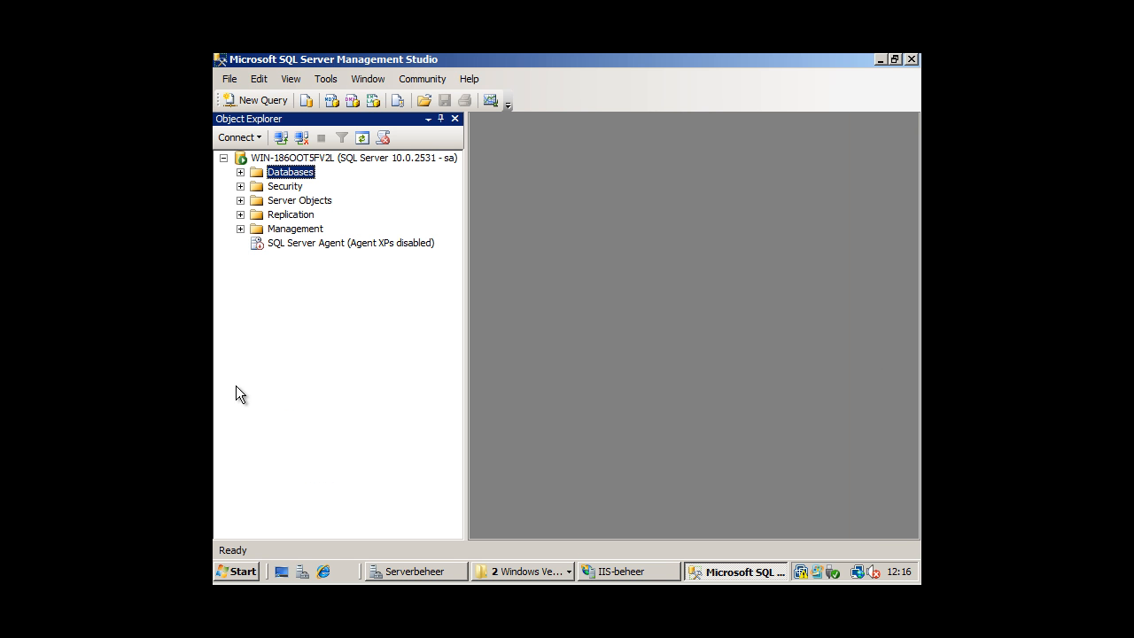
Start a new login YoutubeUser using SQL Server authentication and enter its password twice.
right_click(277, 188)
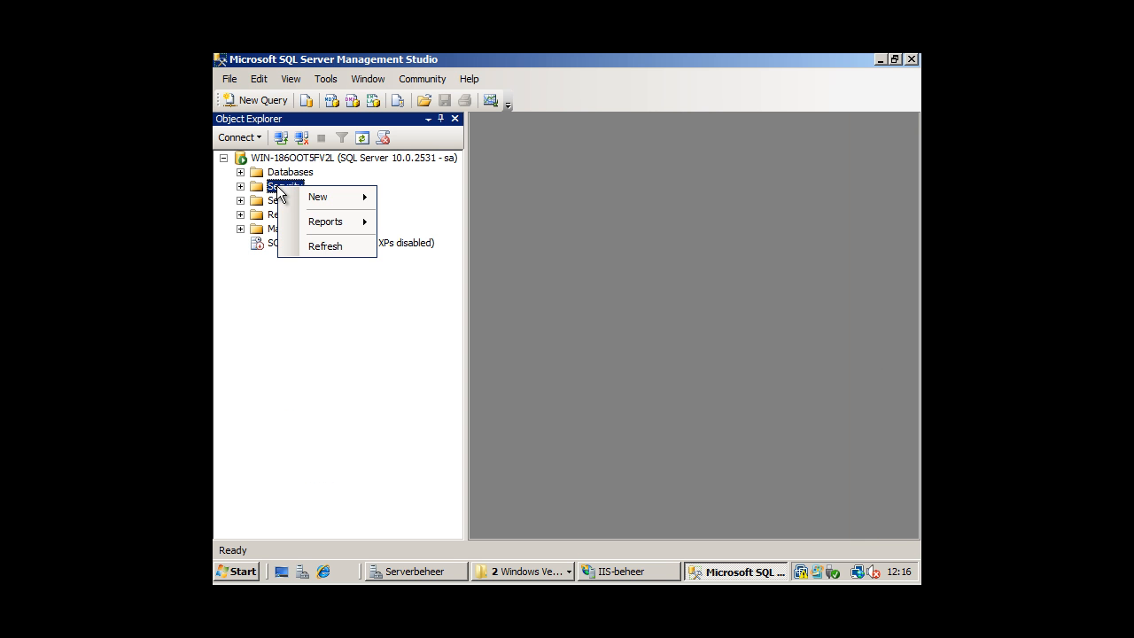
mouse_move(328, 209)
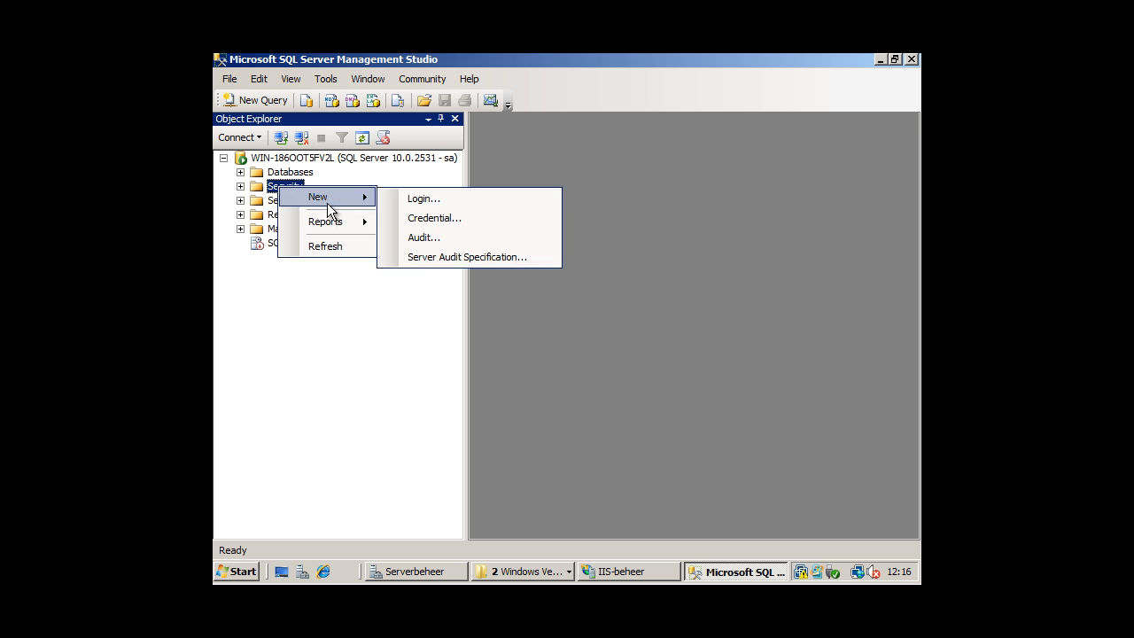
click(438, 200)
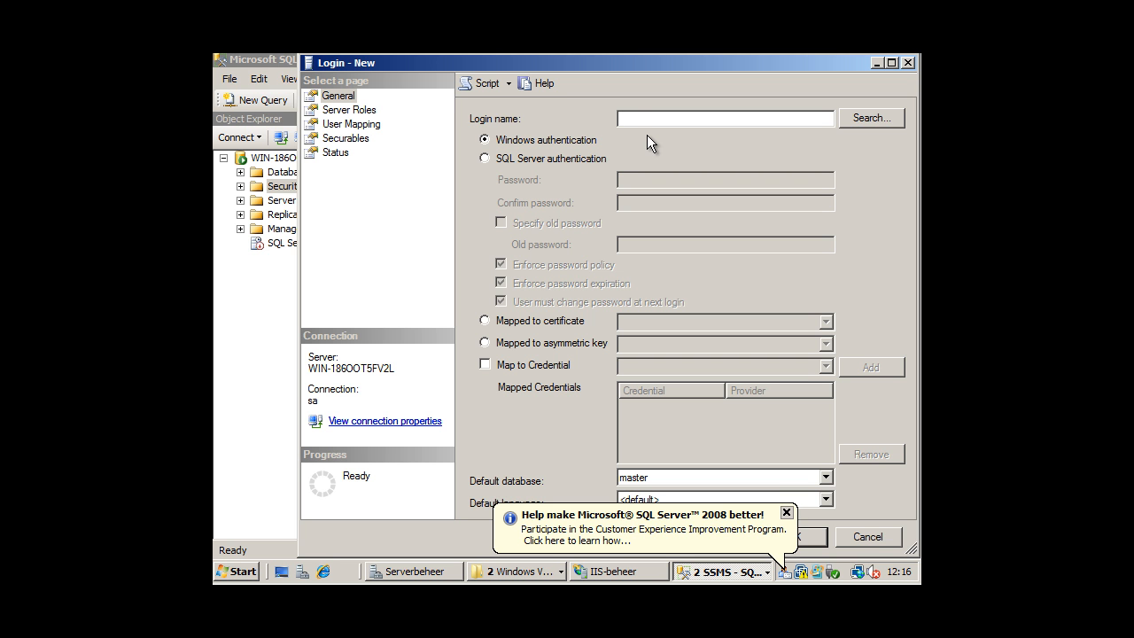
text(YoutubeUser)
click(534, 159)
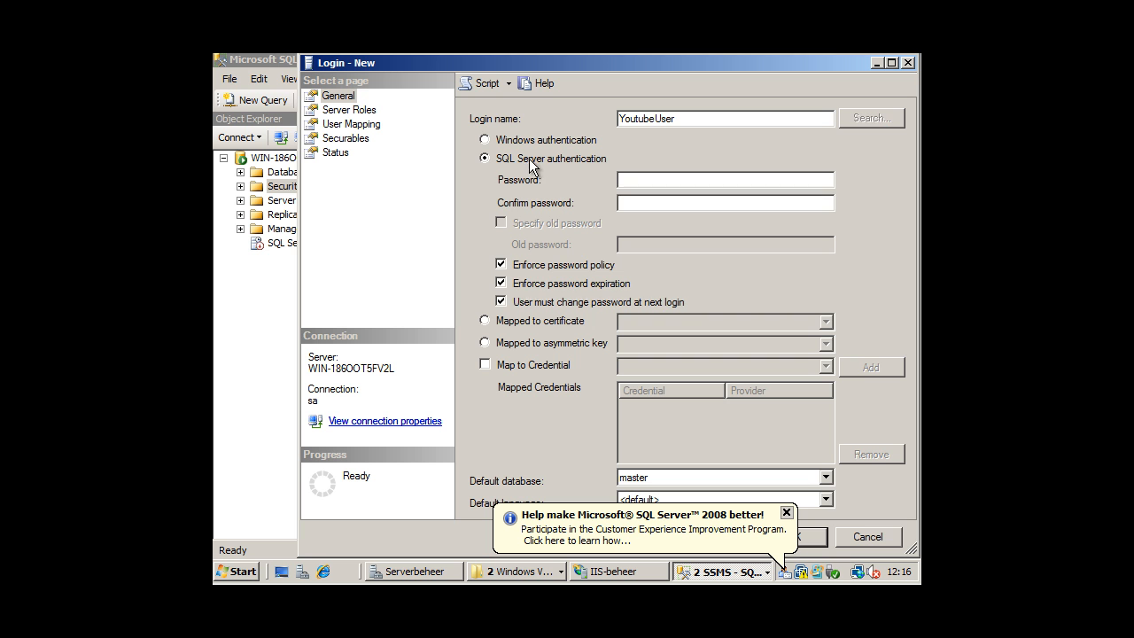
click(650, 177)
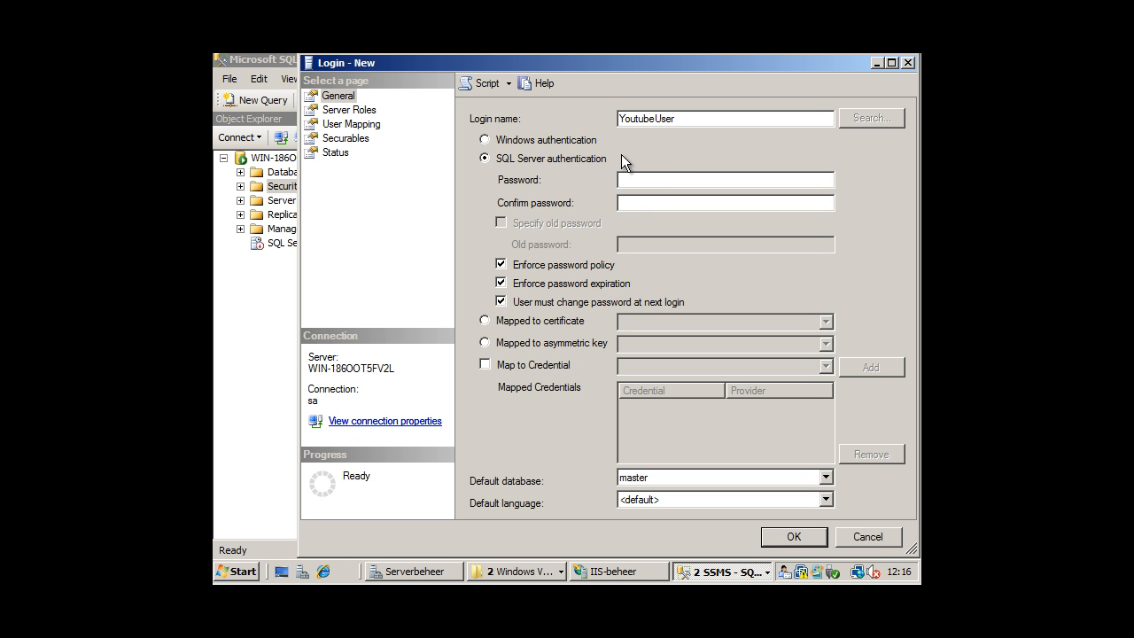
text(••••••••)
key(Tab)
text(••••••••)
Turn off policy enforcement, default to DotNetNukeYoutube, map it as db_owner, and save the login.
click(500, 264)
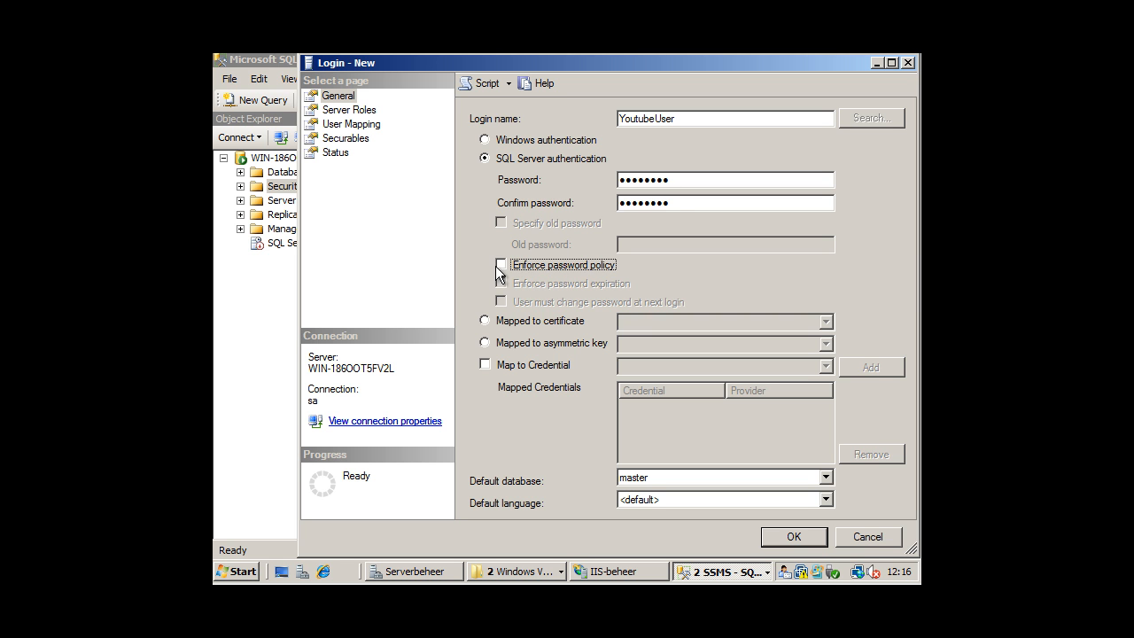
click(664, 477)
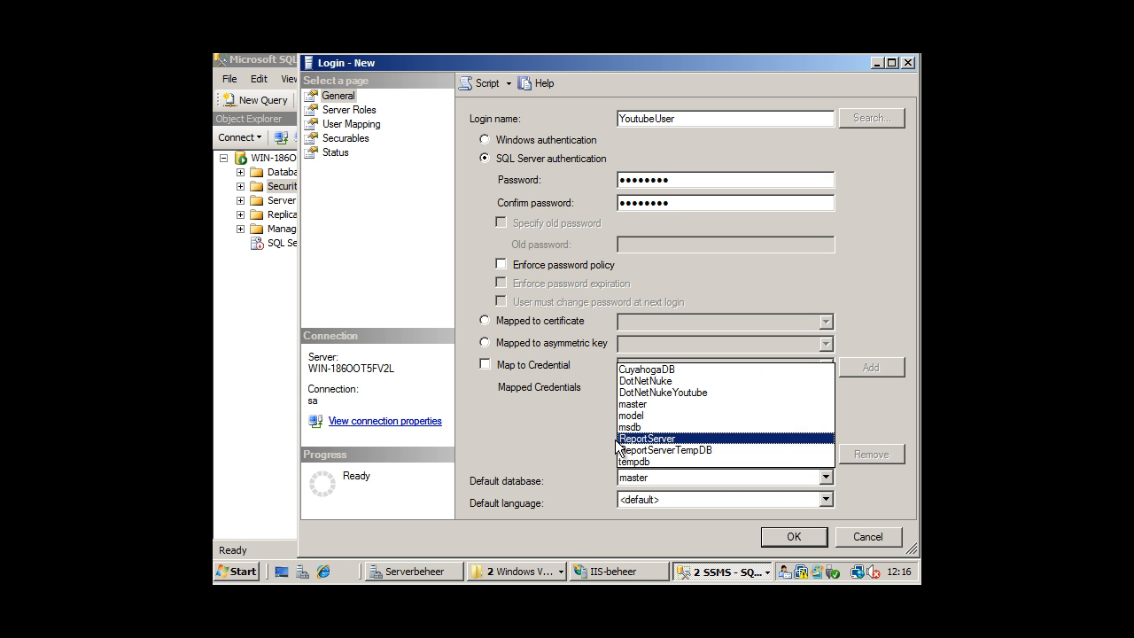
click(671, 395)
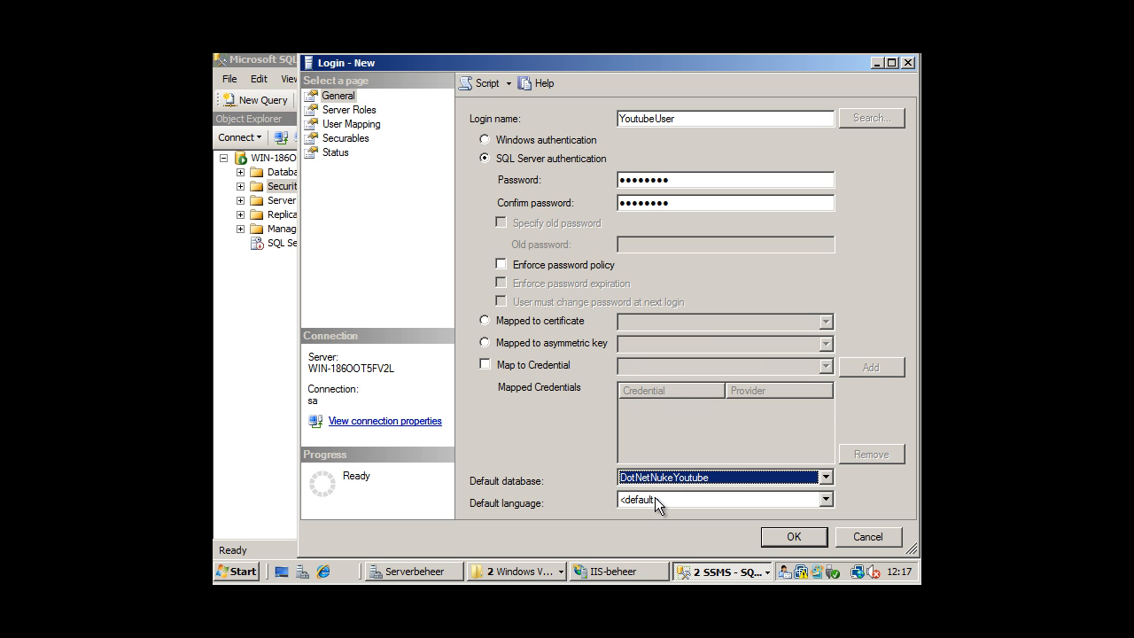
click(352, 127)
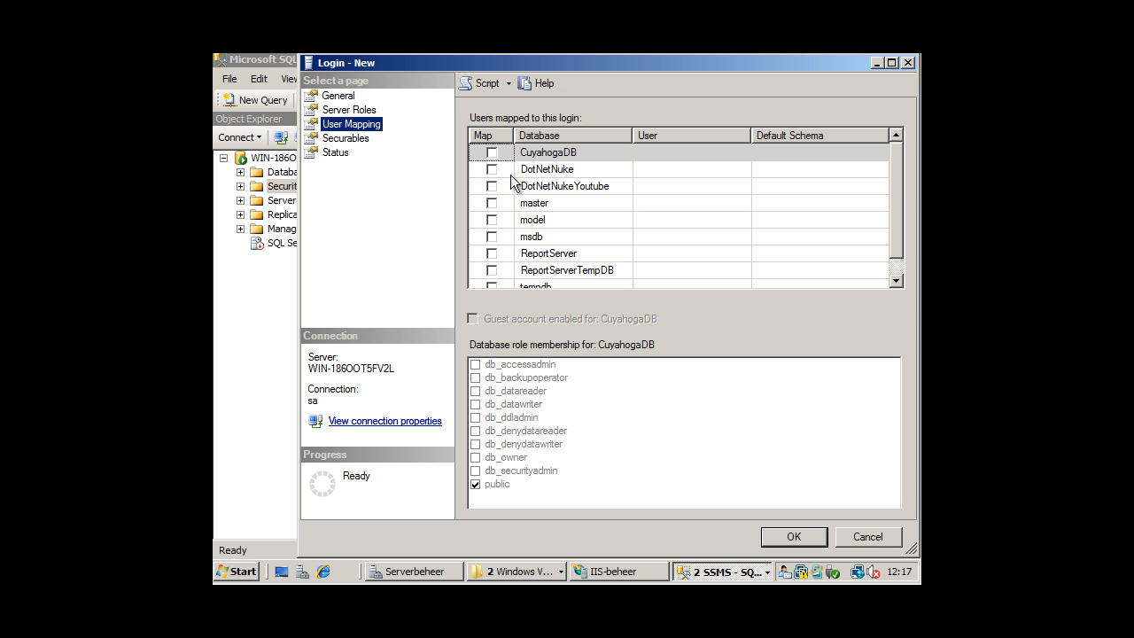
click(492, 186)
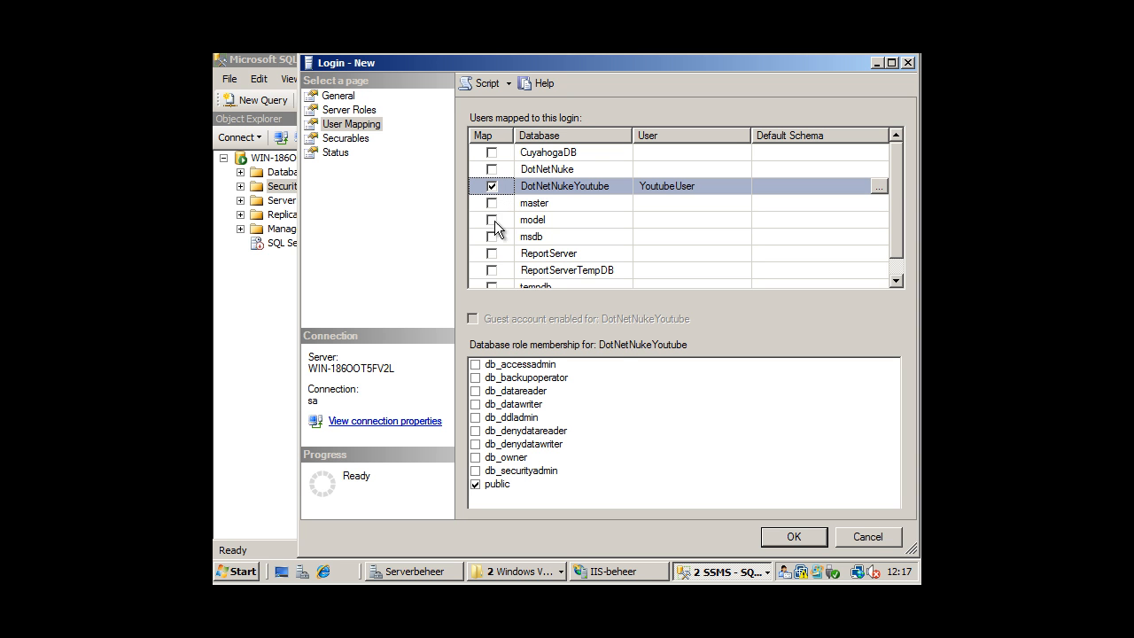
click(475, 457)
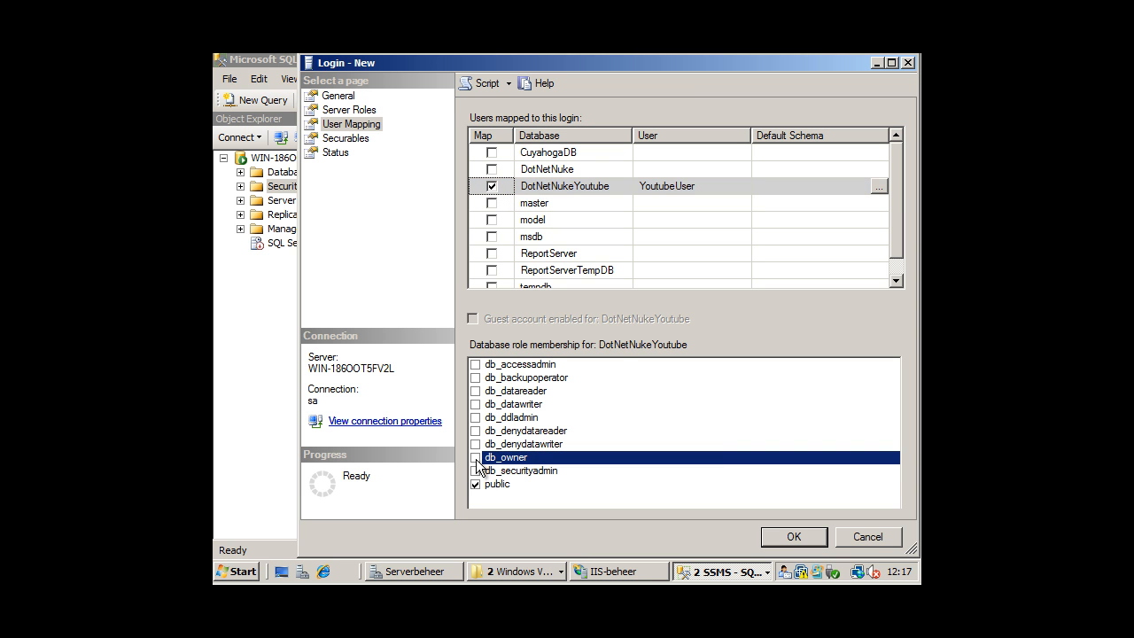
click(793, 536)
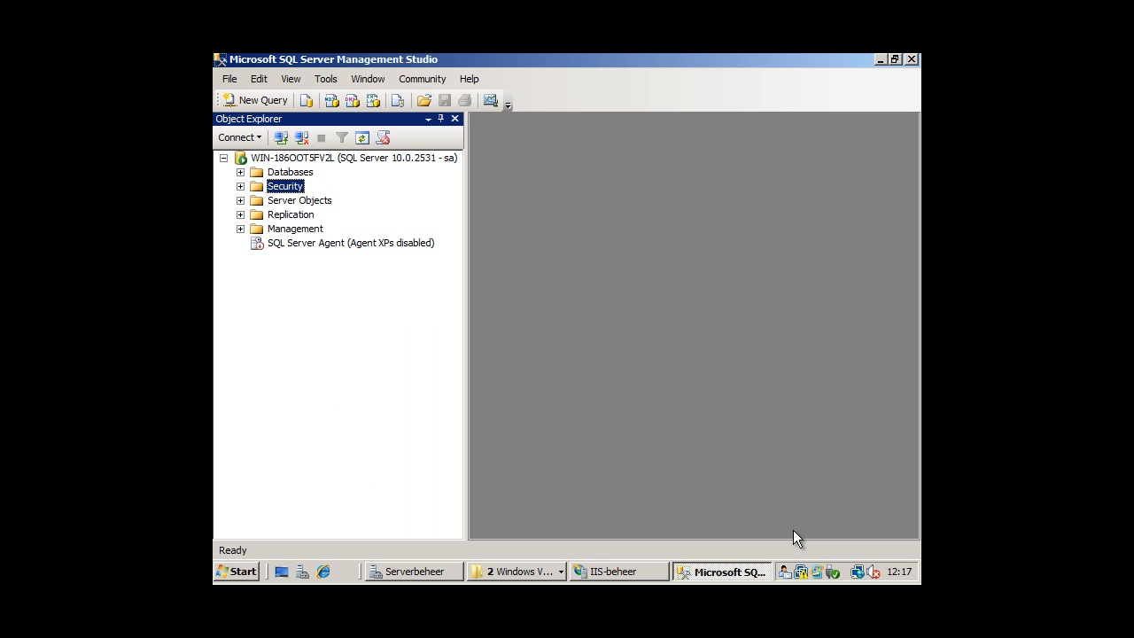
Launch Internet Explorer and enter the address 127.0.0.1/dotnet.
click(328, 571)
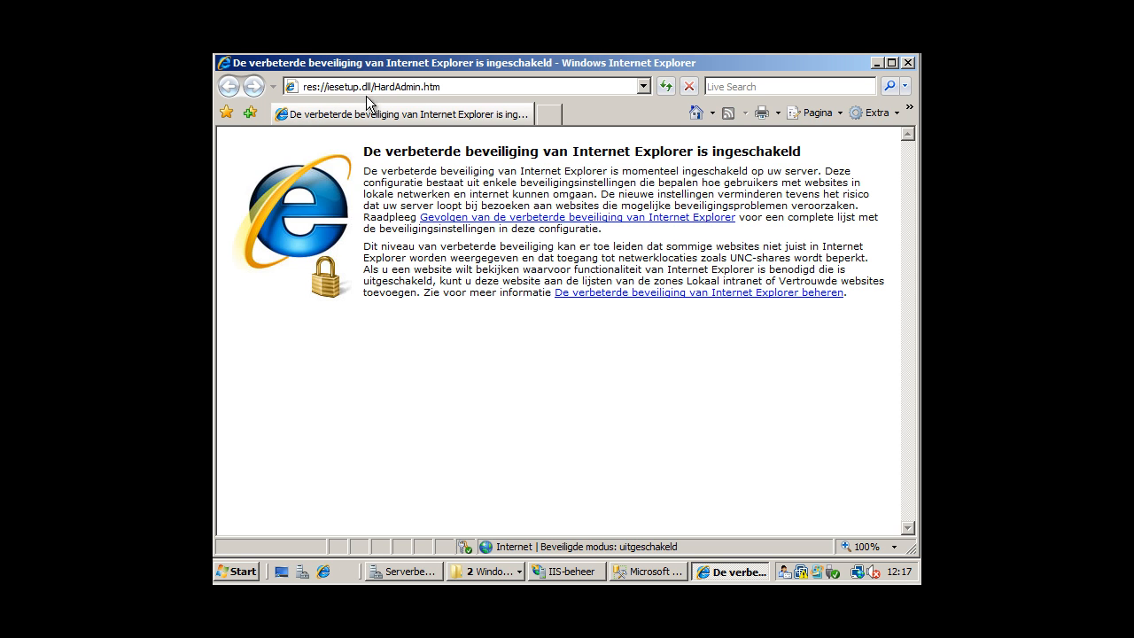
text(1)
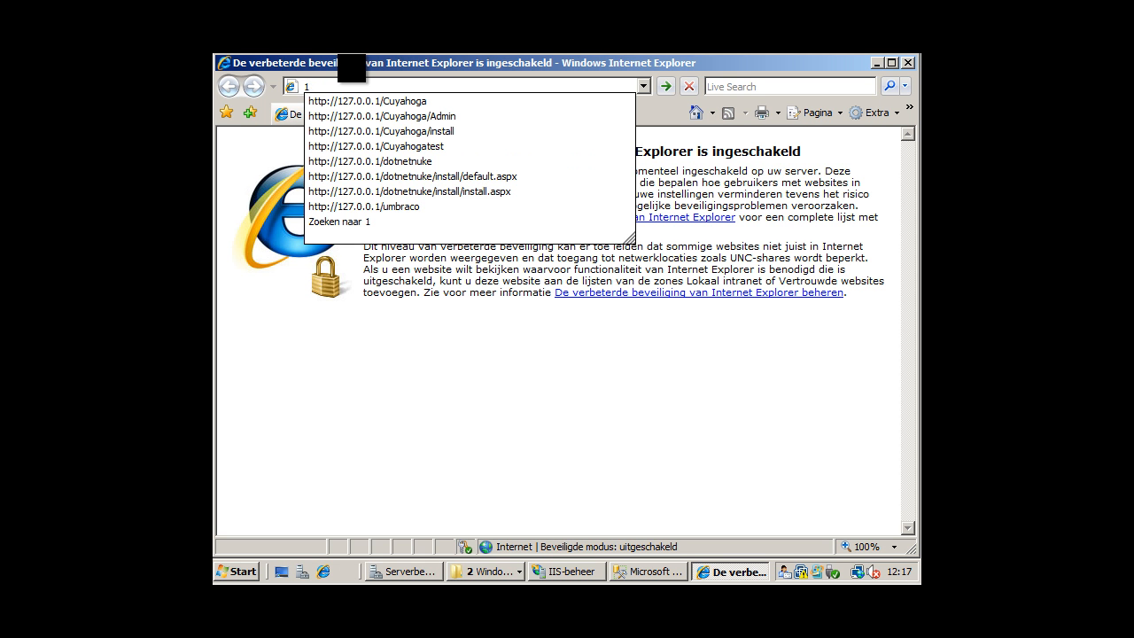
text(27.0.0.1/dotnet)
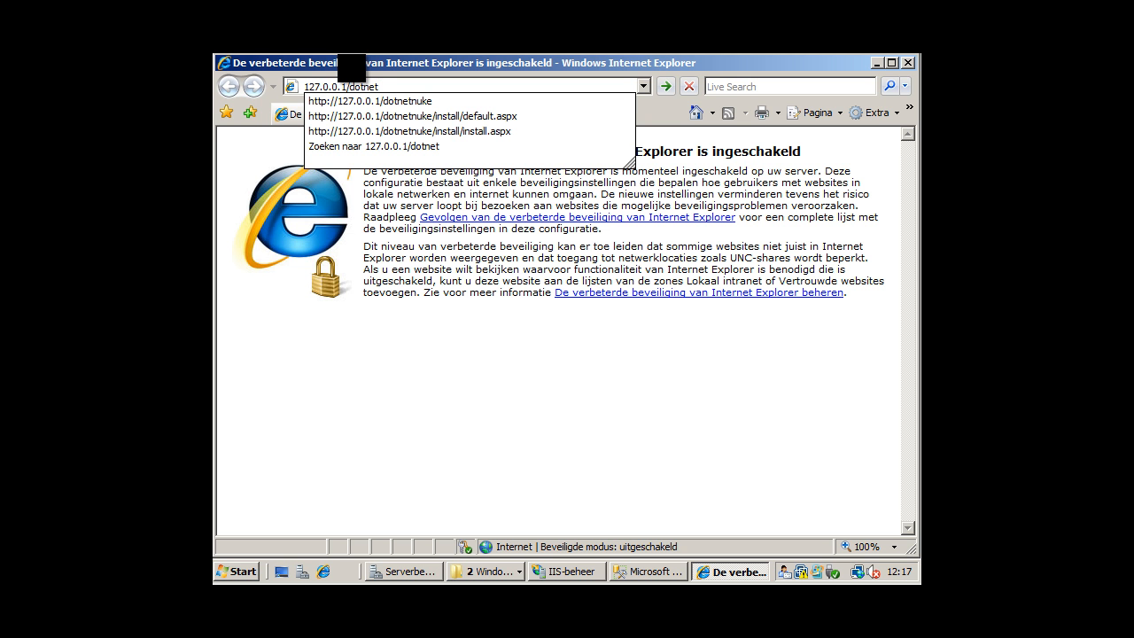
View YoutubeDNN's advanced settings in IIS Manager and cancel without changes.
click(573, 574)
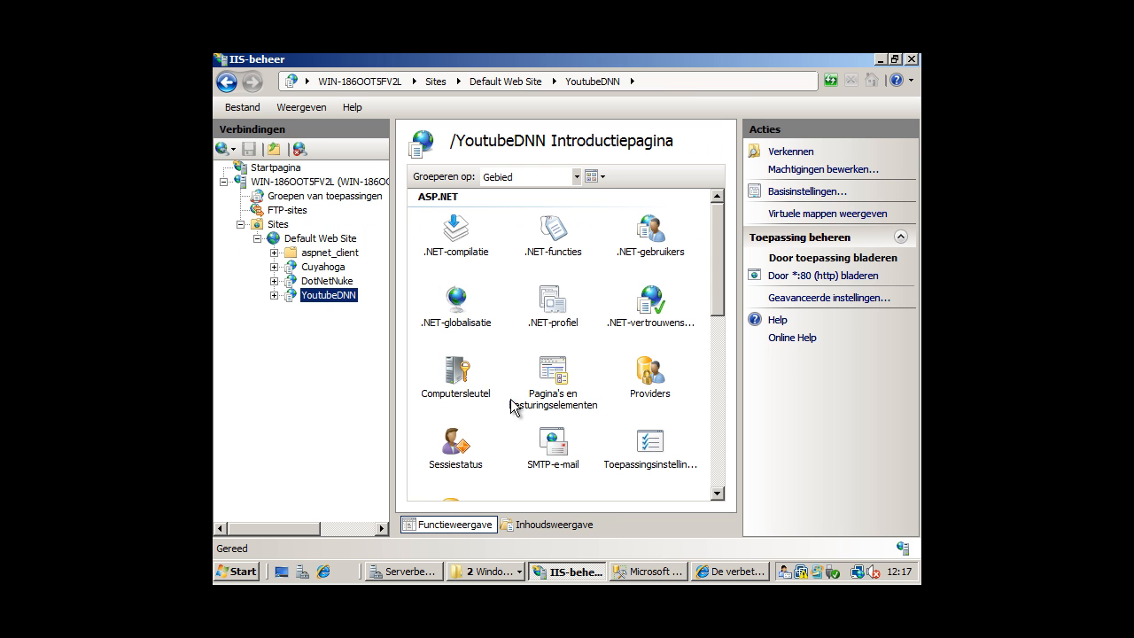
right_click(336, 300)
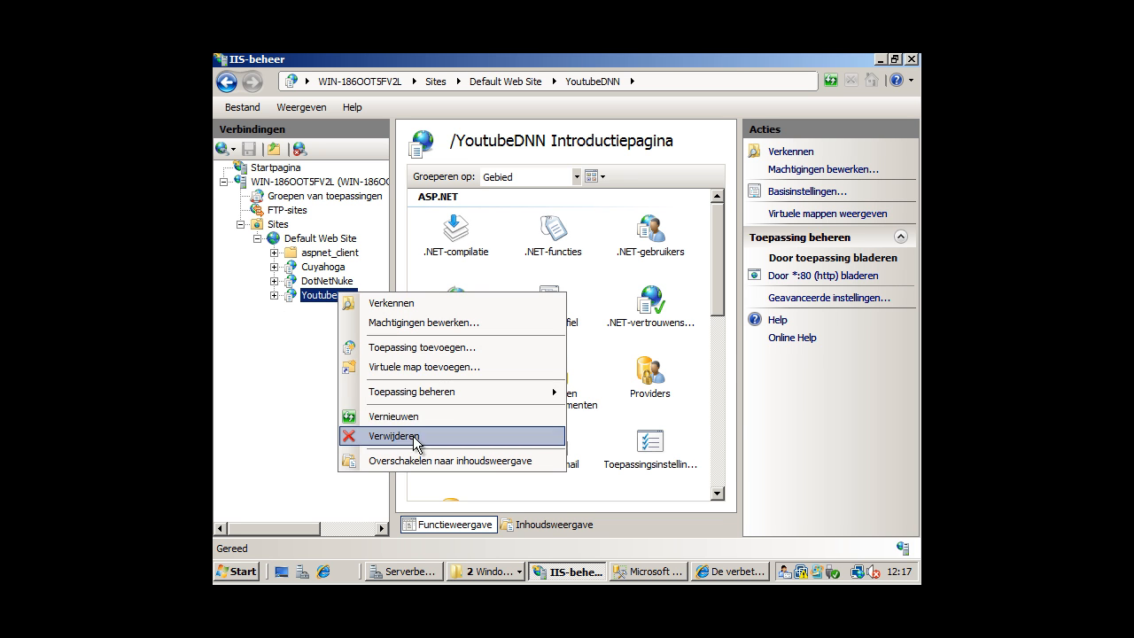
mouse_move(566, 392)
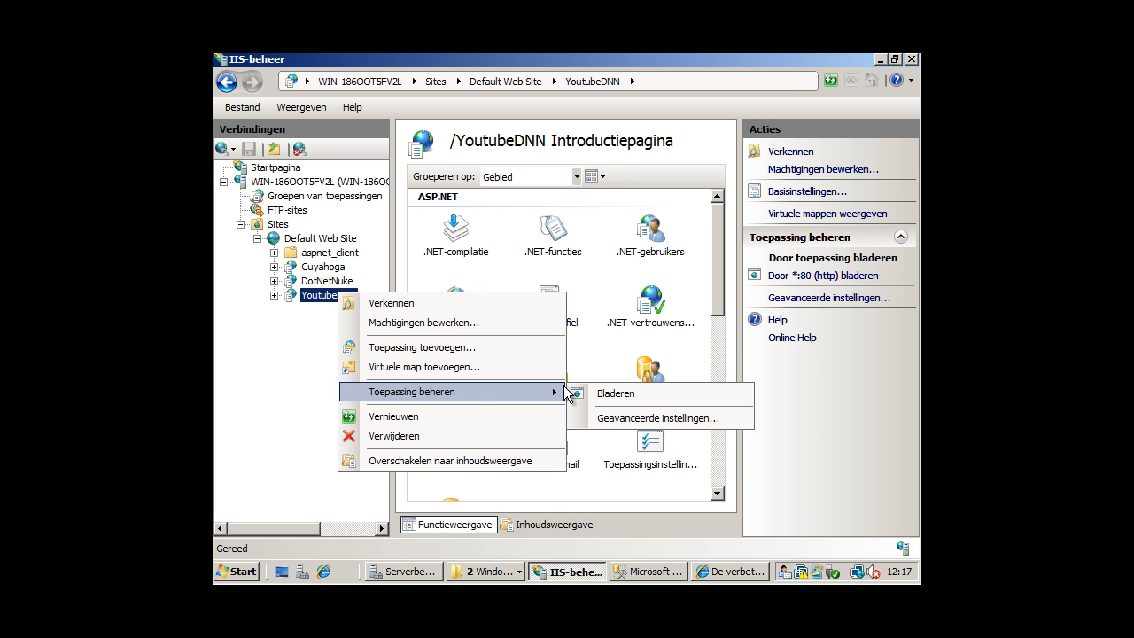
click(671, 419)
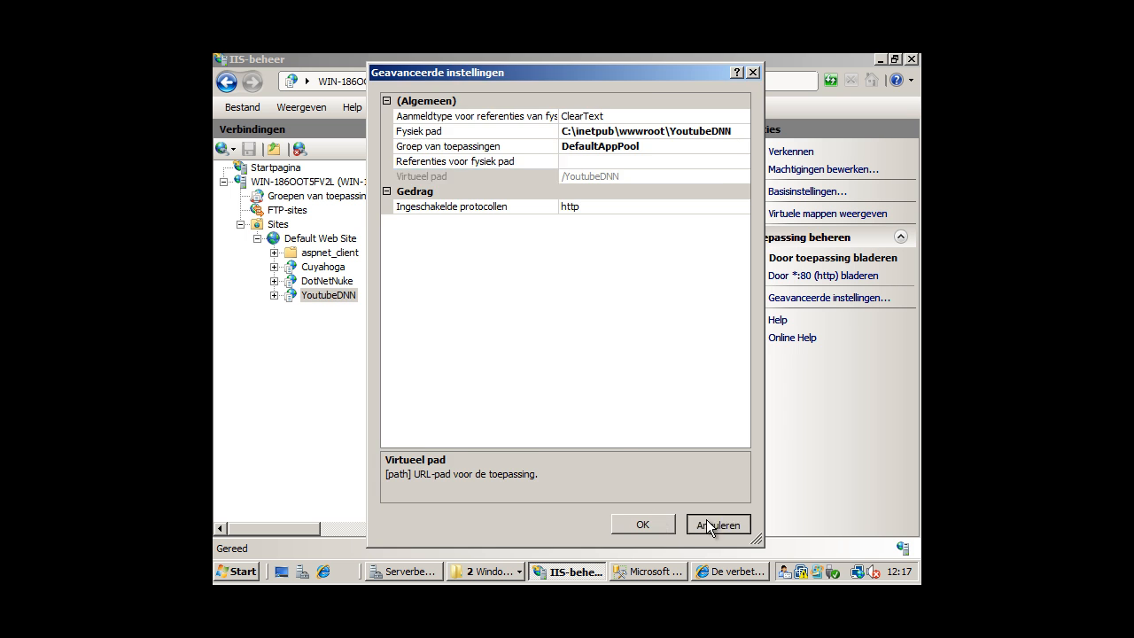
click(709, 524)
Browse the YoutubeDNN application, then close the compilation error page and minimize the browser.
right_click(329, 295)
mouse_move(458, 398)
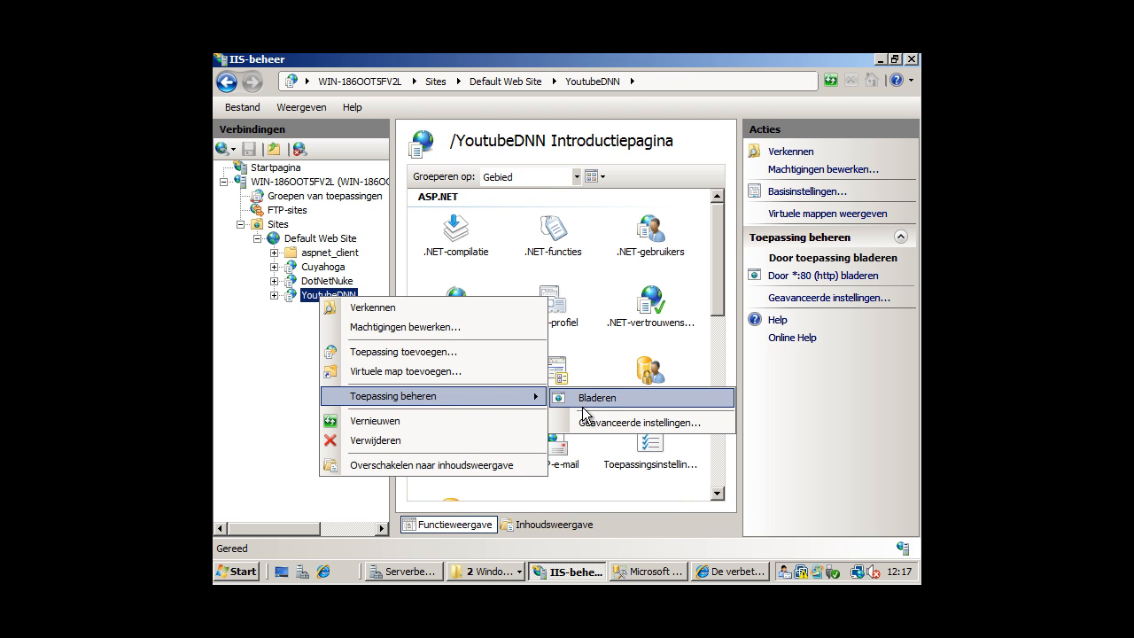
click(608, 397)
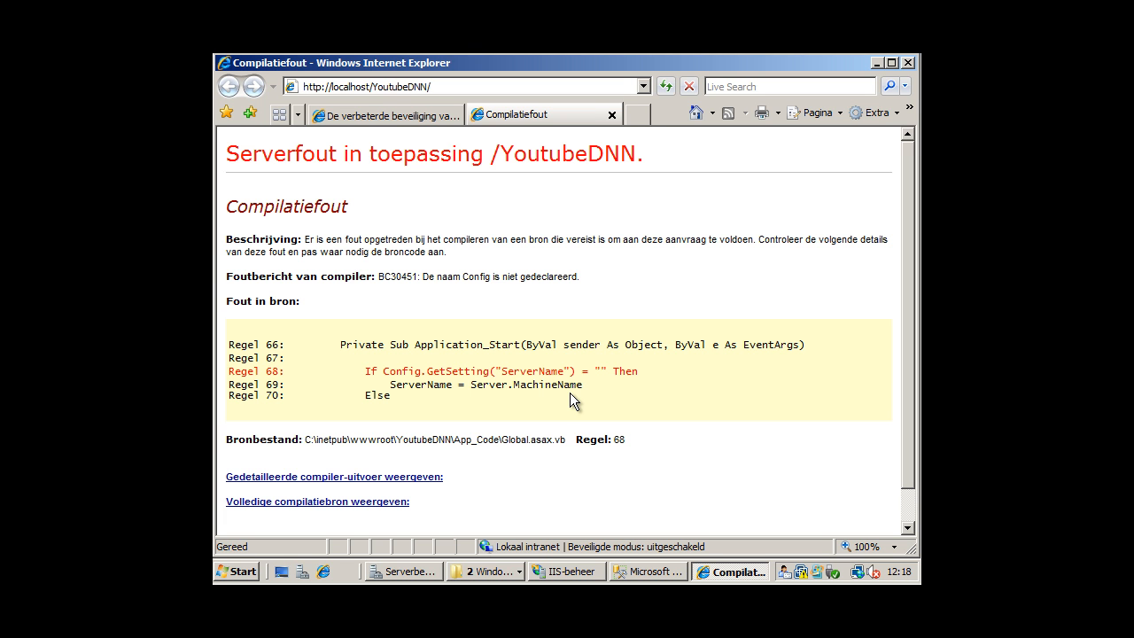
click(611, 114)
click(880, 66)
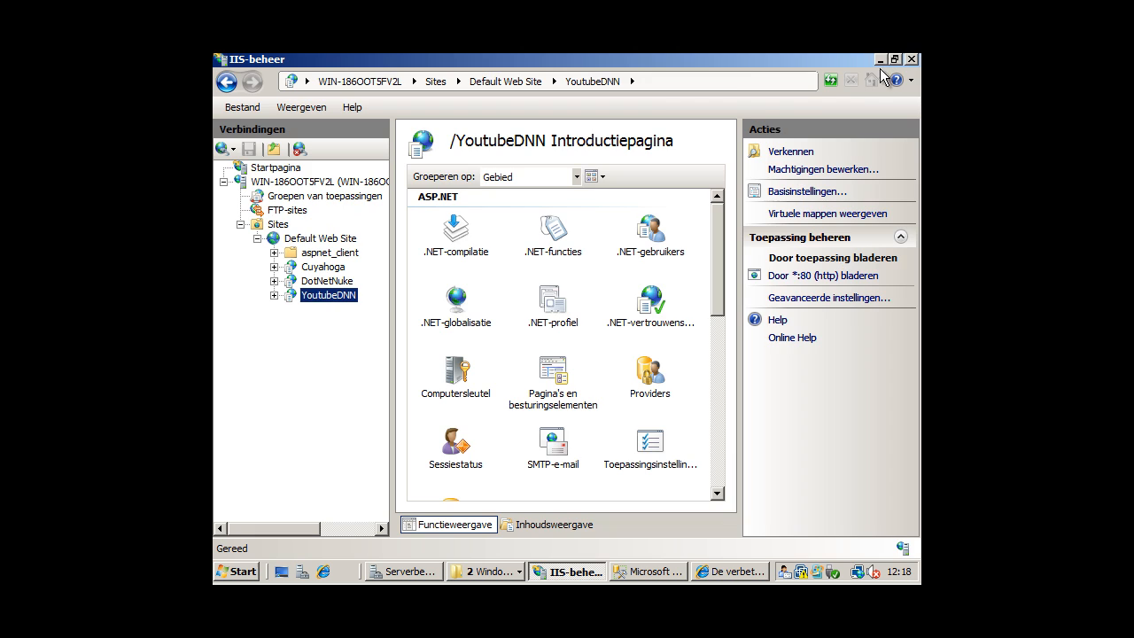
Select all files in the DotNetNuke_Community_04.09.04_Deploy\DotNetNuke folder for copying.
click(878, 57)
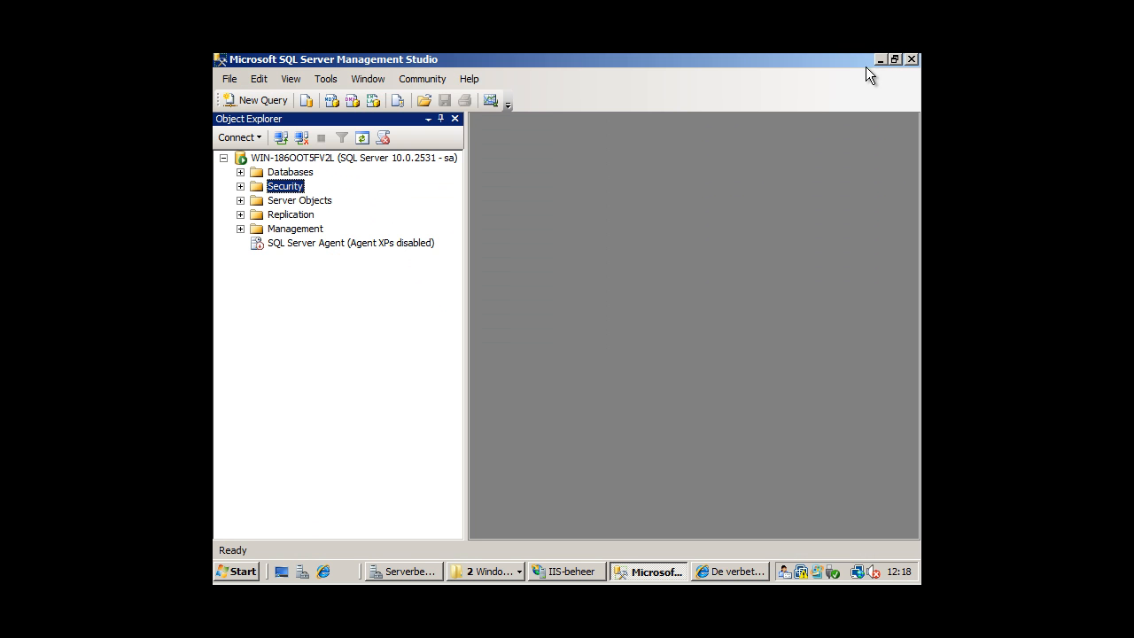
click(880, 59)
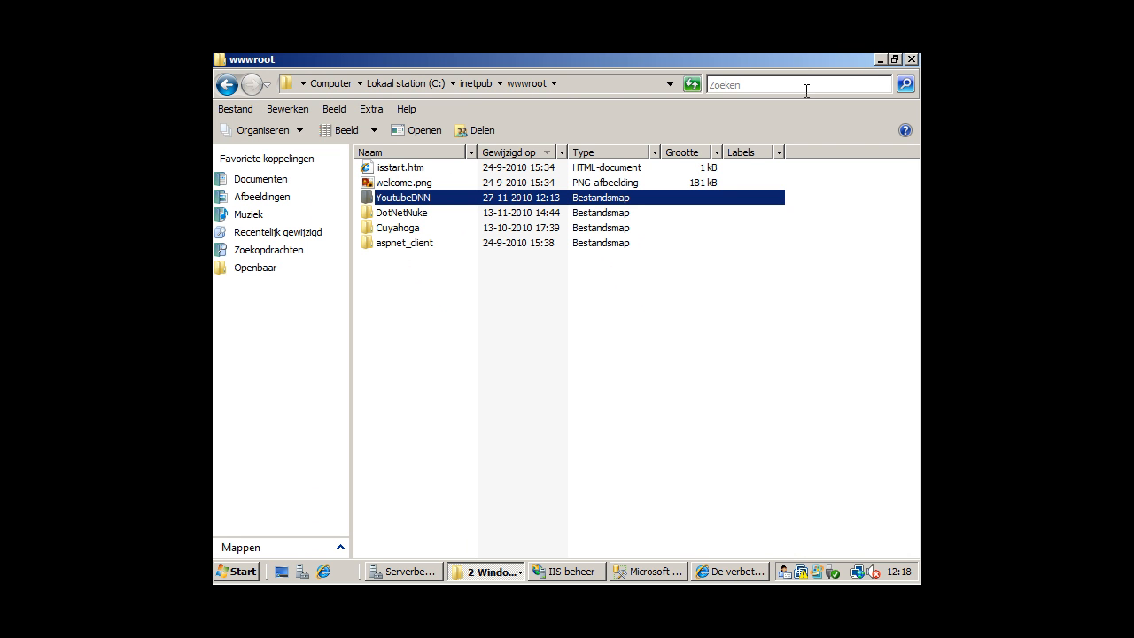
click(880, 59)
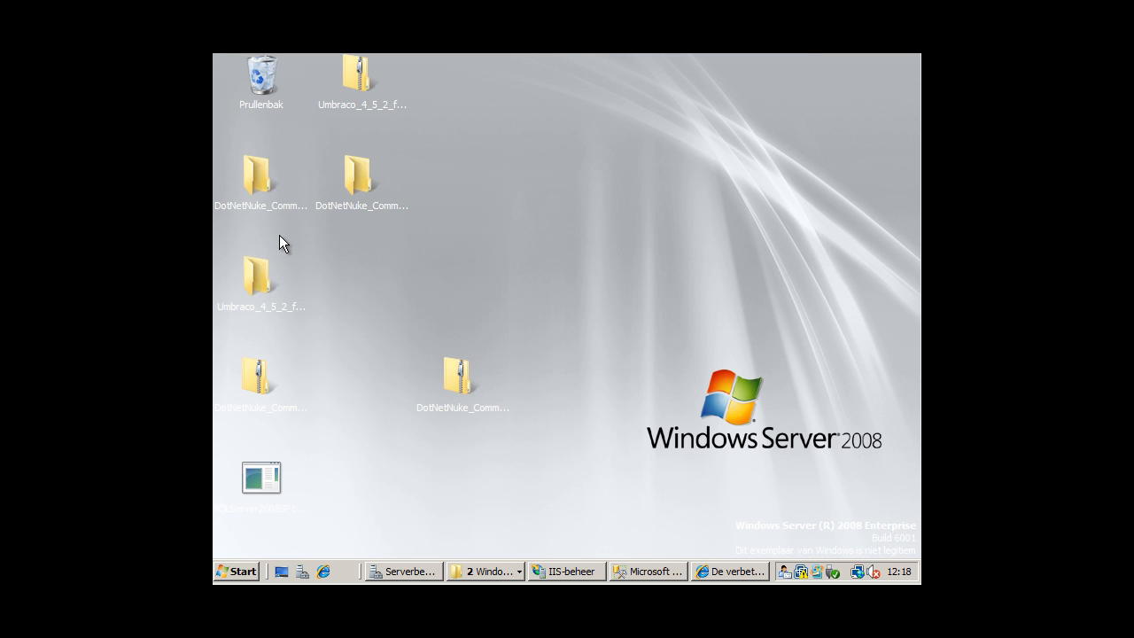
click(263, 181)
double_click(263, 177)
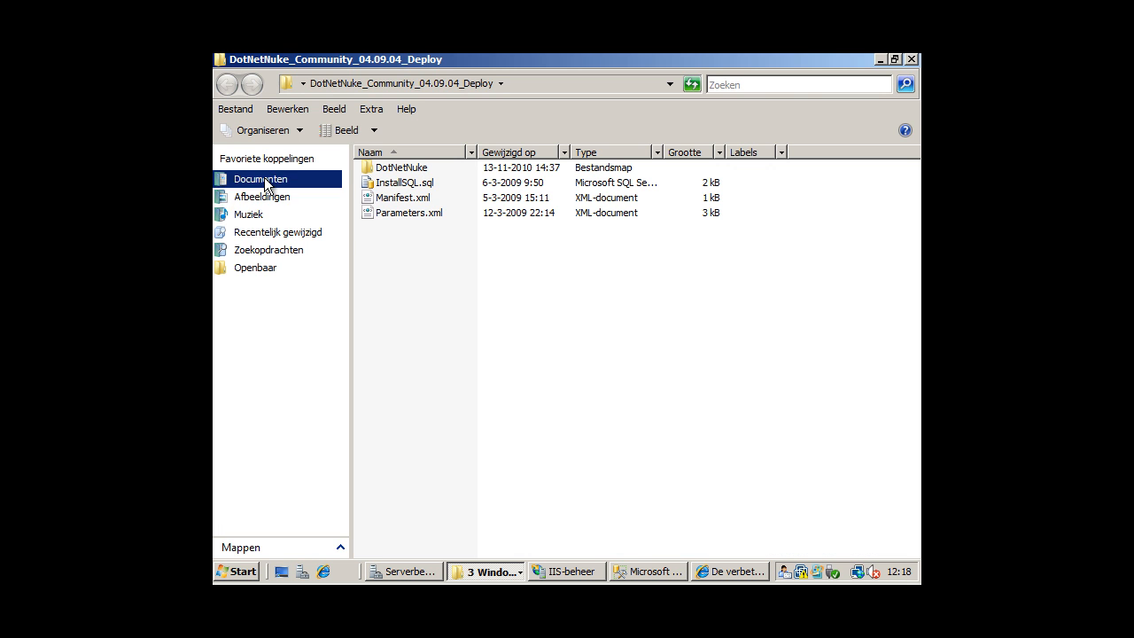
click(418, 167)
double_click(419, 168)
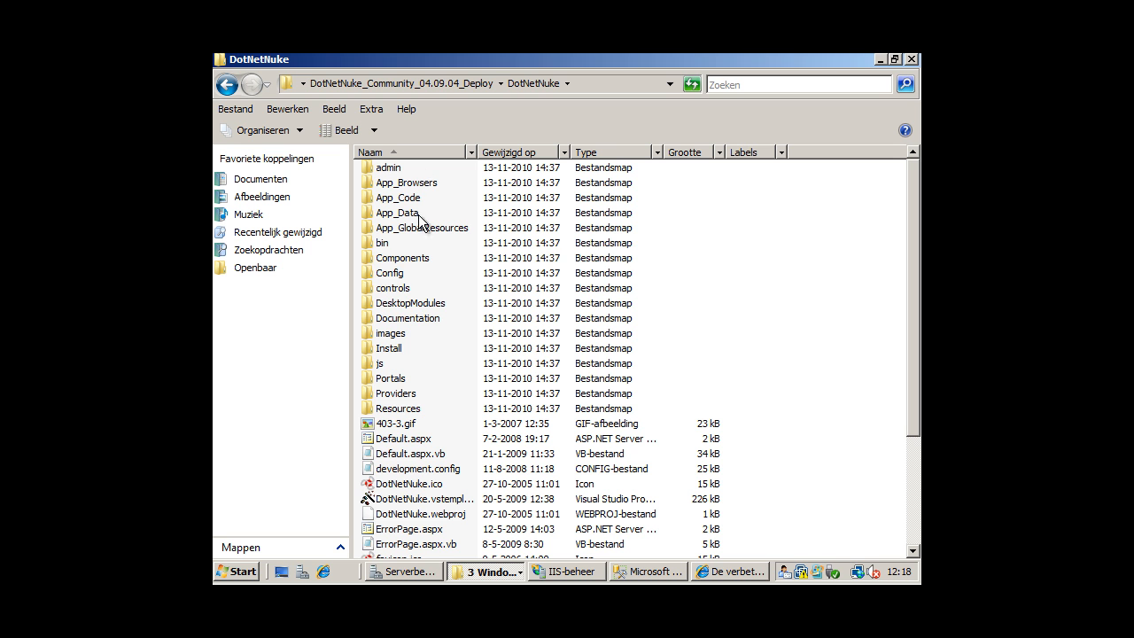
click(413, 258)
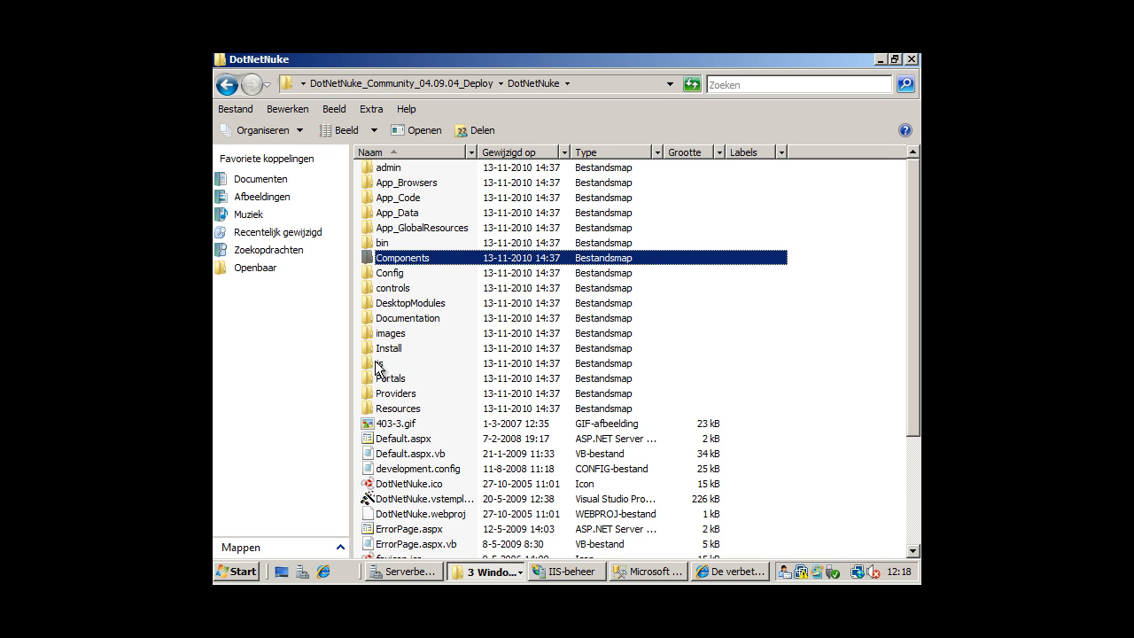
key(ctrl+a)
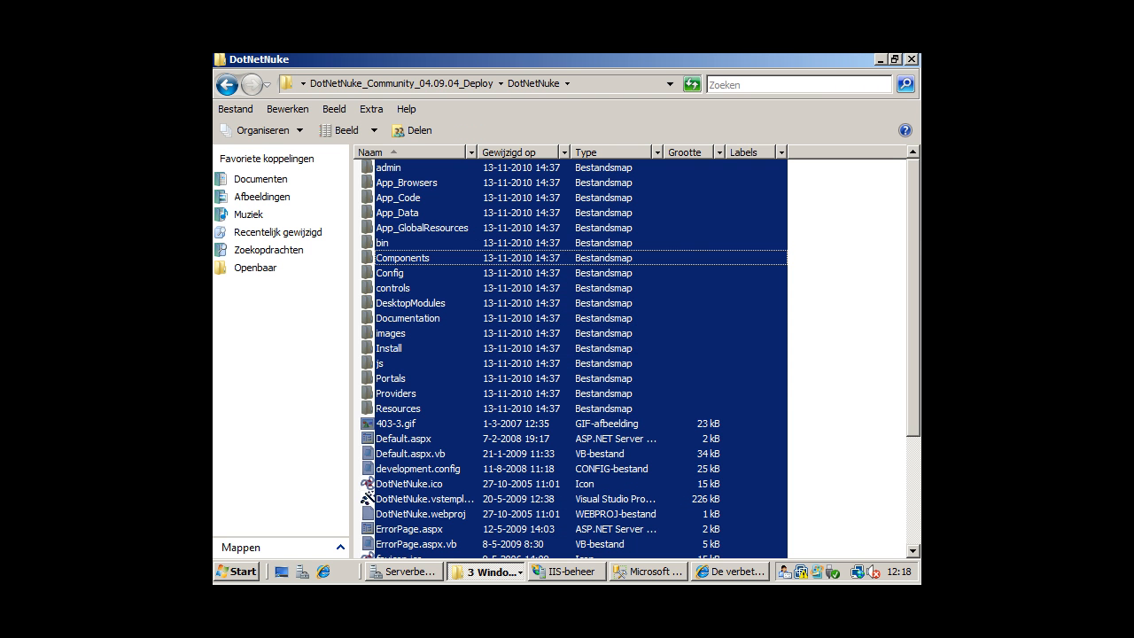
click(882, 63)
Delete everything in wwwroot\YoutubeDNN and paste the copied DotNetNuke files into it.
click(472, 577)
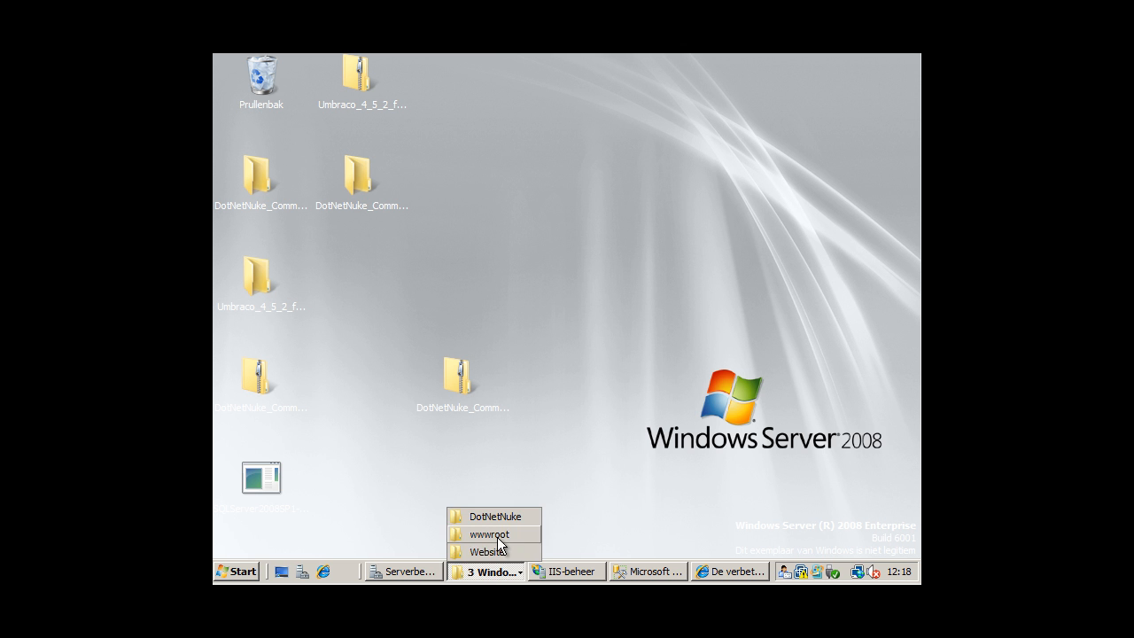
click(487, 535)
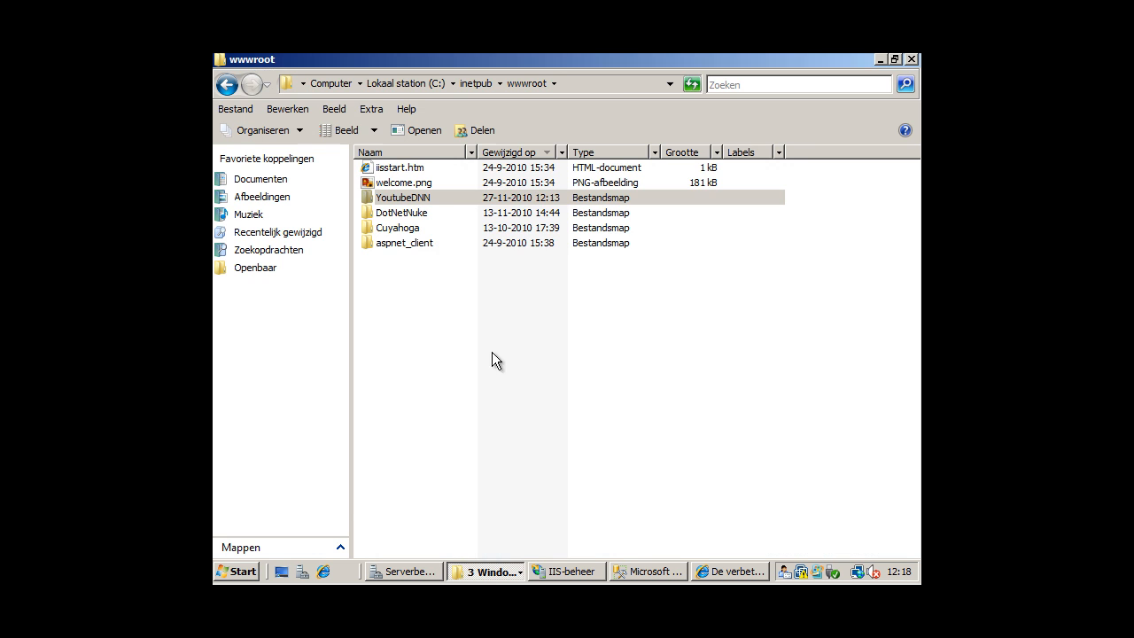
double_click(392, 203)
click(458, 285)
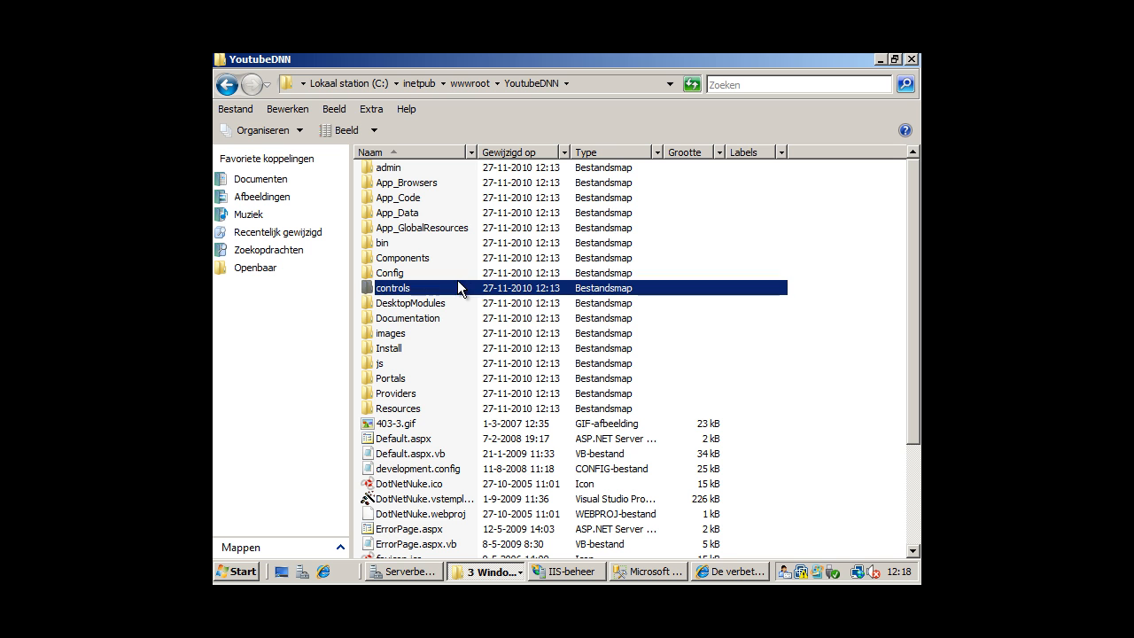
key(ctrl+a)
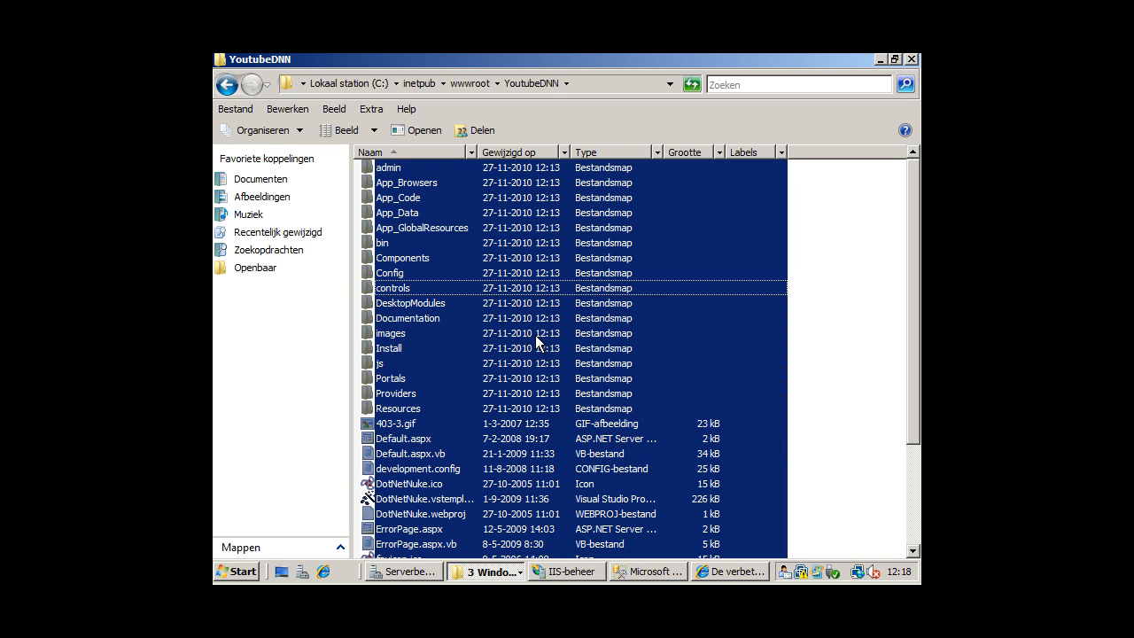
key(Delete)
click(635, 325)
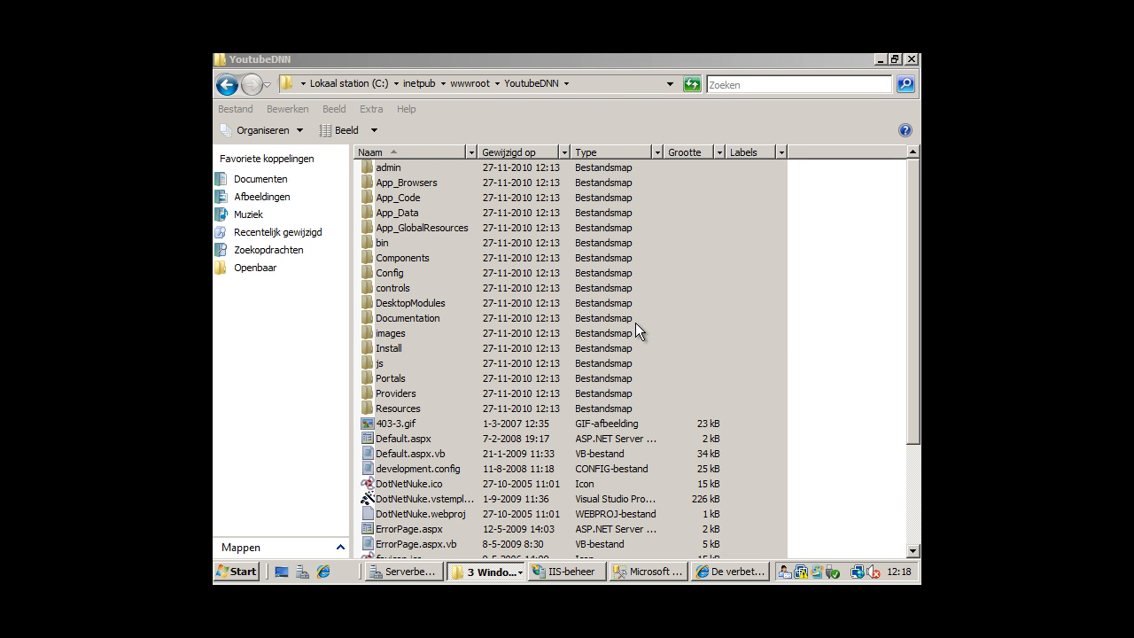
right_click(610, 316)
click(643, 433)
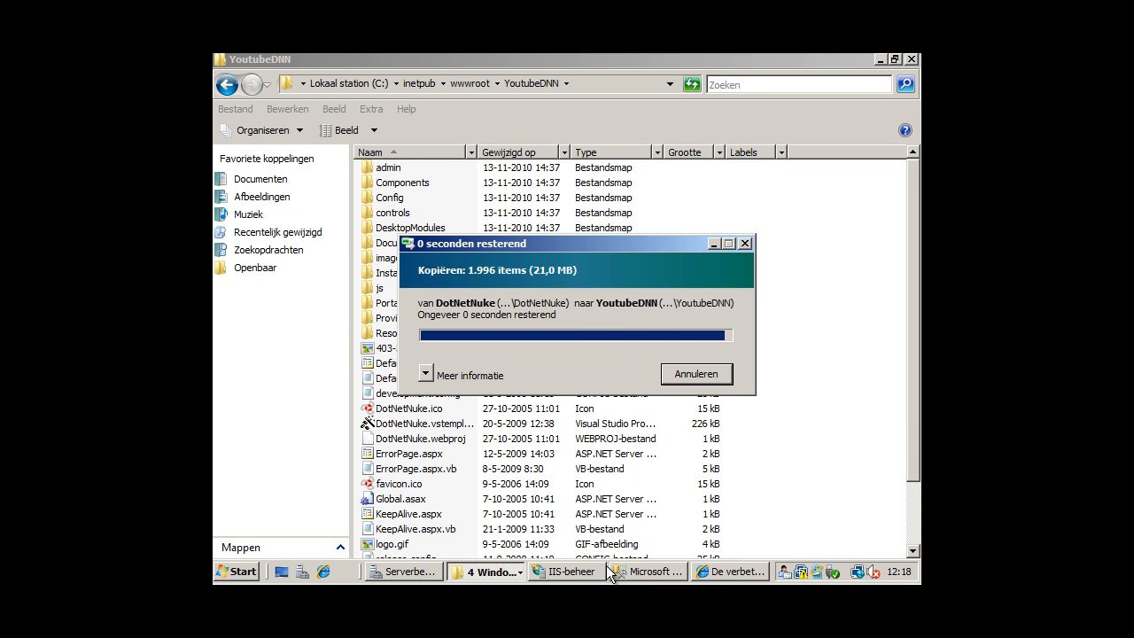
click(703, 572)
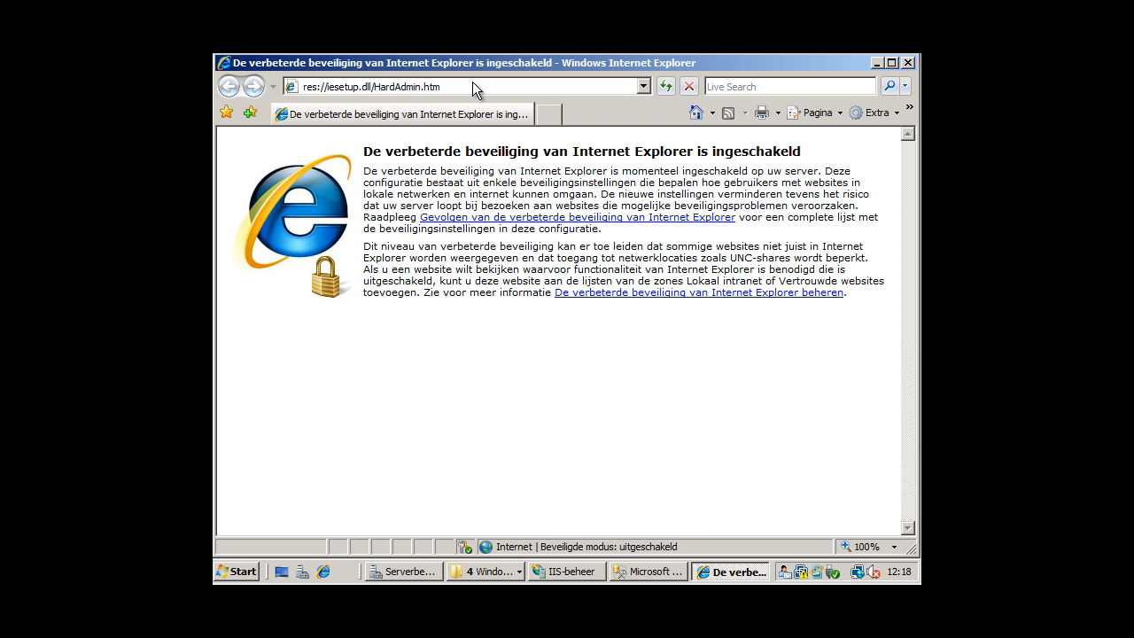
click(473, 85)
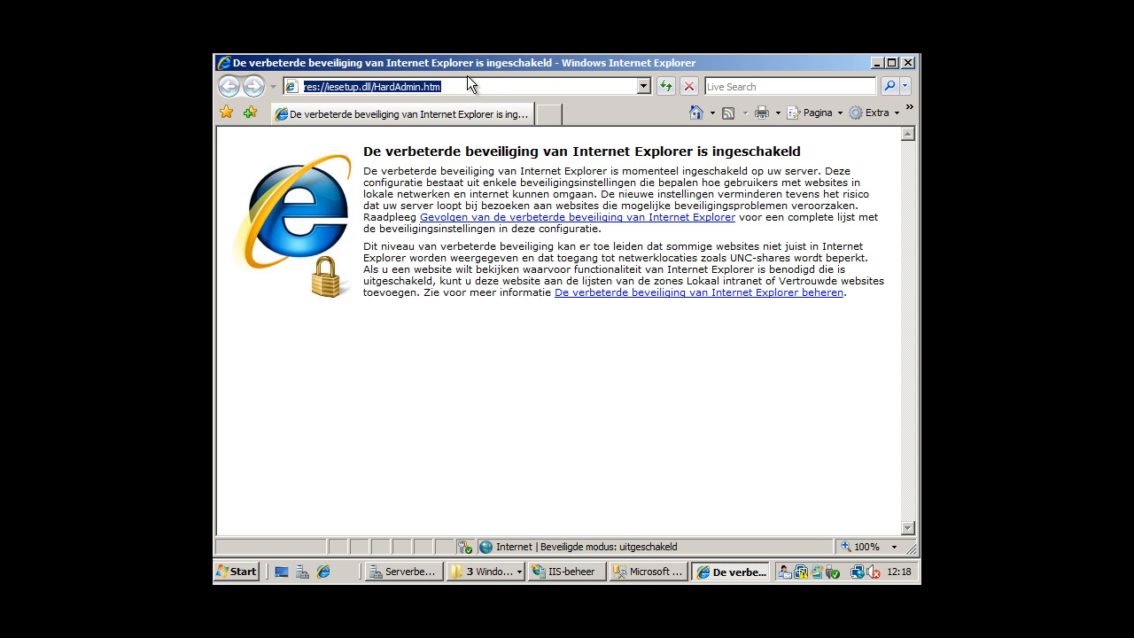
text(127)
key(Down)
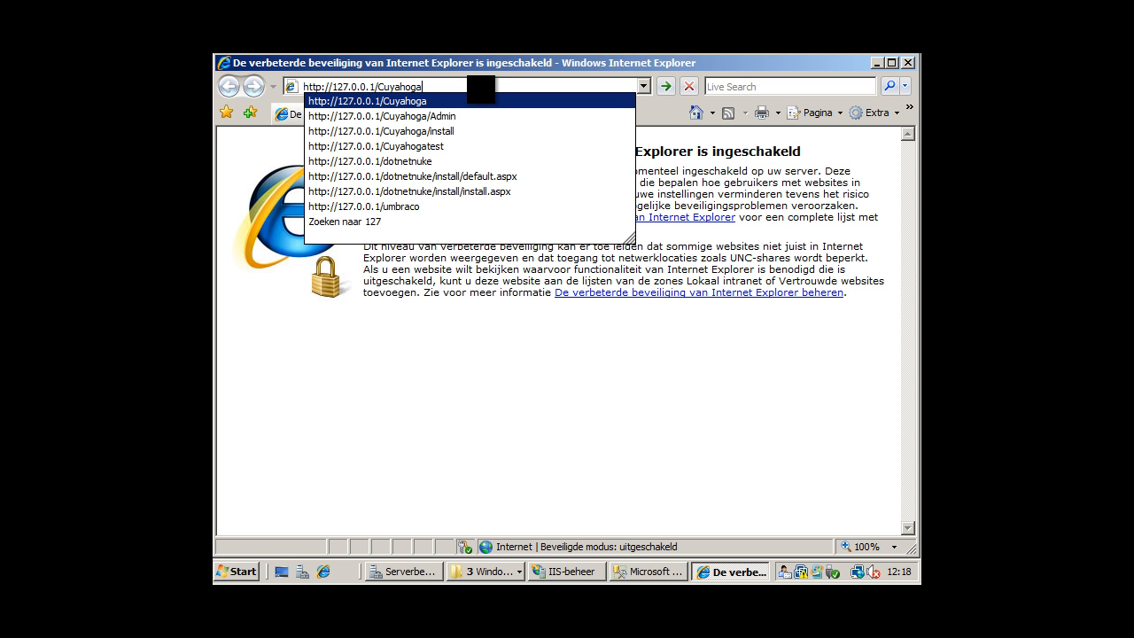
key(BackSpace)
key(BackSpace)
key(BackSpace)
key(BackSpace)
key(BackSpace)
key(BackSpace)
key(BackSpace)
key(BackSpace)
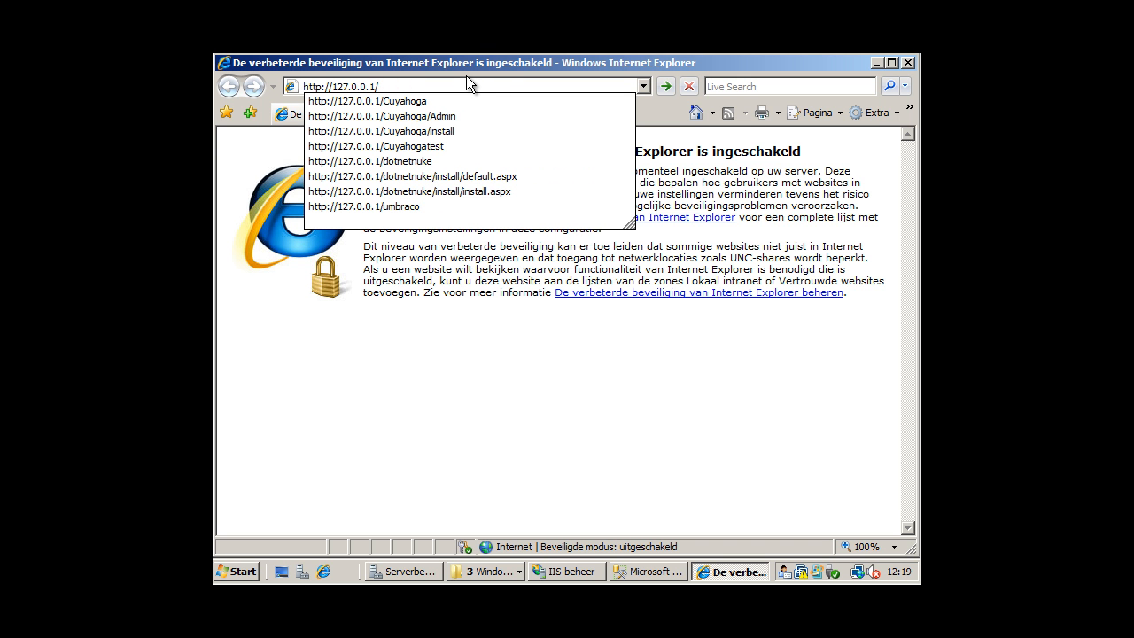
text(D)
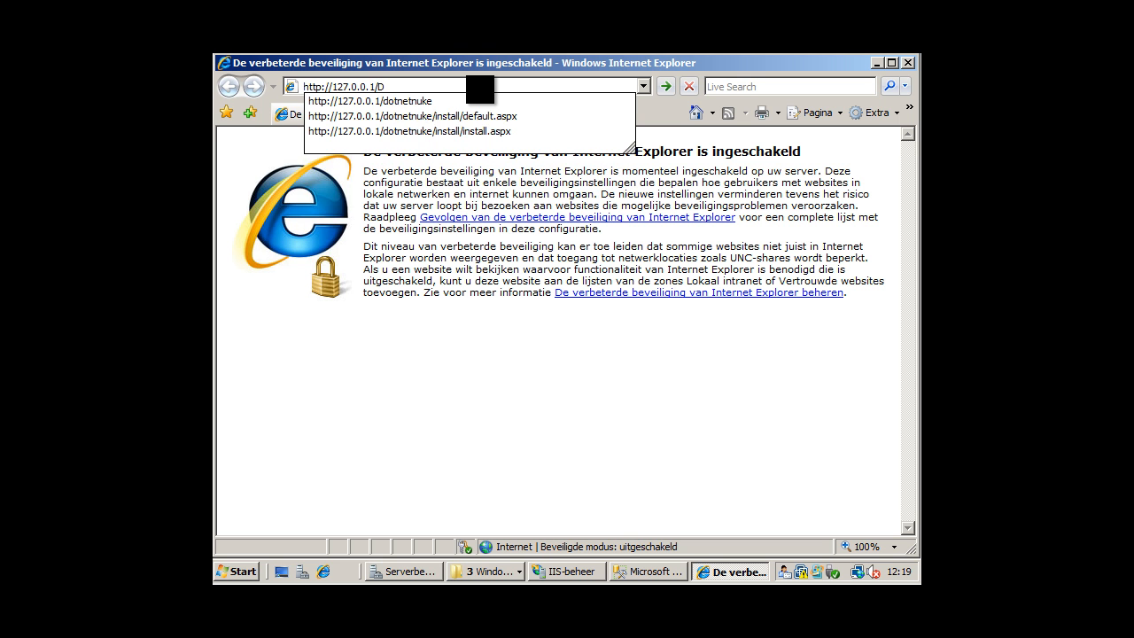
key(BackSpace)
text(YOUTU)
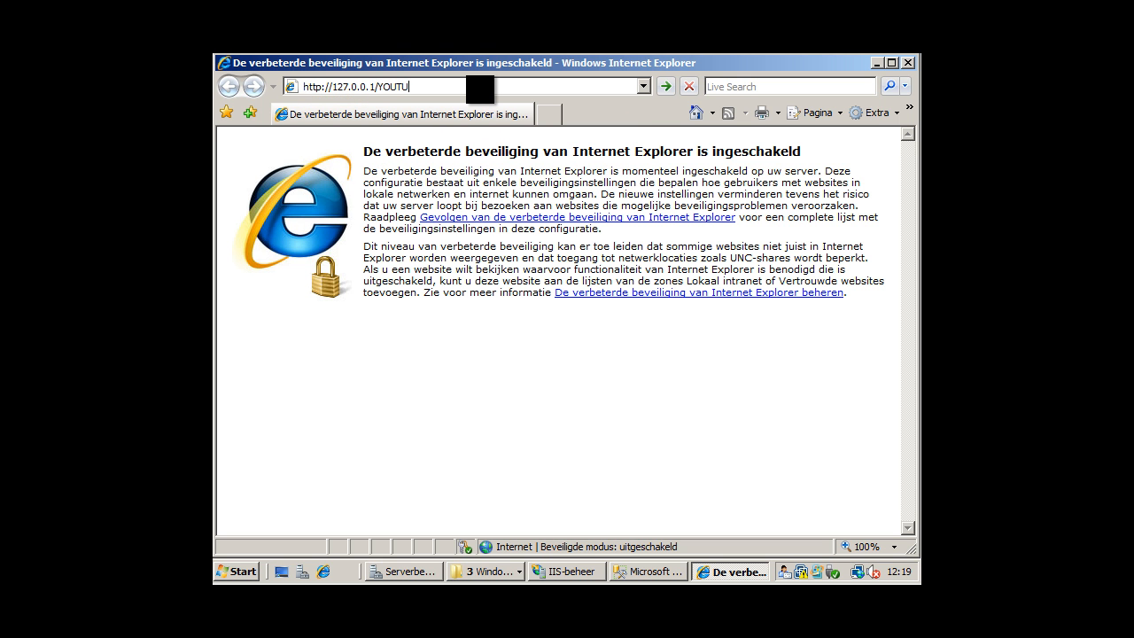
text(BEDNN)
key(Return)
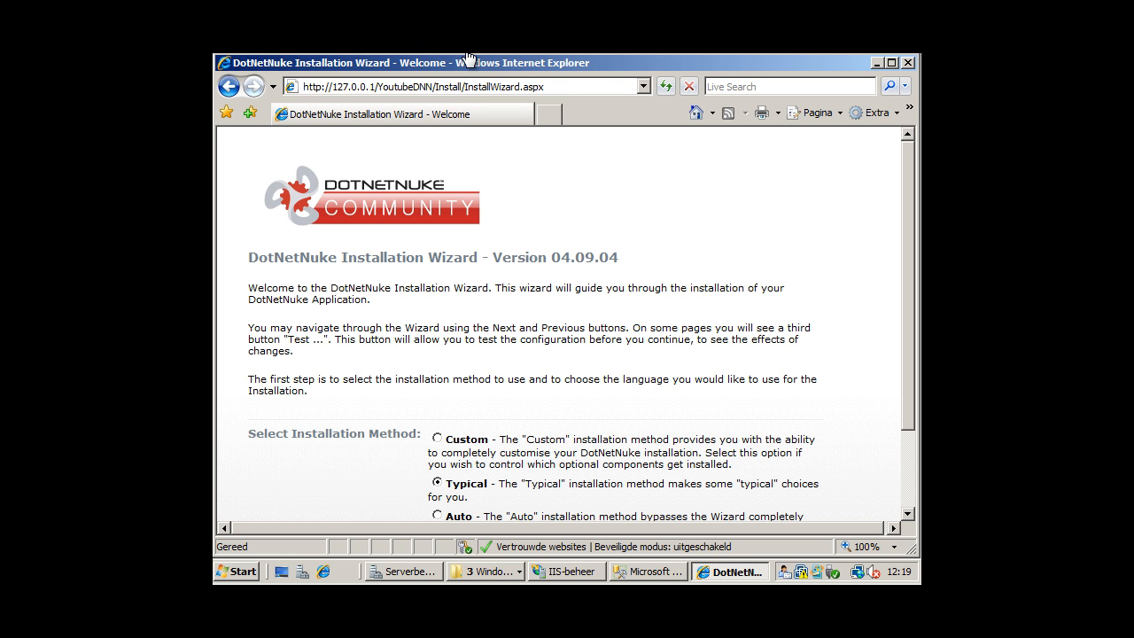
Proceed with Typical install, pass Test Permissions, and advance to the database configuration page.
scroll(540, 390, down, 3)
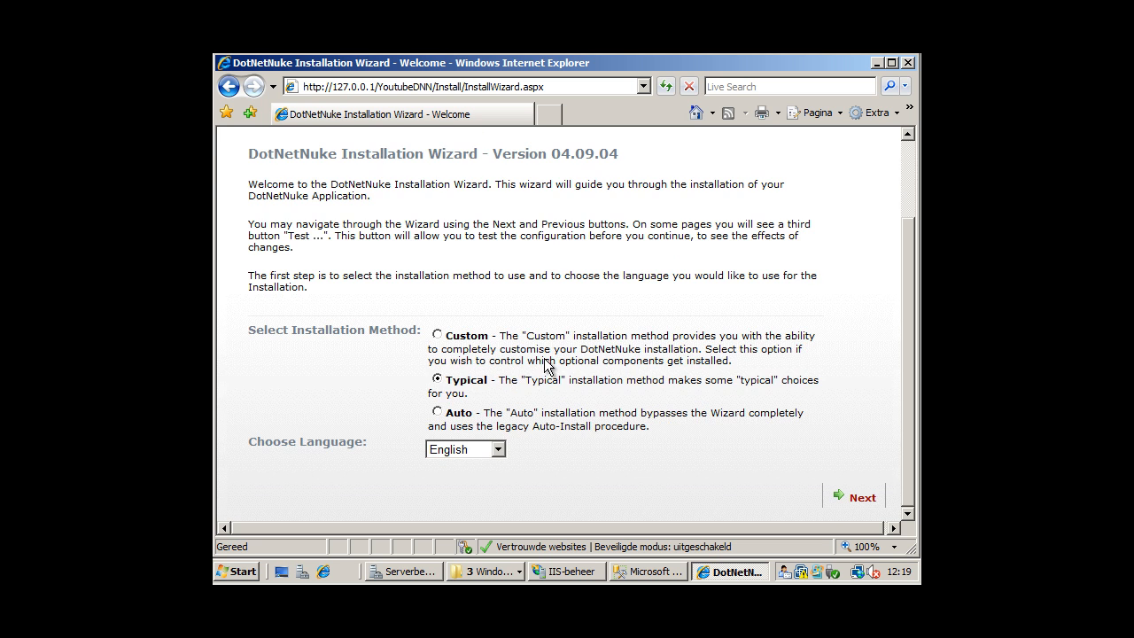
click(860, 497)
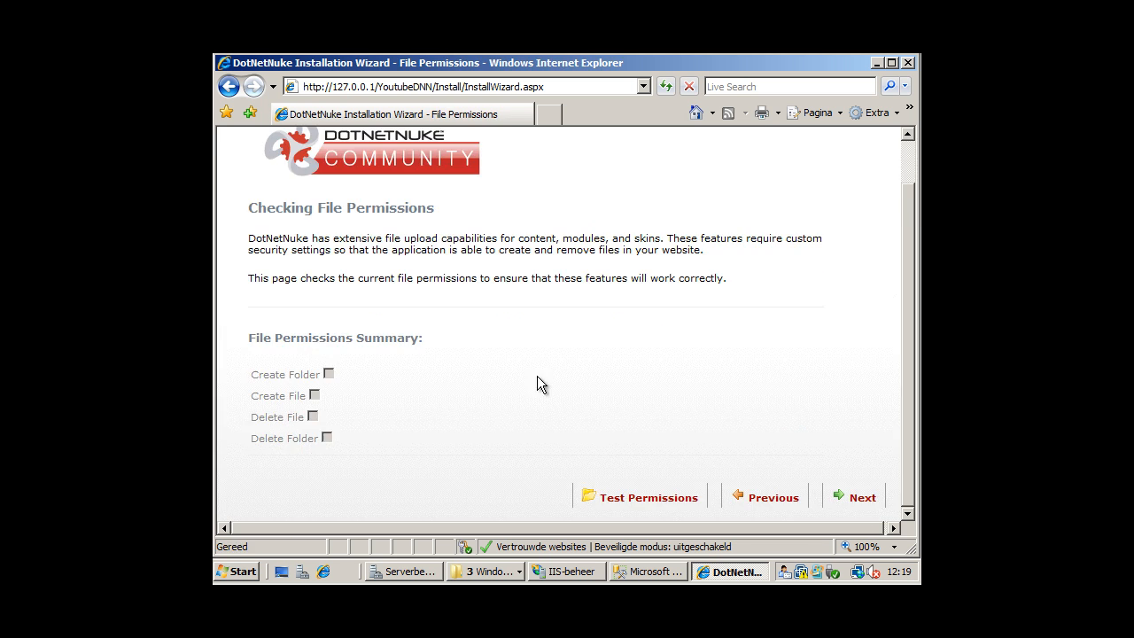
click(649, 496)
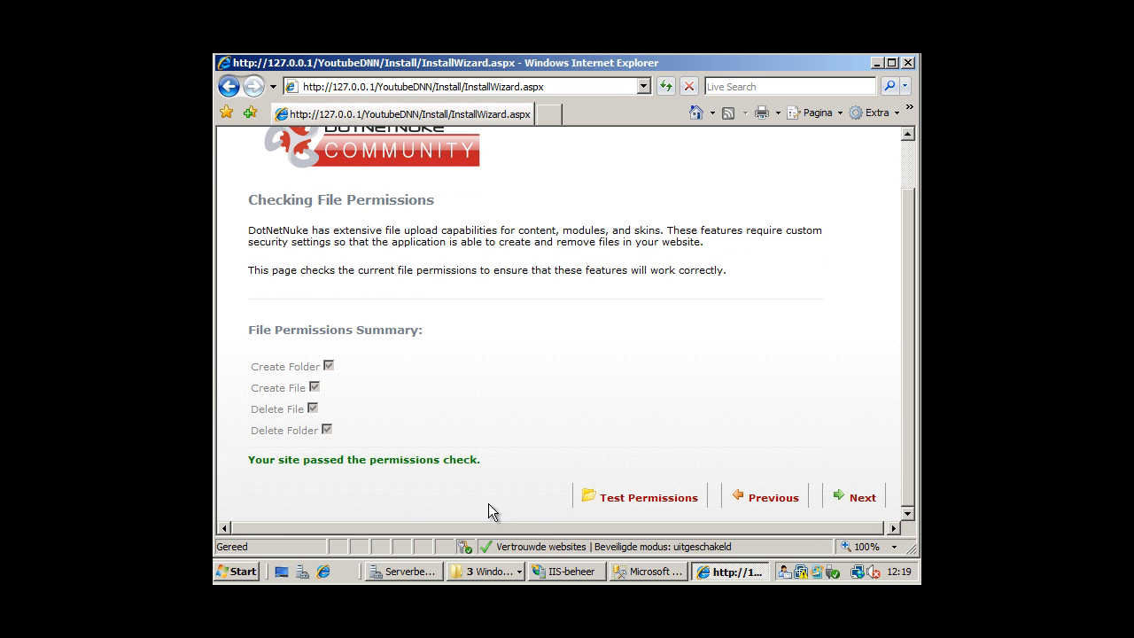
click(856, 505)
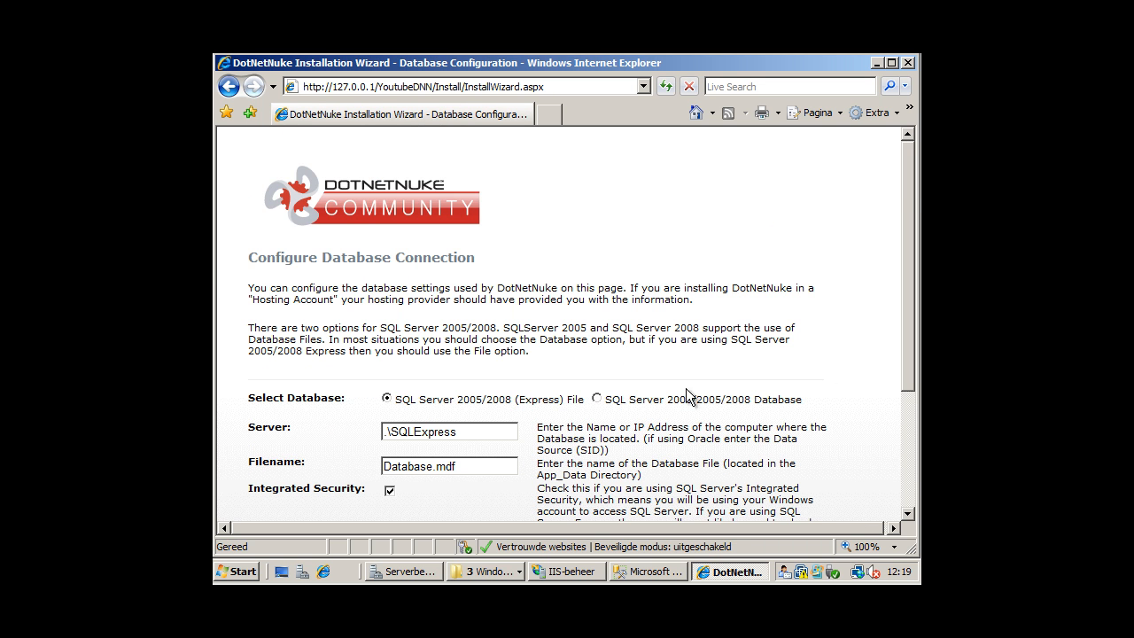
Look up the server name WIN-186OOT5FV2L in Management Studio's connection properties.
scroll(678, 483, down, 3)
click(650, 571)
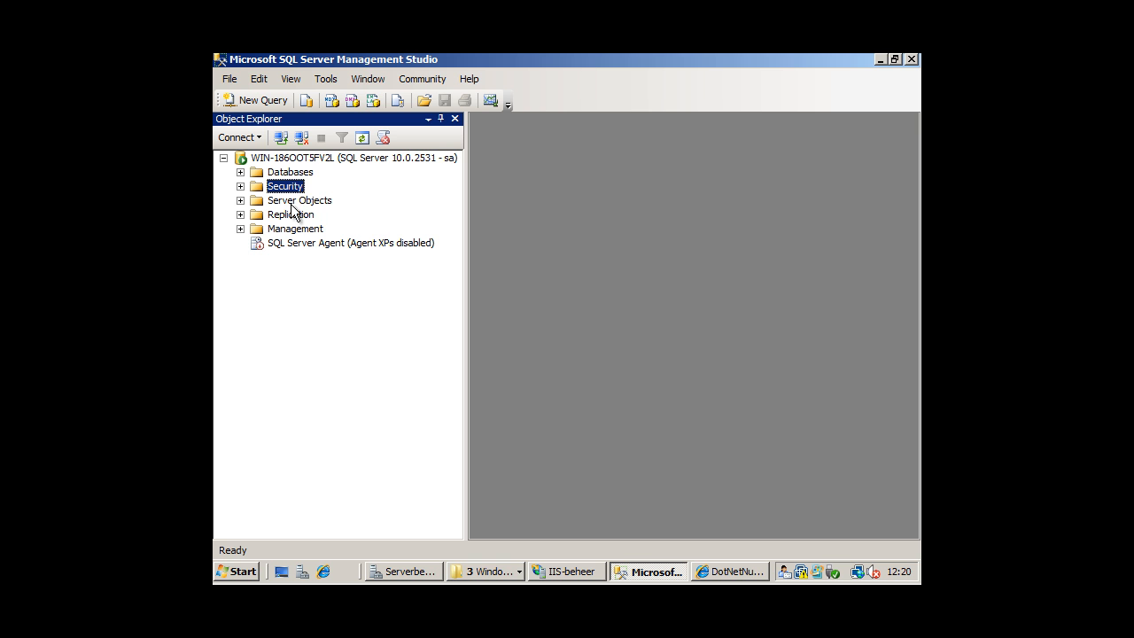
right_click(287, 158)
click(329, 173)
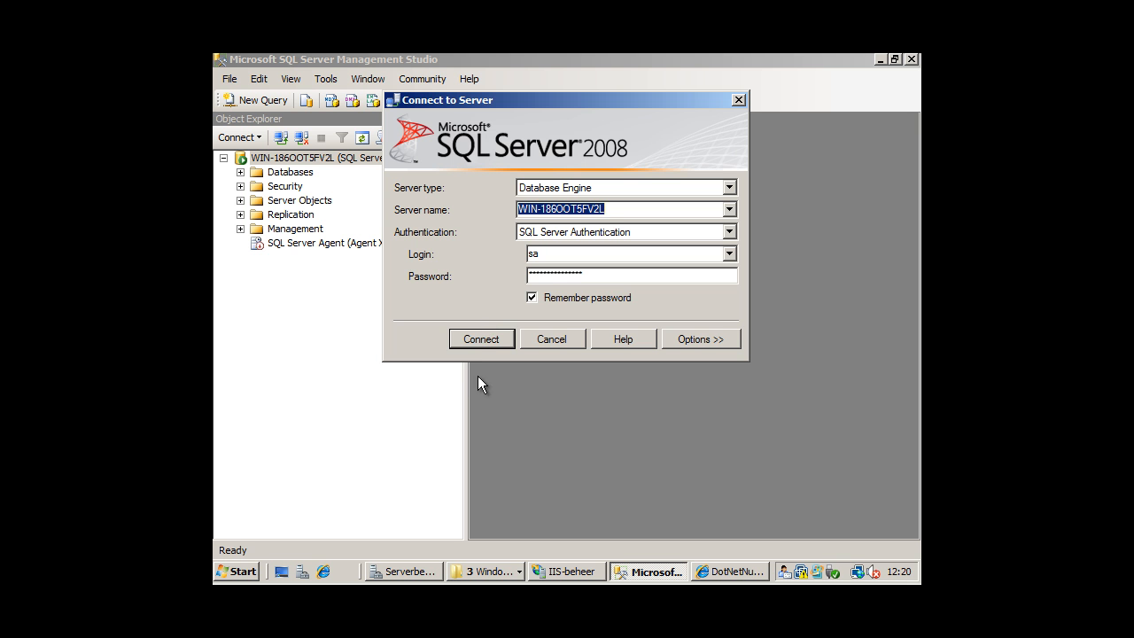
click(720, 571)
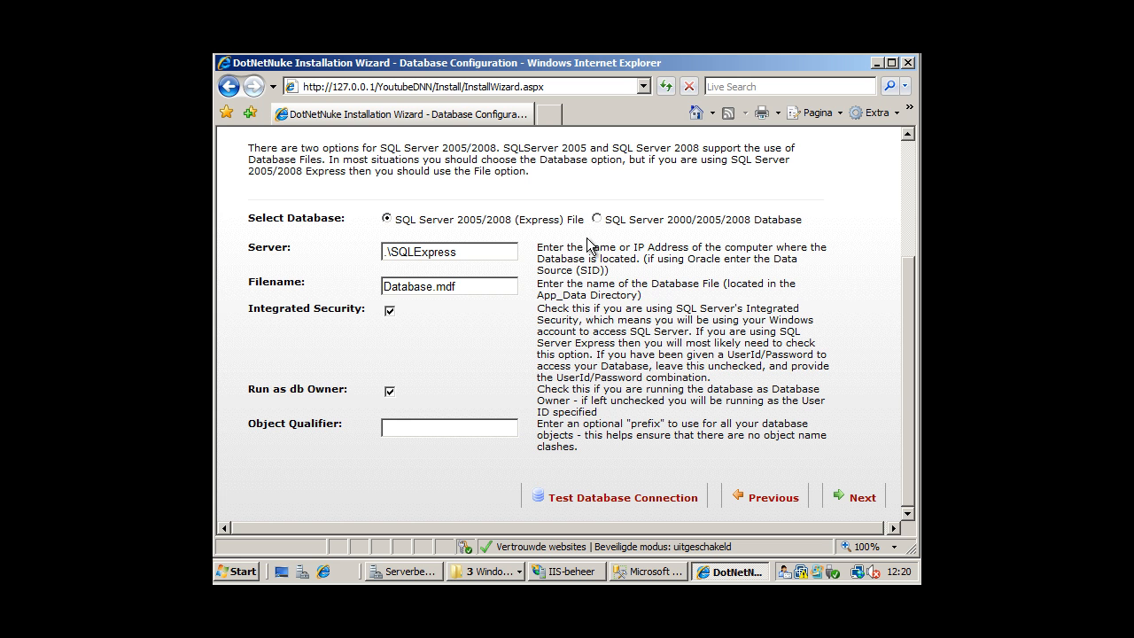
Select SQL Server 2000/2005/2008 Database and paste WIN-186OOT5FV2L into the Server field.
click(639, 229)
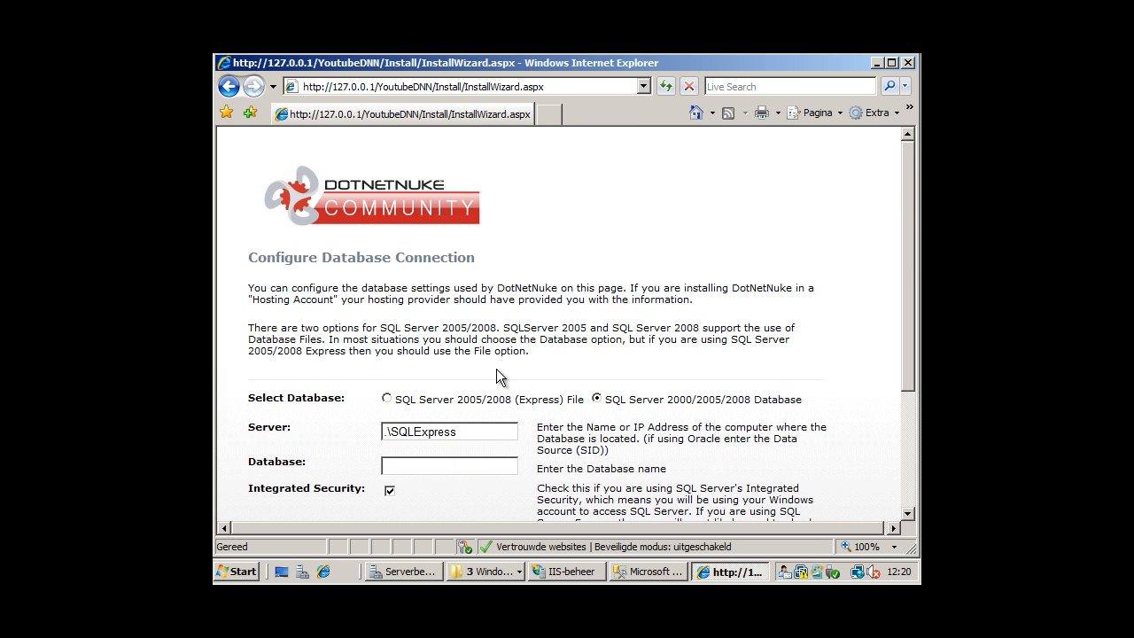
scroll(483, 337, down, 5)
drag(458, 315, 257, 305)
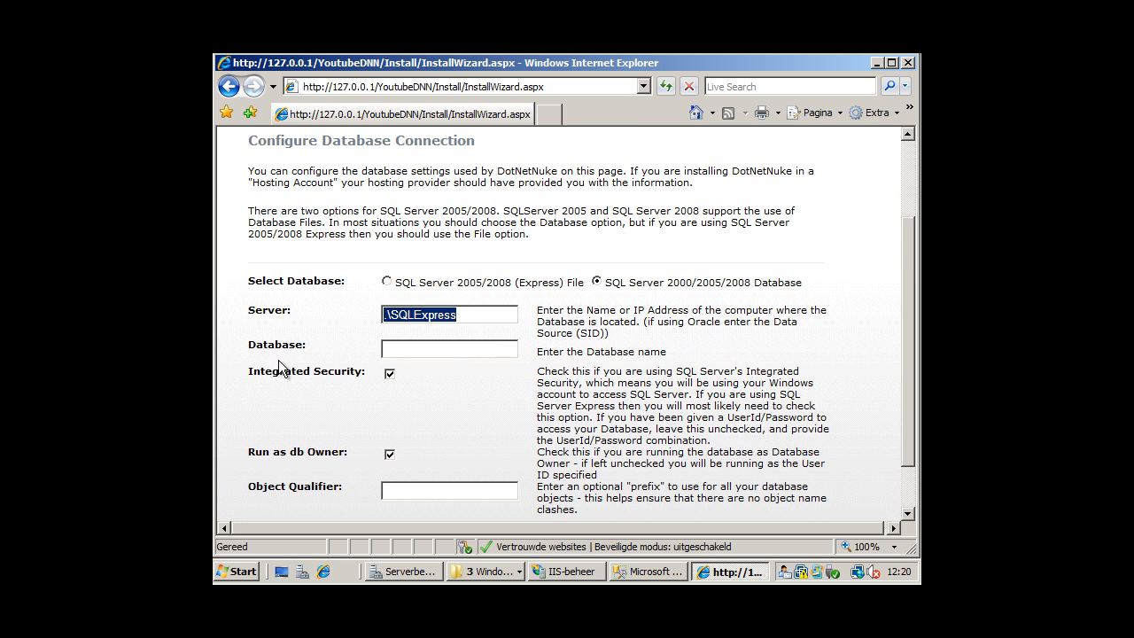
text(WIN-186OOT5FV2L)
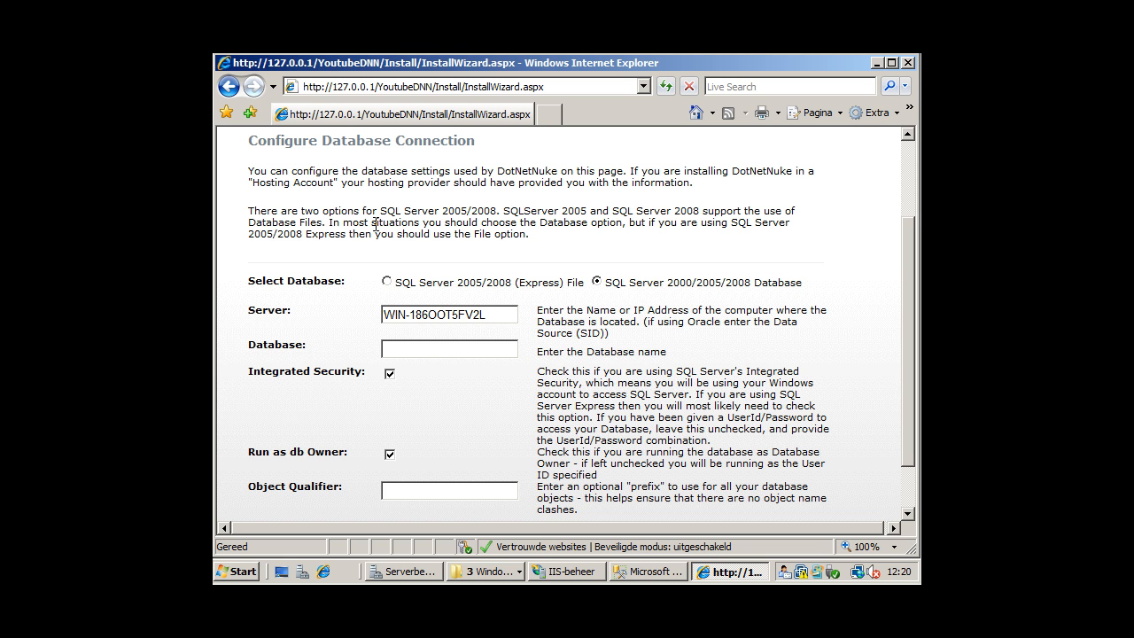
Enter DotNetNukeYoutube as the database name and uncheck Integrated Security.
click(654, 575)
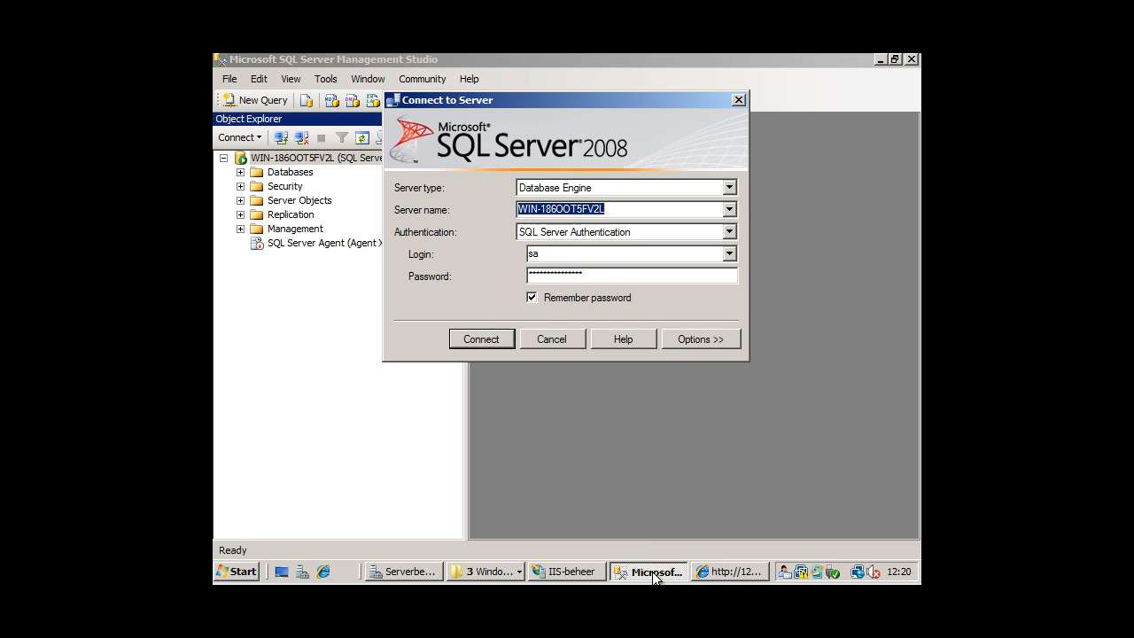
click(572, 344)
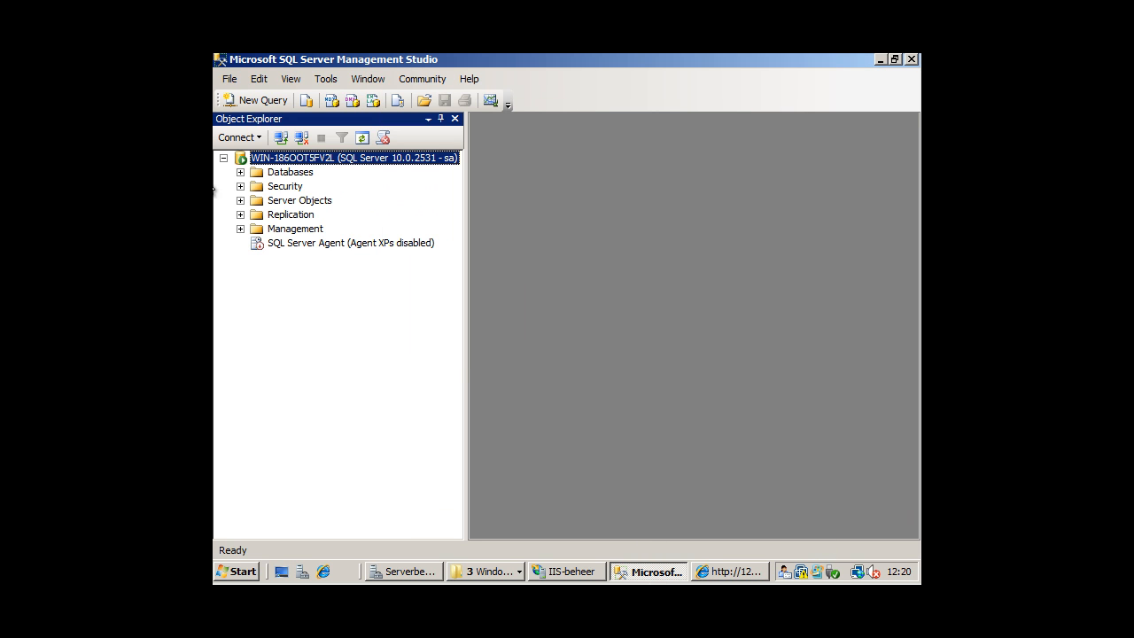
click(240, 172)
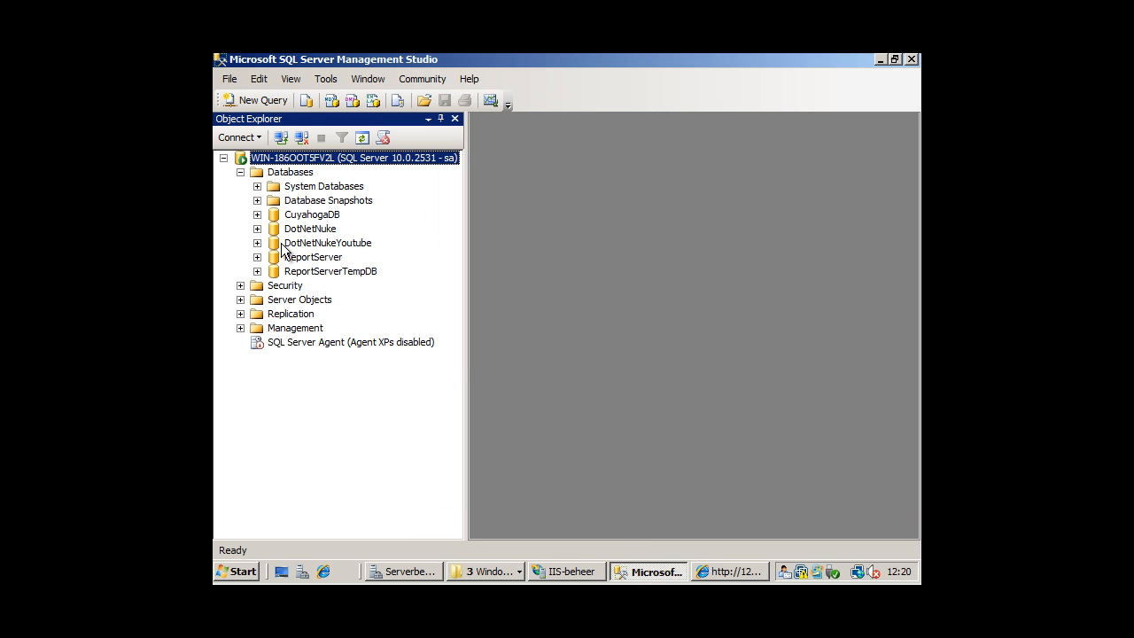
click(366, 242)
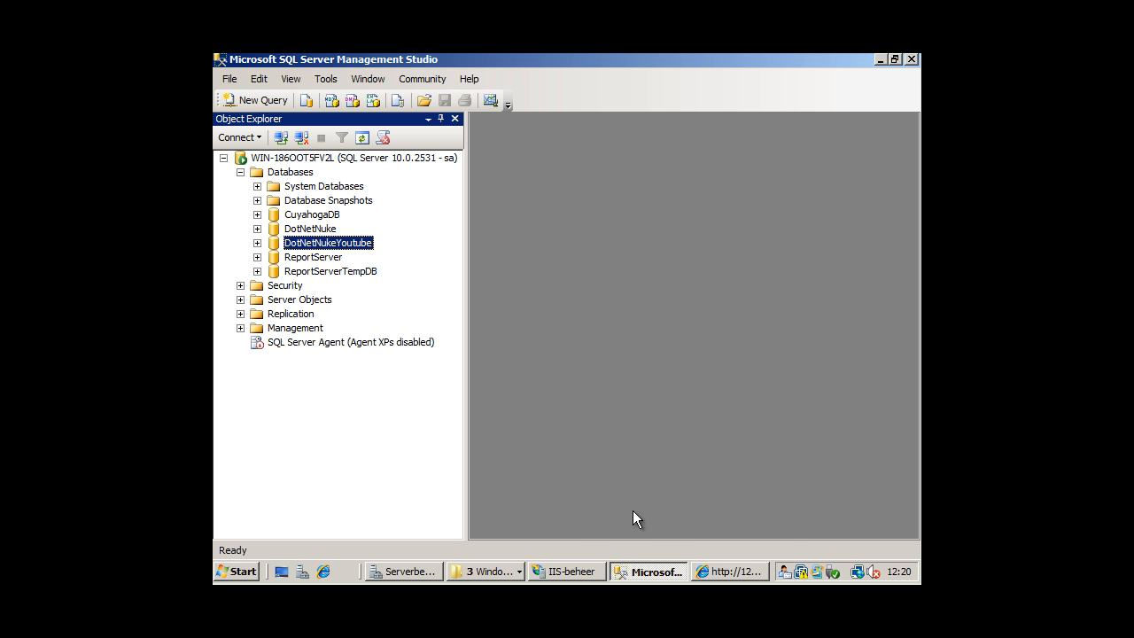
click(727, 571)
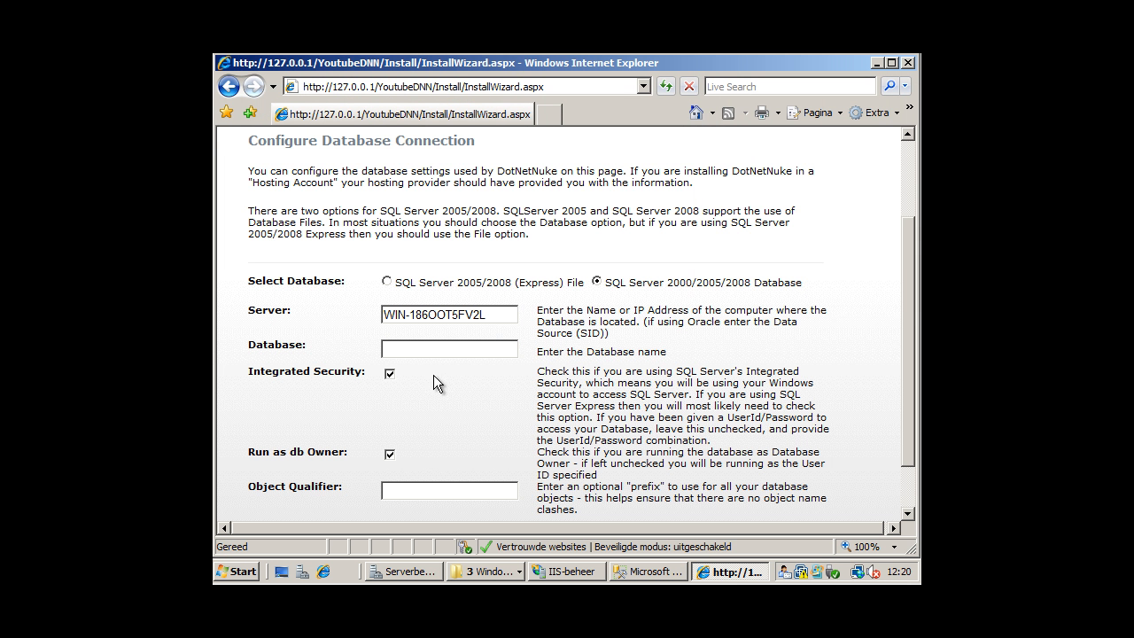
text(DotNetNukeYoutube)
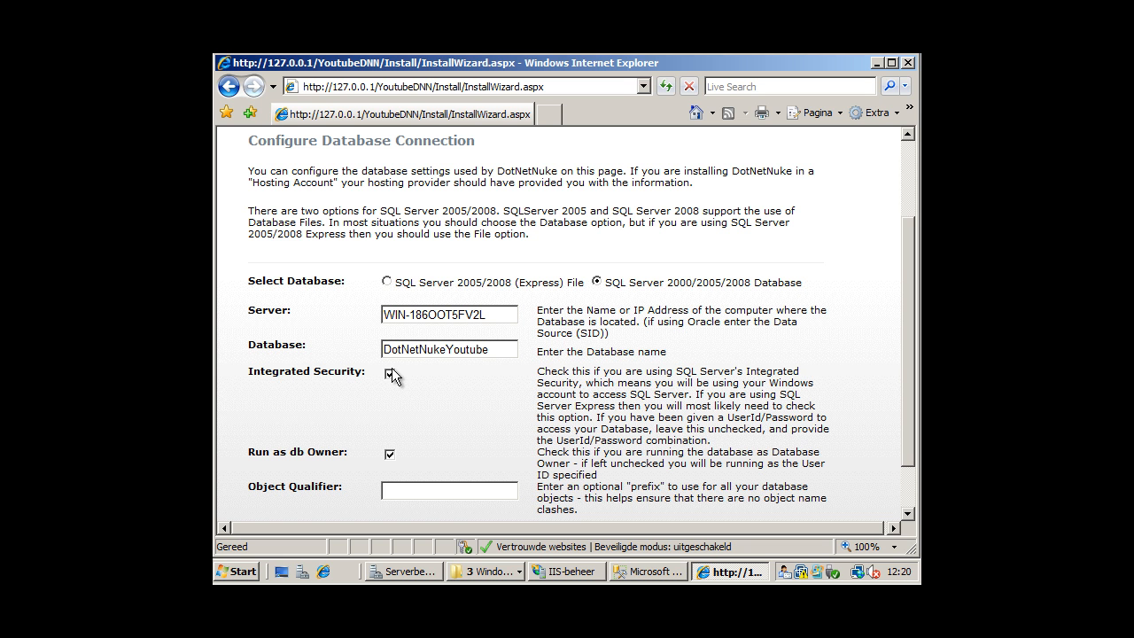
click(392, 373)
scroll(424, 414, down, 3)
Look up the YoutubeUser login under Security > Logins for the User ID field.
click(418, 391)
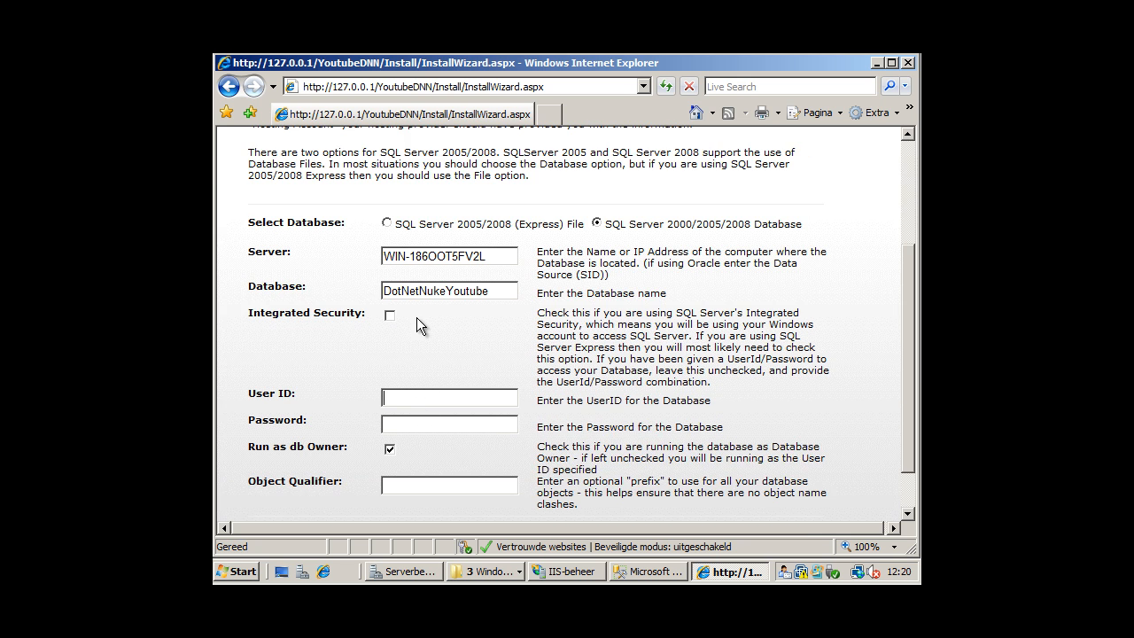
click(655, 576)
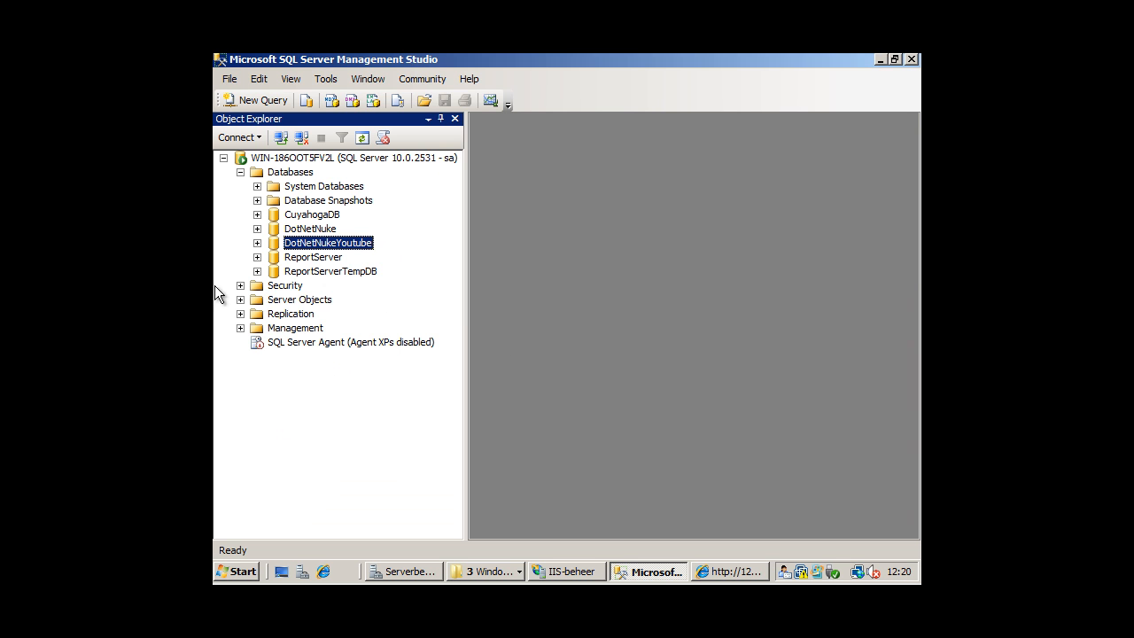
click(240, 286)
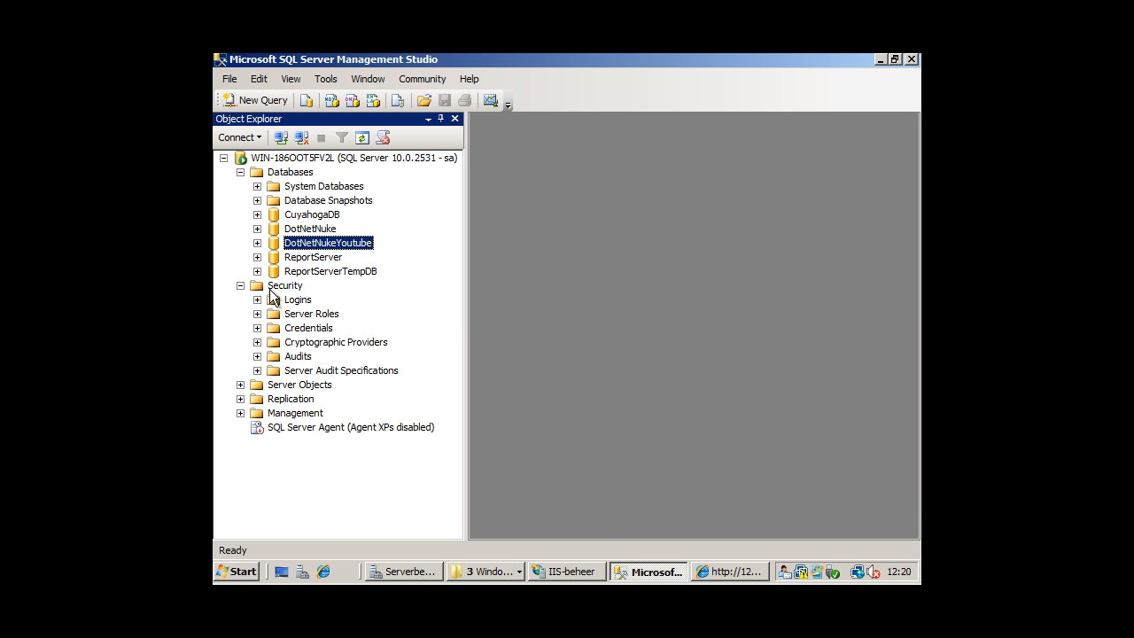
click(257, 300)
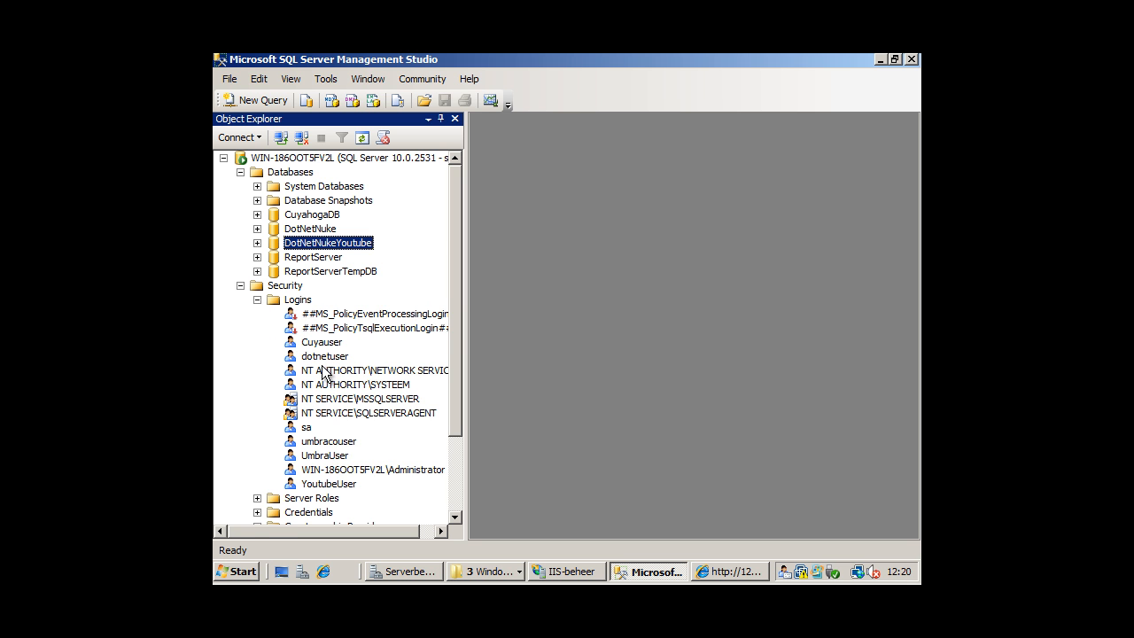
click(338, 484)
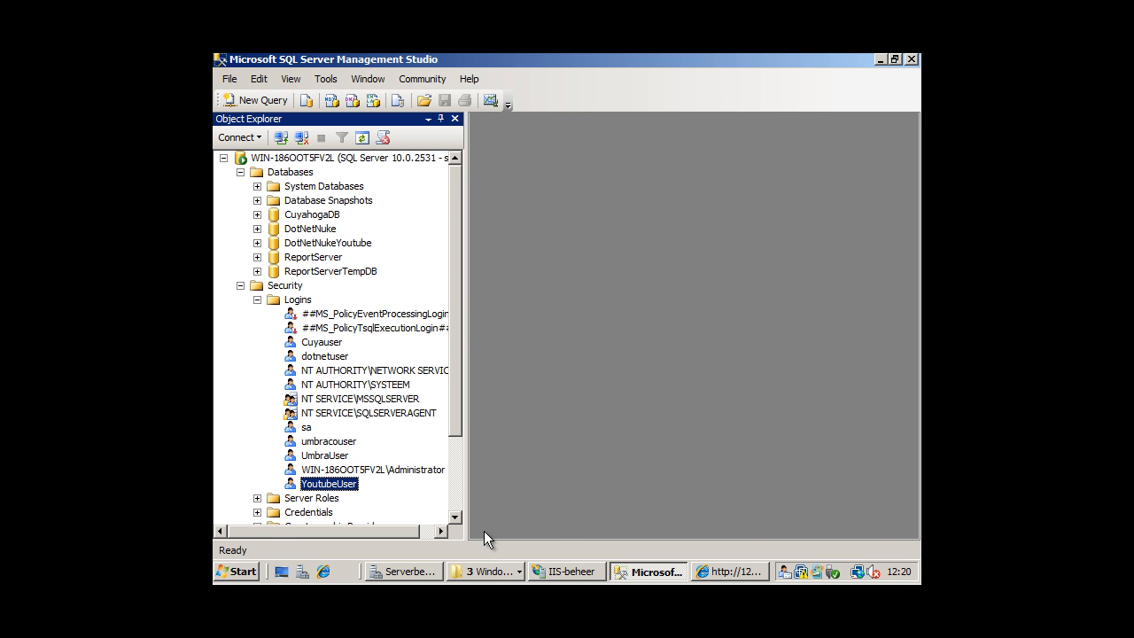
click(728, 571)
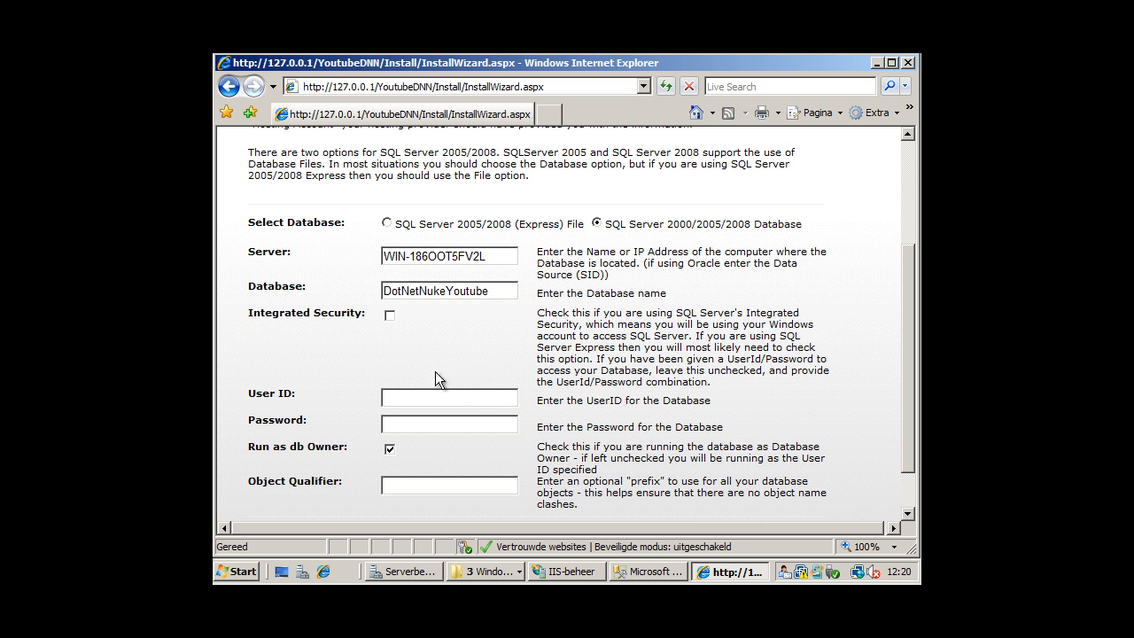
Enter YoutubeUser as the database user ID and type its password.
text(YoutubeUser)
key(Tab)
text(••••••••)
Test the database connection and continue to the database installation.
scroll(437, 411, down, 2)
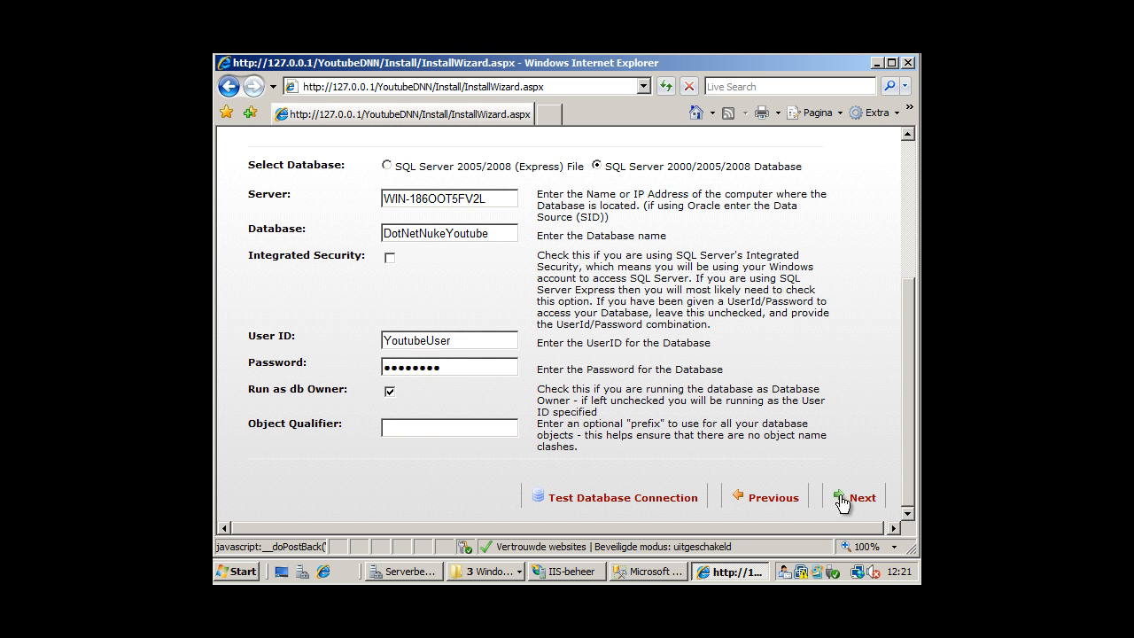
click(625, 499)
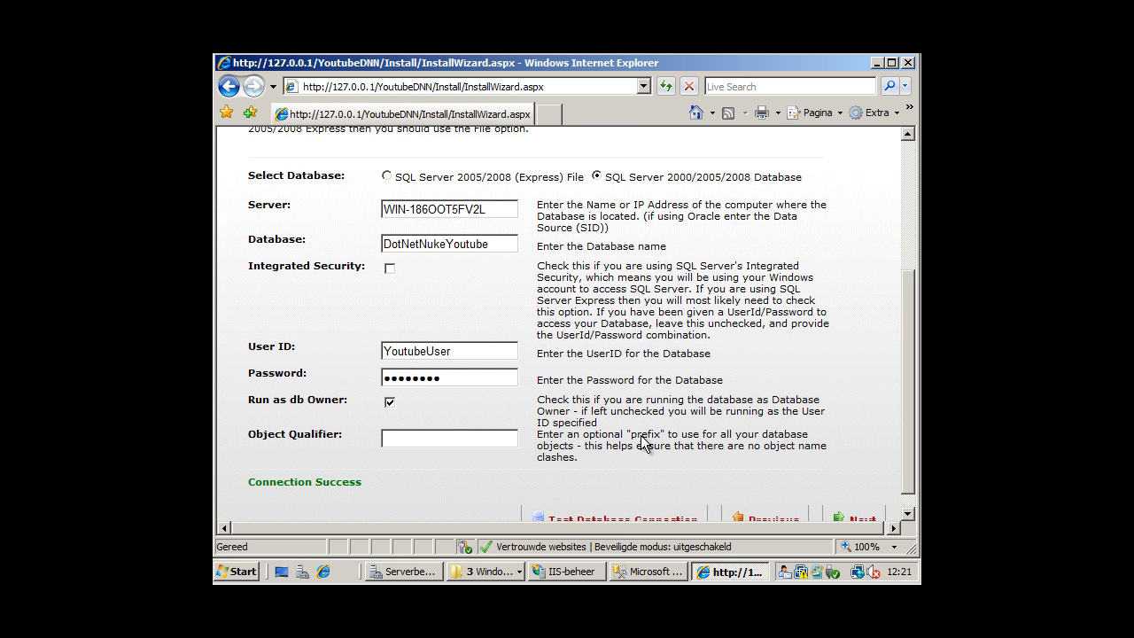
click(860, 507)
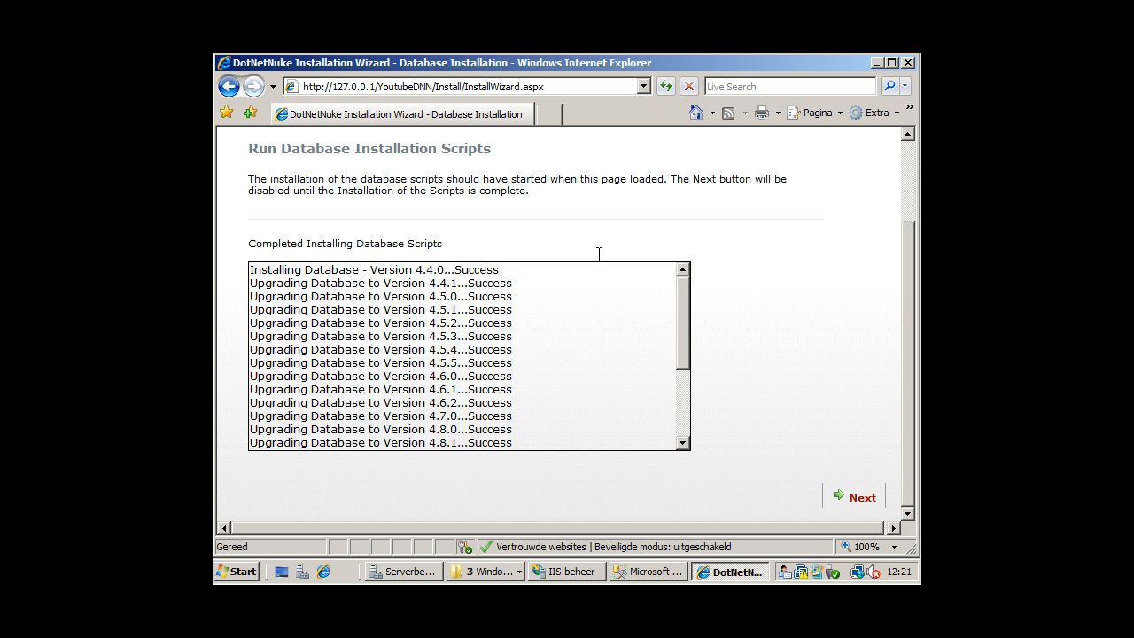
Move past the finished database scripts and enter and confirm the host account password.
drag(685, 329, 684, 402)
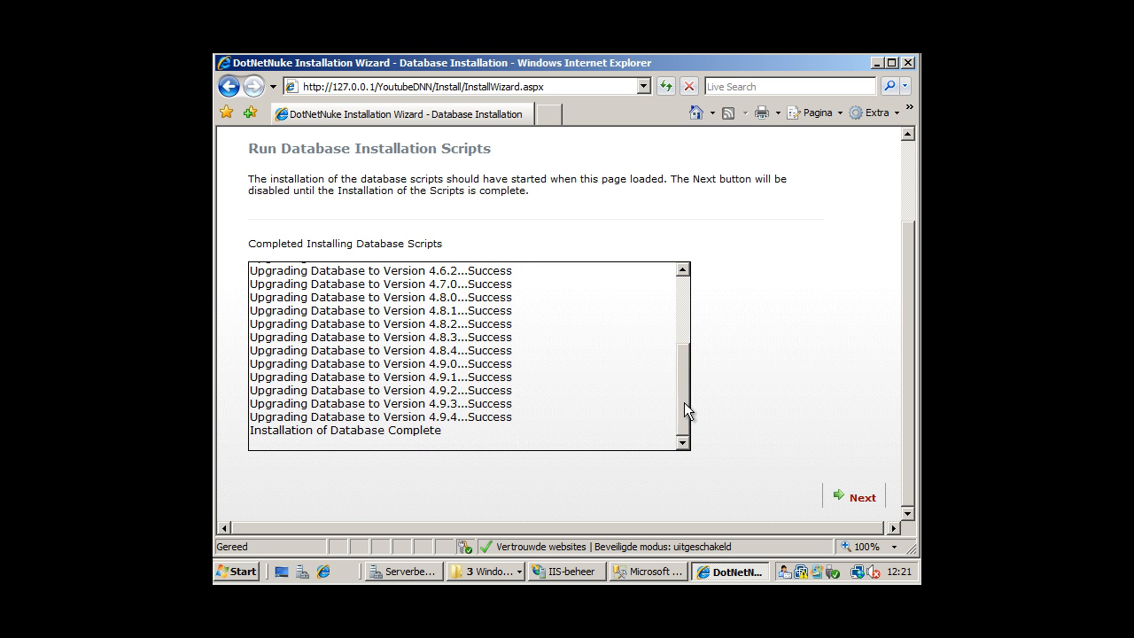
click(858, 496)
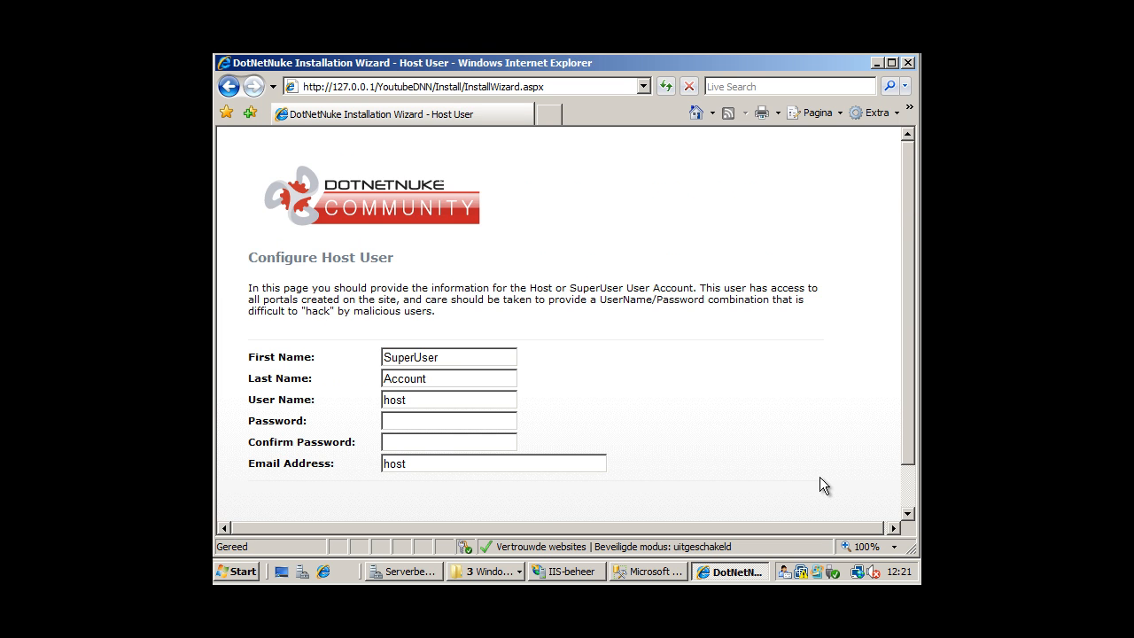
click(471, 360)
click(422, 422)
text(password)
key(Tab)
text(password)
Complete the host e-mail address with a telenet.be domain and submit the host details.
scroll(518, 377, down, 1)
key(Tab)
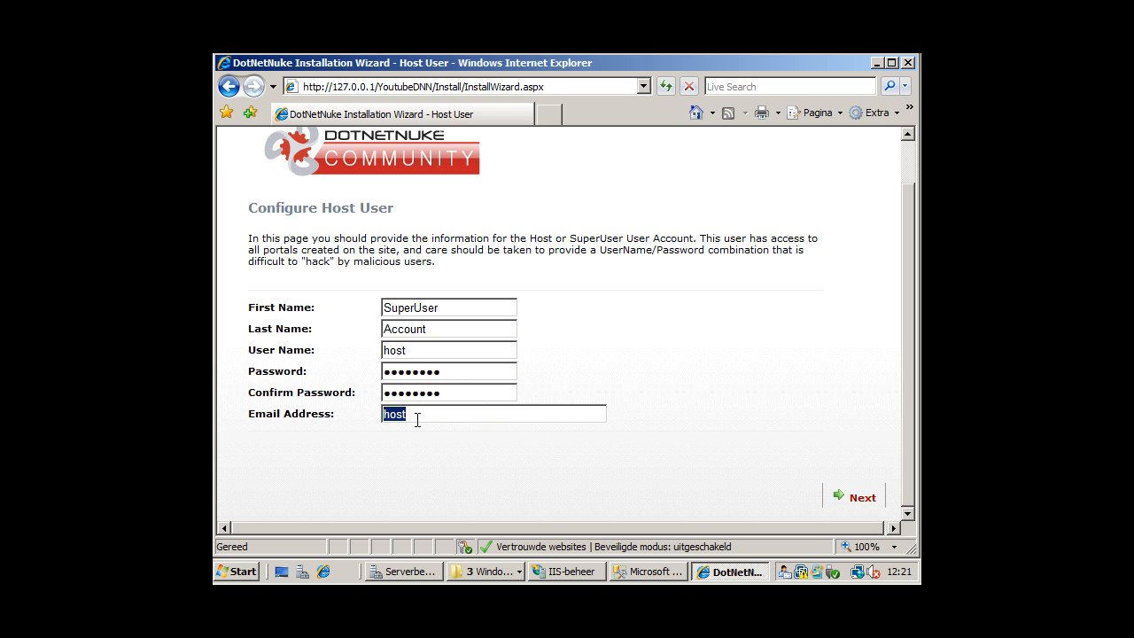
click(426, 414)
text(@)
text(t)
key(BackSpace)
text(telenet.be)
click(880, 501)
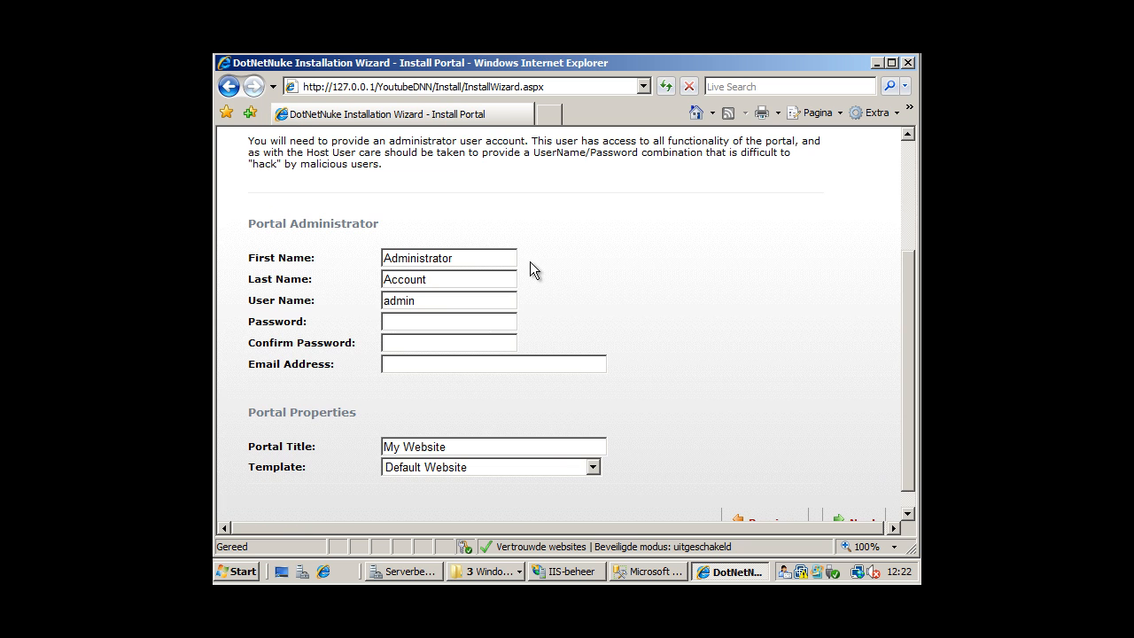
Enter the portal administrator's password.
click(443, 321)
text(admin)
key(BackSpace)
key(BackSpace)
key(BackSpace)
key(BackSpace)
key(BackSpace)
text(dnnadmindnnadmin)
Fill in the portal administrator's e-mail address.
click(452, 361)
text(t)
key(BackSpace)
text(h)
key(BackSpace)
text(test@telenet.be)
Submit the administrator details and finish the wizard to open the new site.
scroll(798, 468, down, 1)
click(849, 498)
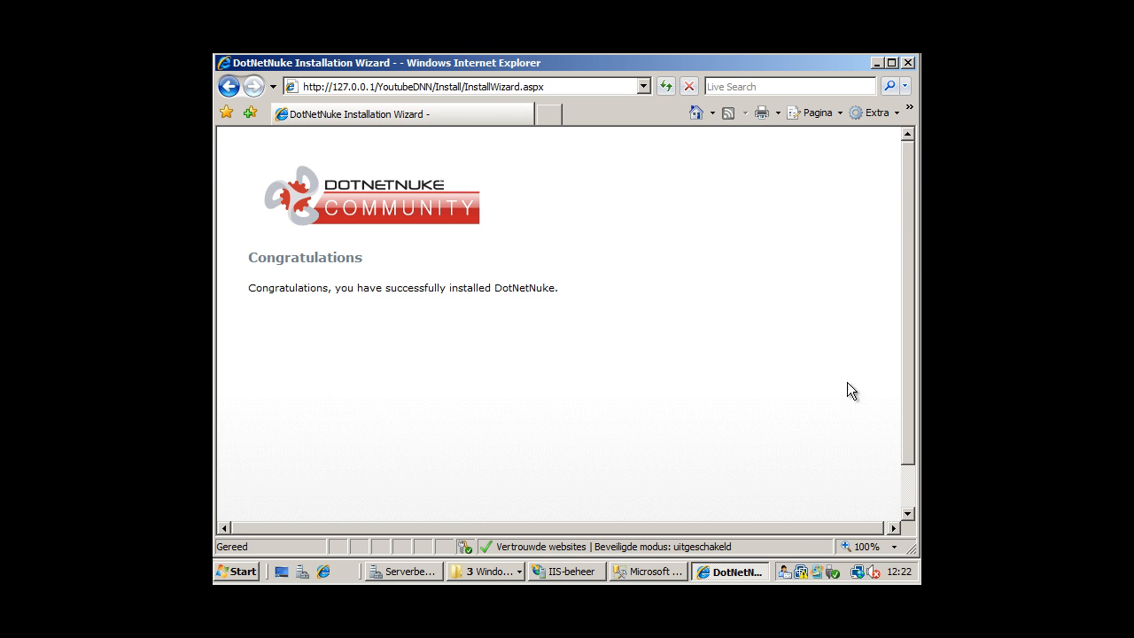
scroll(833, 387, down, 1)
click(795, 510)
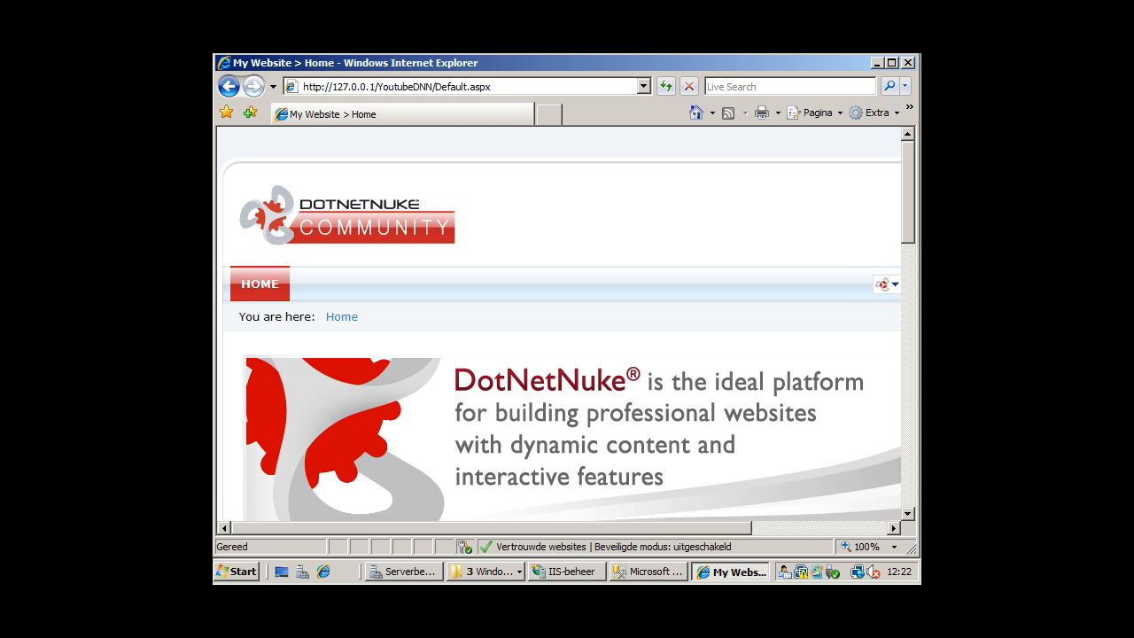
Log in to My Website with the user name 'host' and the host password.
drag(601, 529, 851, 429)
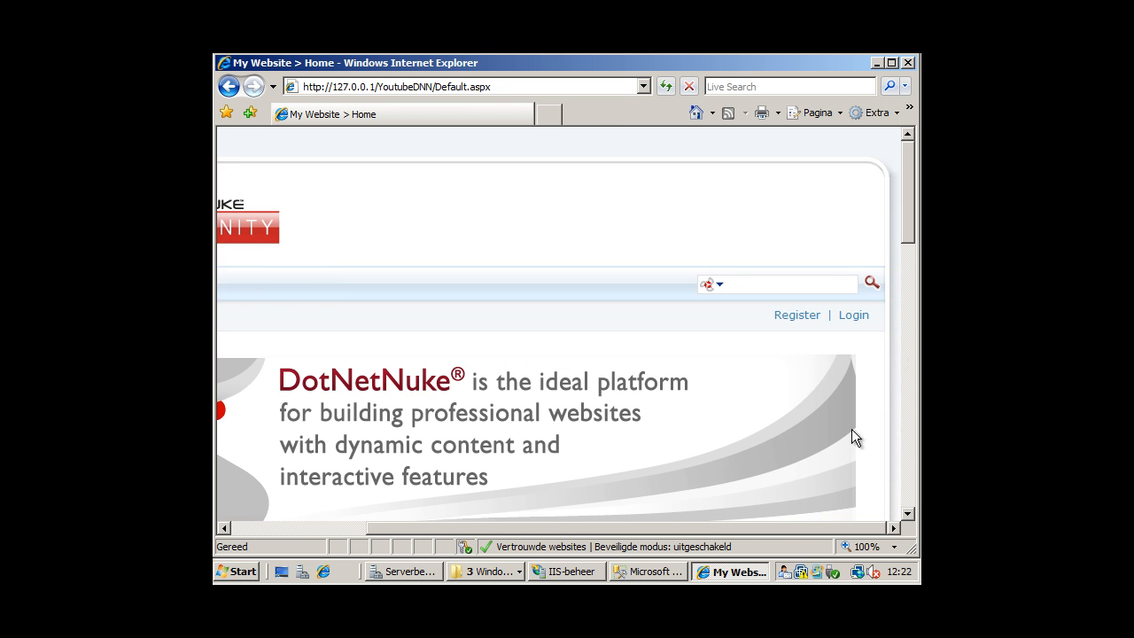
click(862, 315)
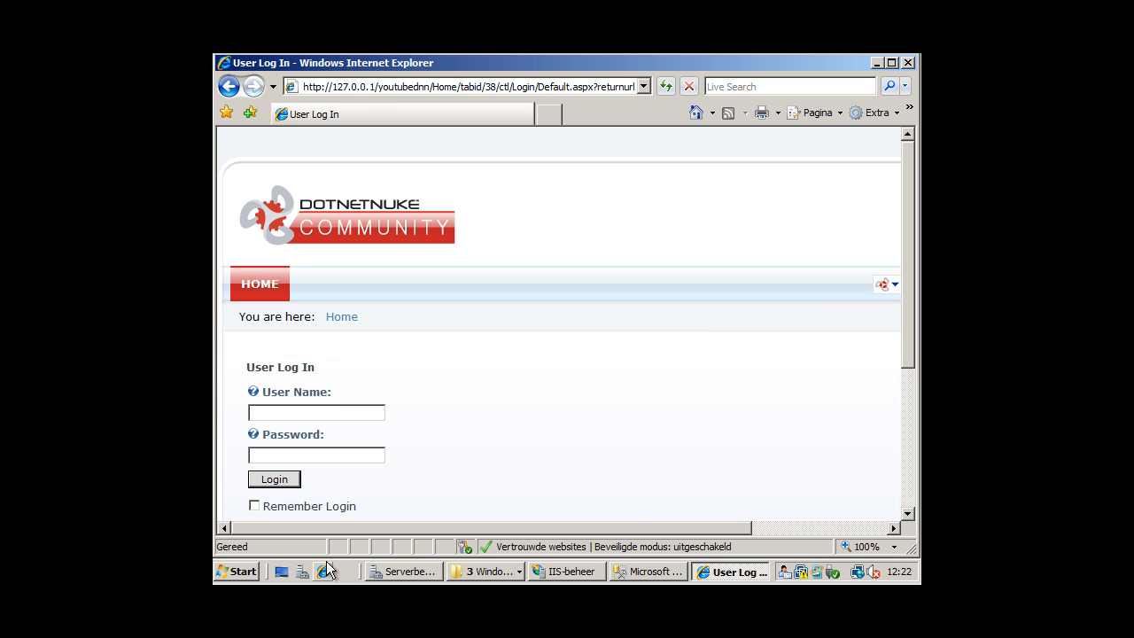
text(host)
key(Tab)
text(********)
key(Return)
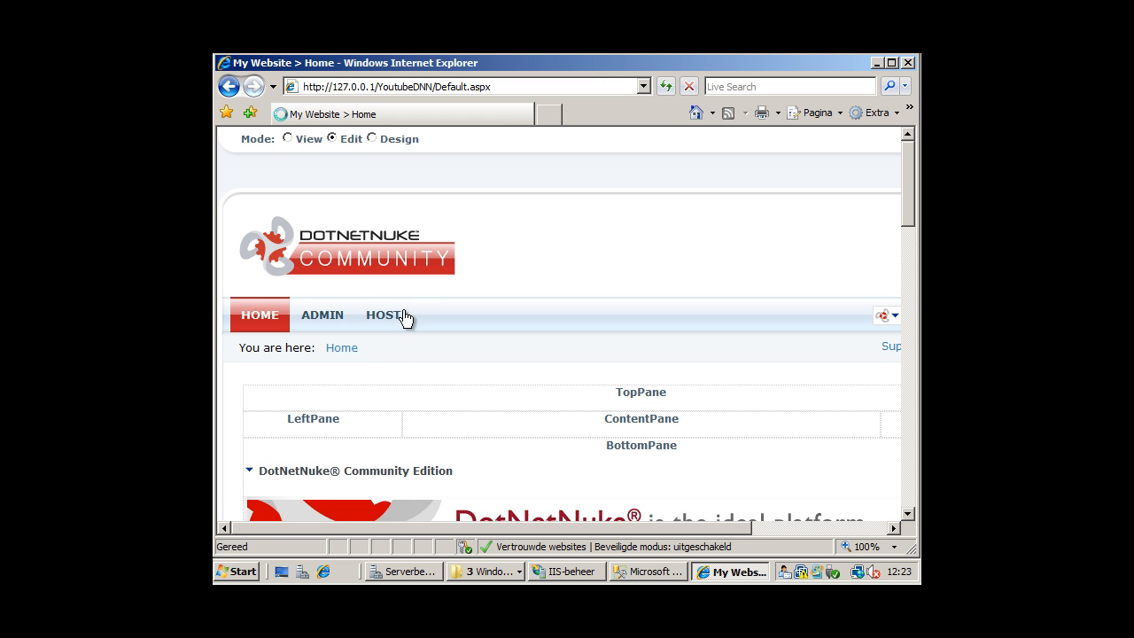
Browse the ADMIN and HOST menus and open HOST > Host Settings.
mouse_move(381, 335)
scroll(434, 395, down, 2)
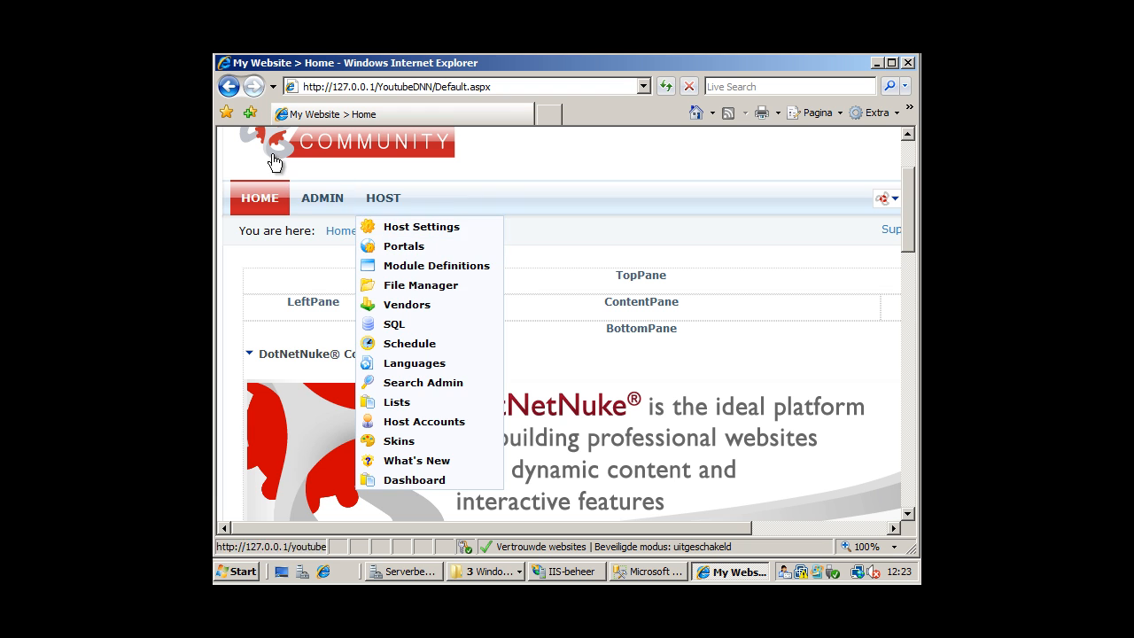
mouse_move(323, 198)
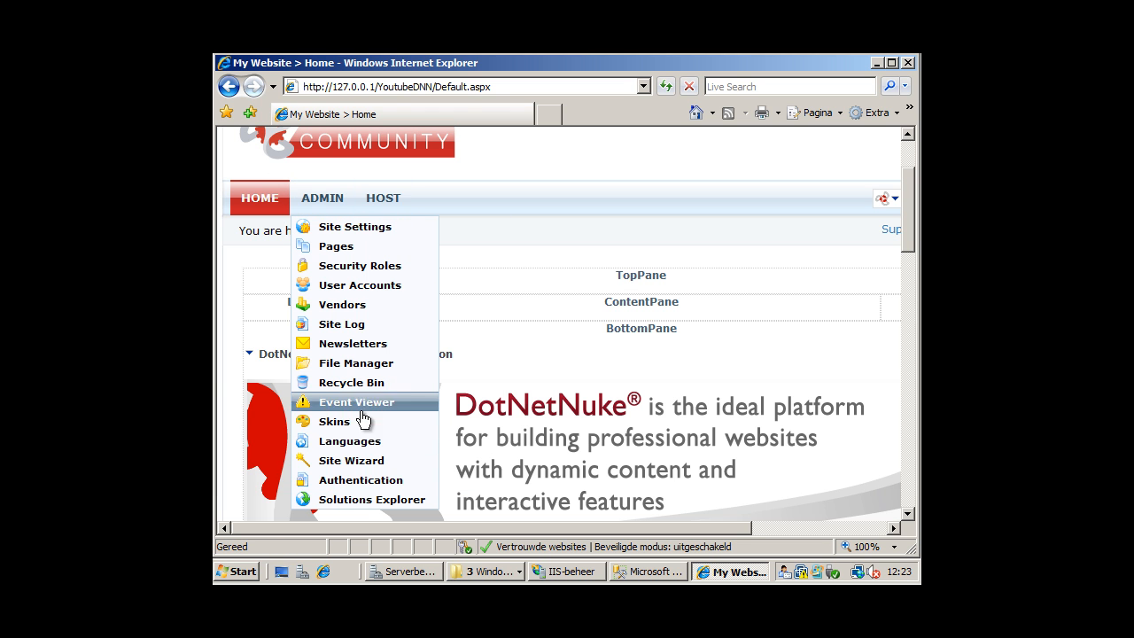
mouse_move(379, 213)
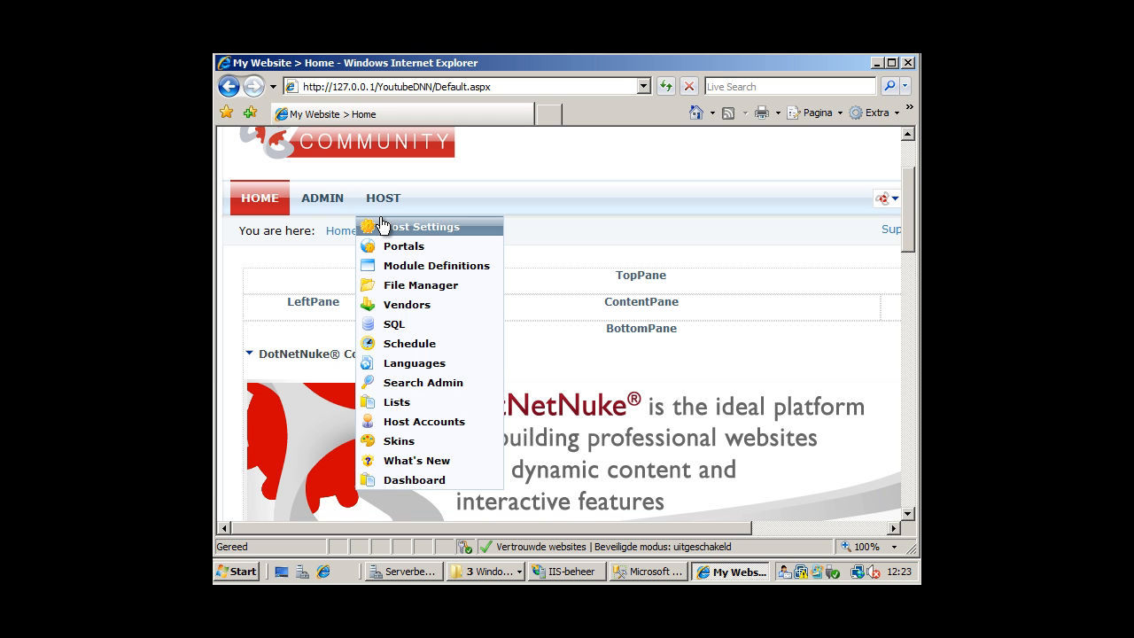
click(383, 227)
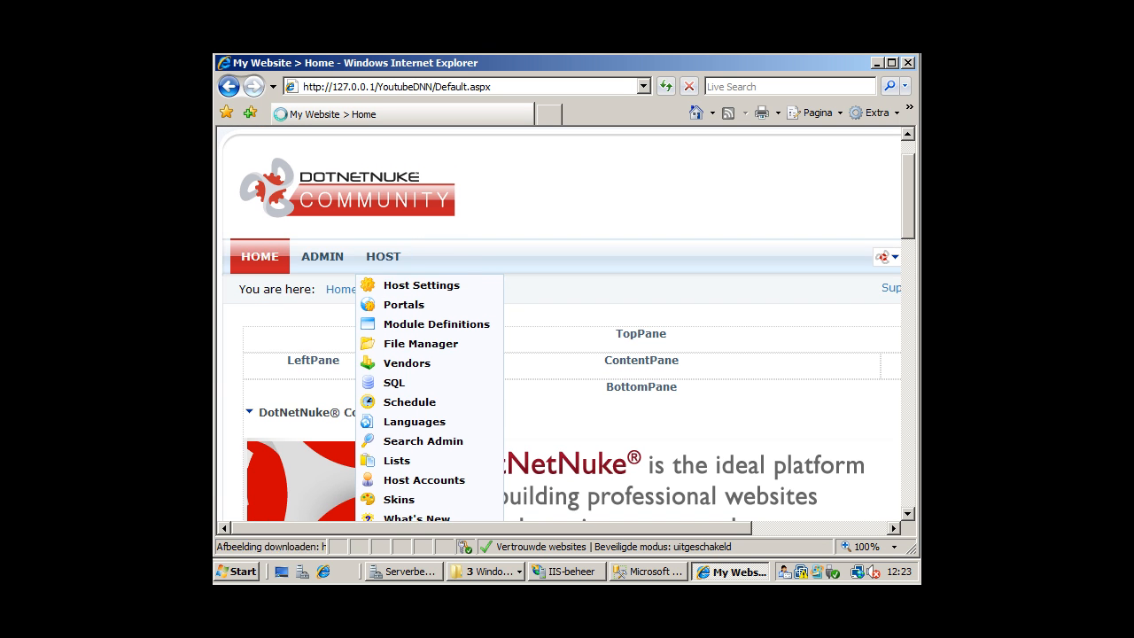